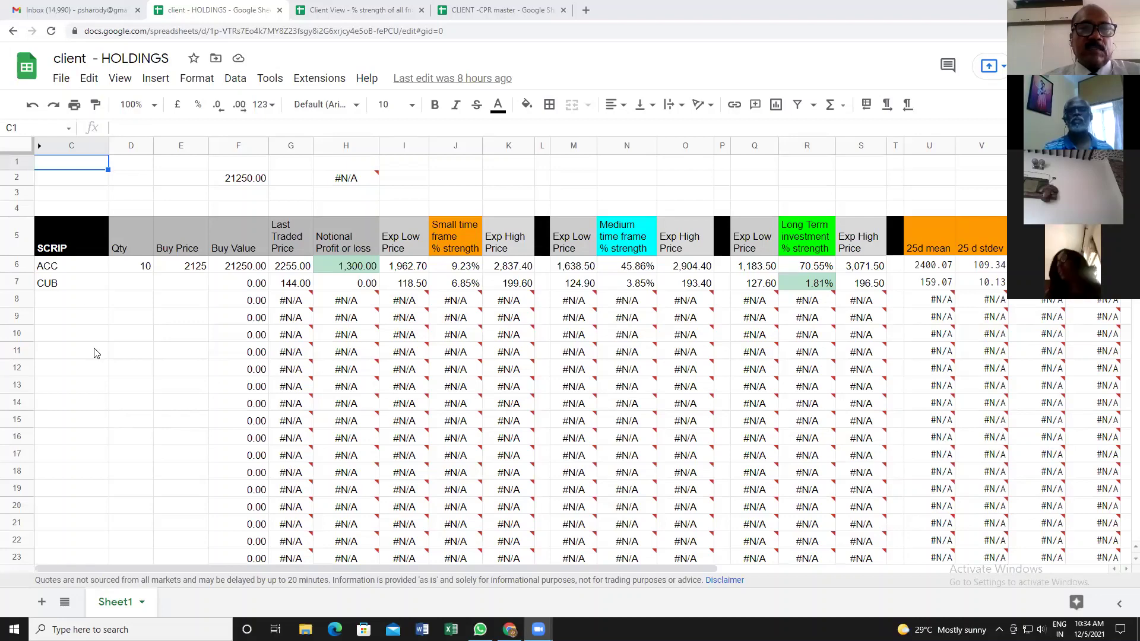
Enter the scrip symbol tcs in cell C8 below CUB.
left_click(59, 305)
type("tcs")
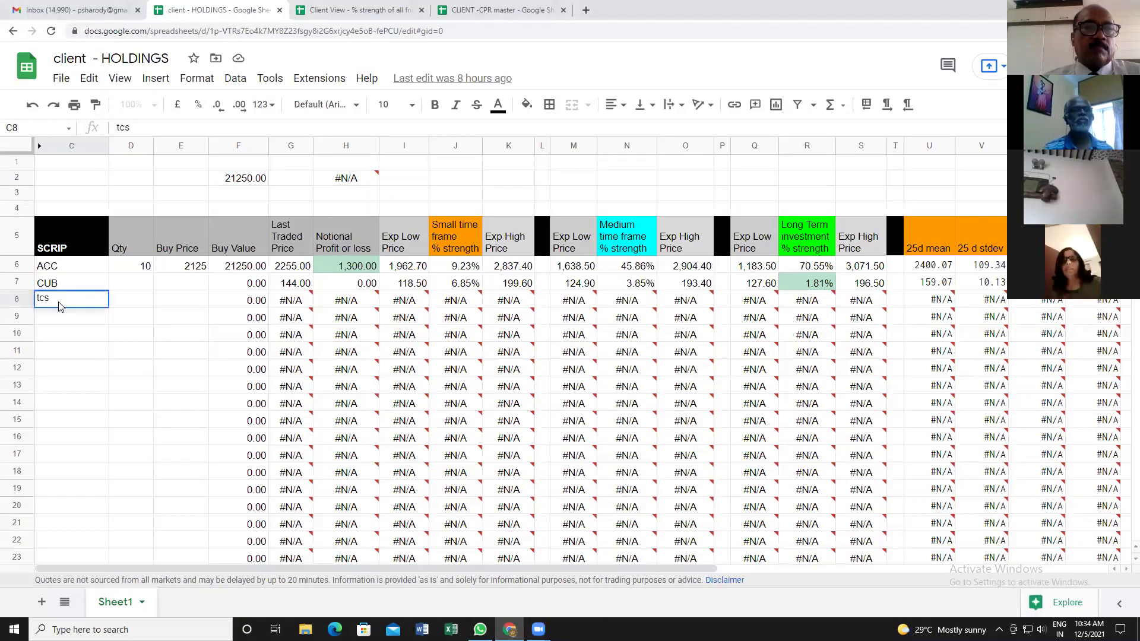
key("Return")
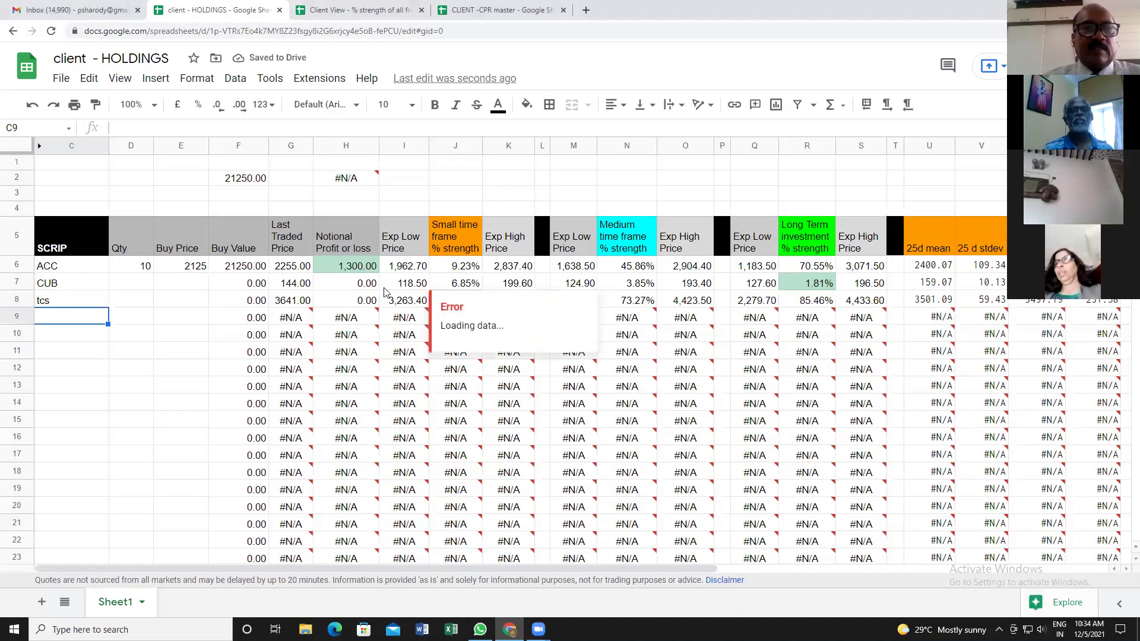
left_click(61, 78)
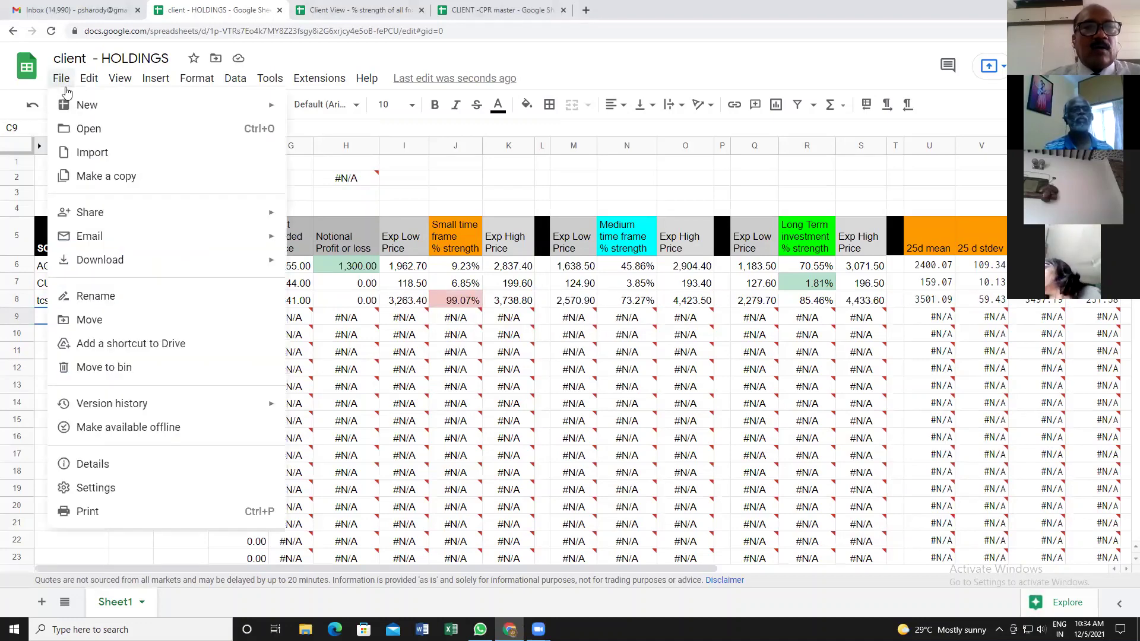
left_click(107, 178)
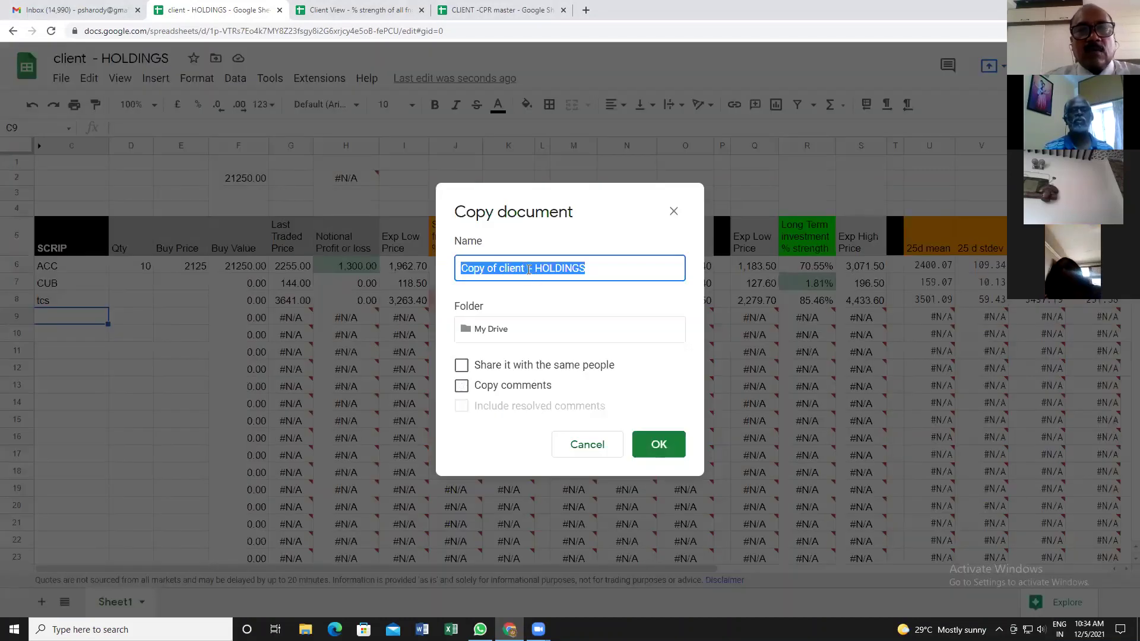
left_click(528, 269)
key("BackSpace")
key("BackSpace")
key("BackSpace")
key("BackSpace")
key("BackSpace")
key("BackSpace")
key("BackSpace")
key("BackSpace")
key("BackSpace")
key("BackSpace")
key("BackSpace")
key("BackSpace")
key("BackSpace")
key("BackSpace")
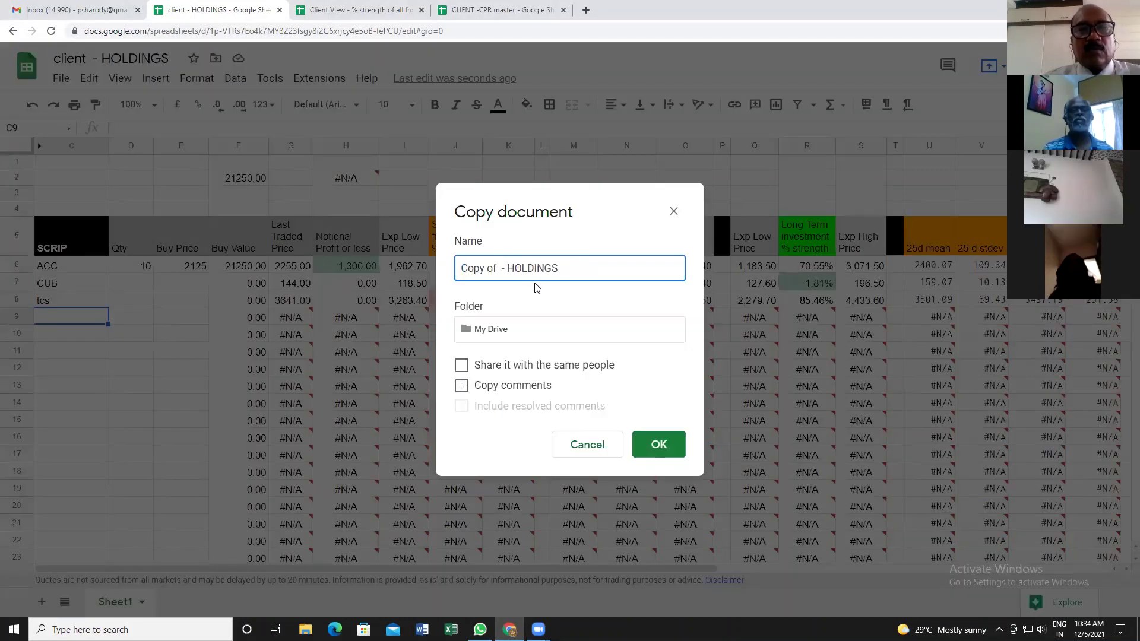
type("prad")
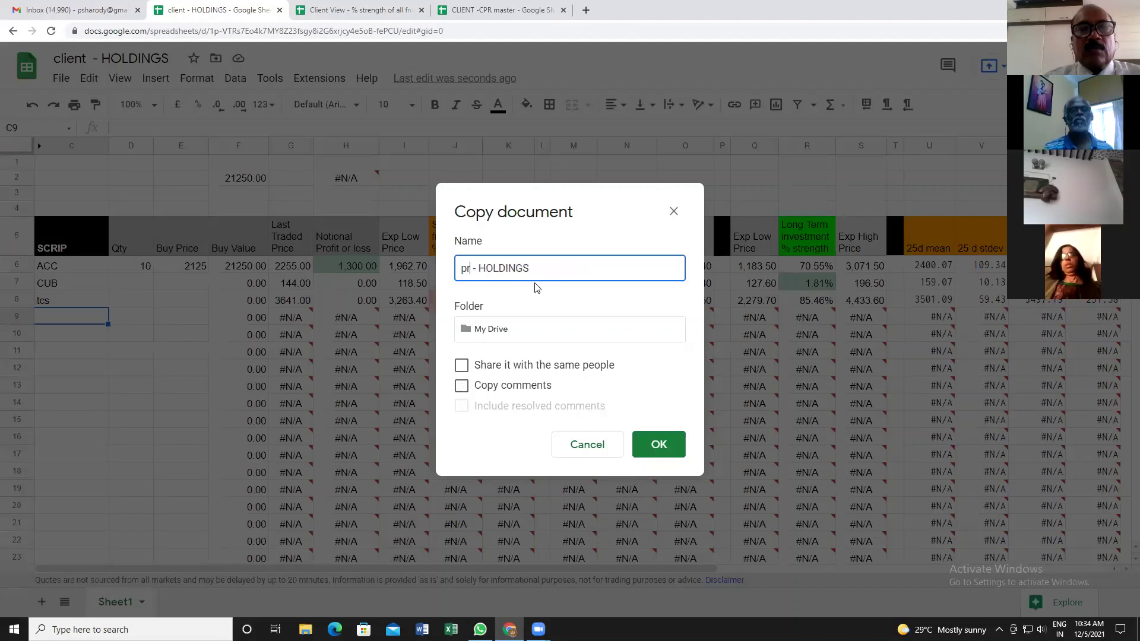
type("feep")
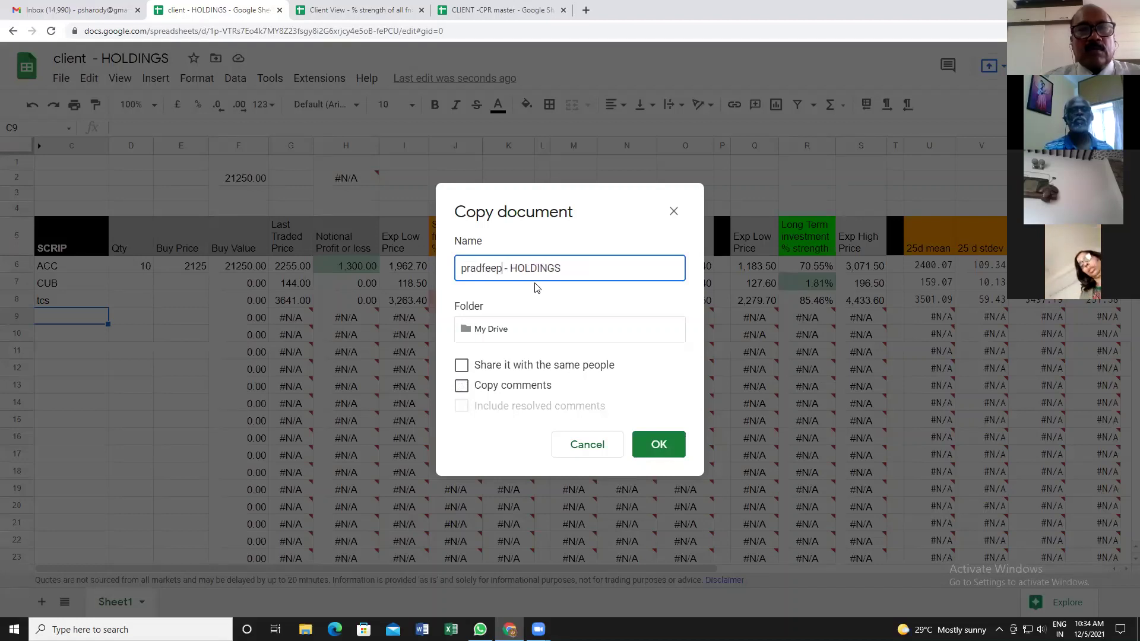
key("BackSpace")
key("BackSpace")
key("BackSpace")
key("BackSpace")
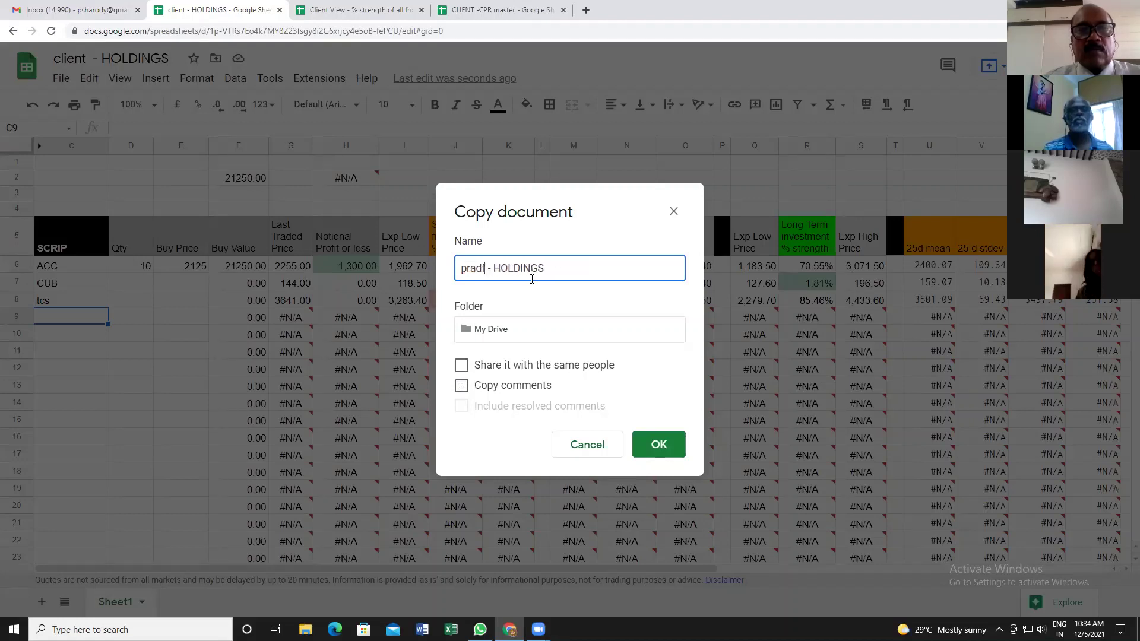
type("eep")
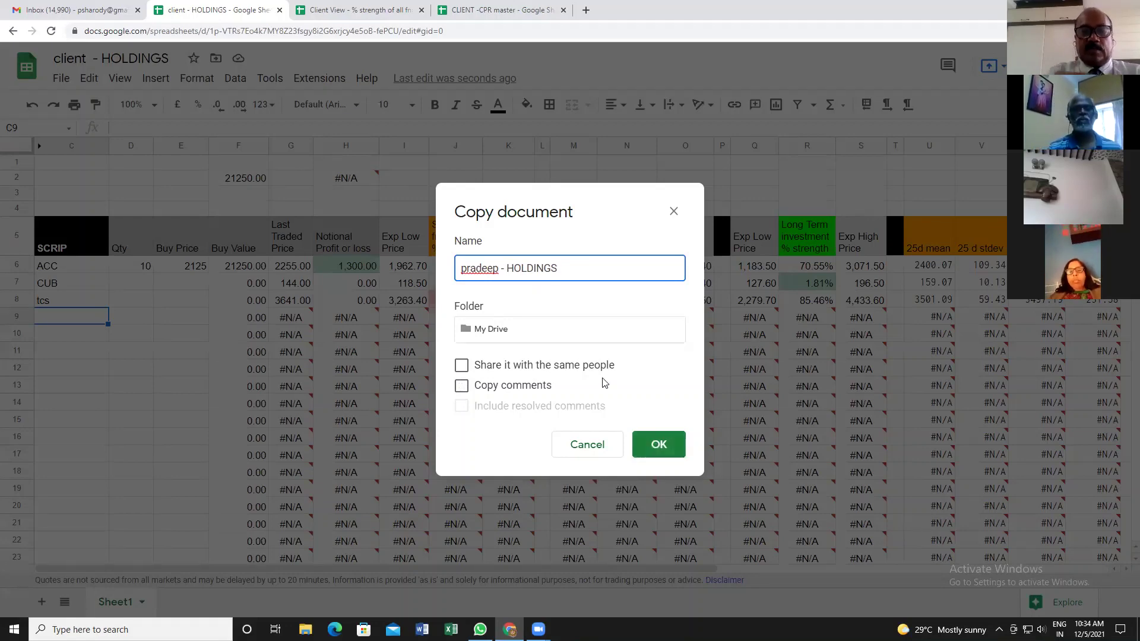
left_click(674, 212)
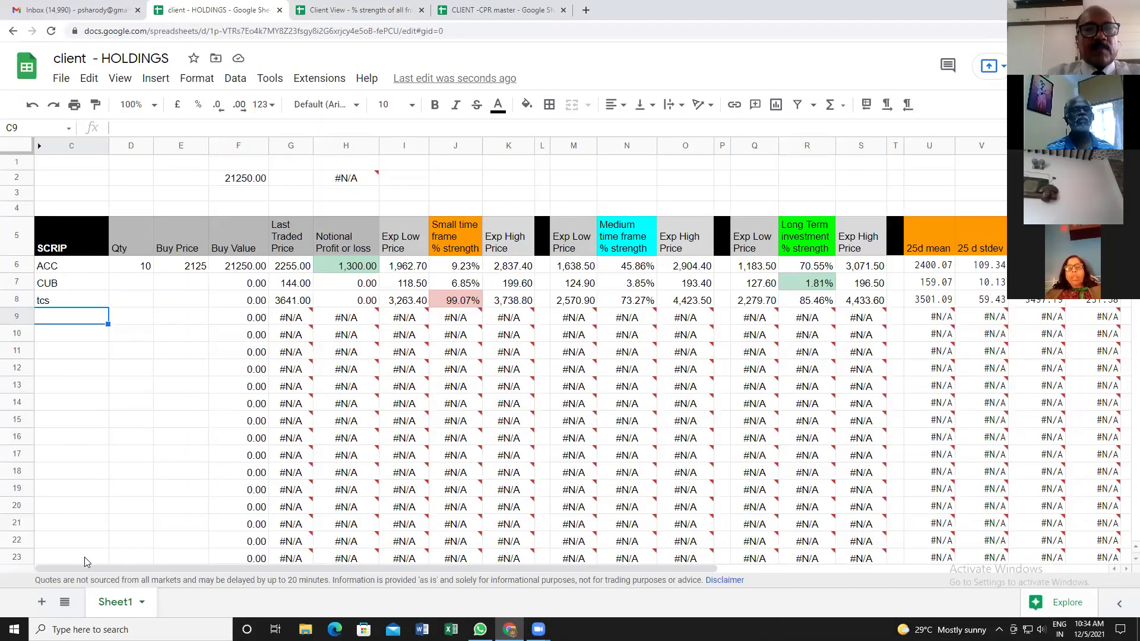
Inspect the quantity and buy price of ACC and the total formulas in F2 and H2.
left_click(135, 267)
left_click(181, 271)
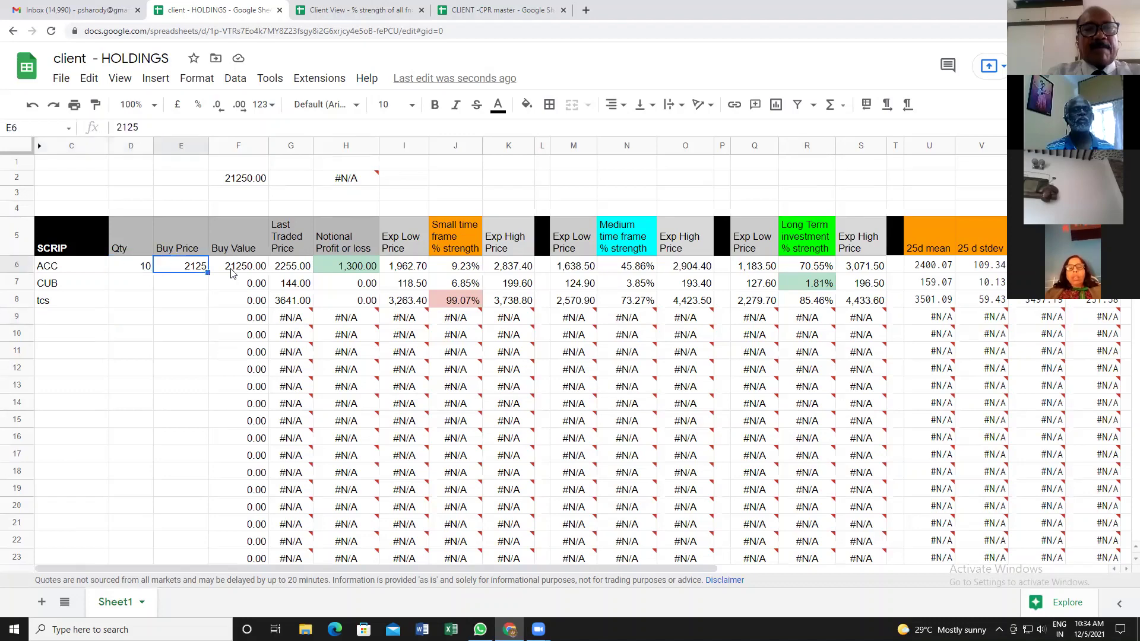
left_click(241, 184)
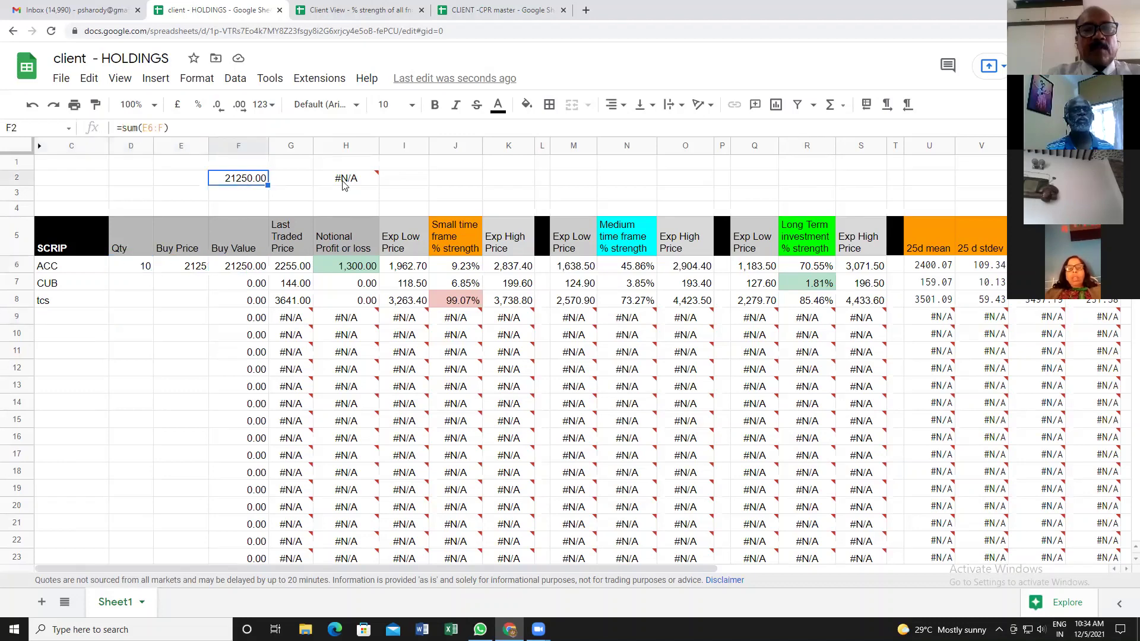
left_click(343, 184)
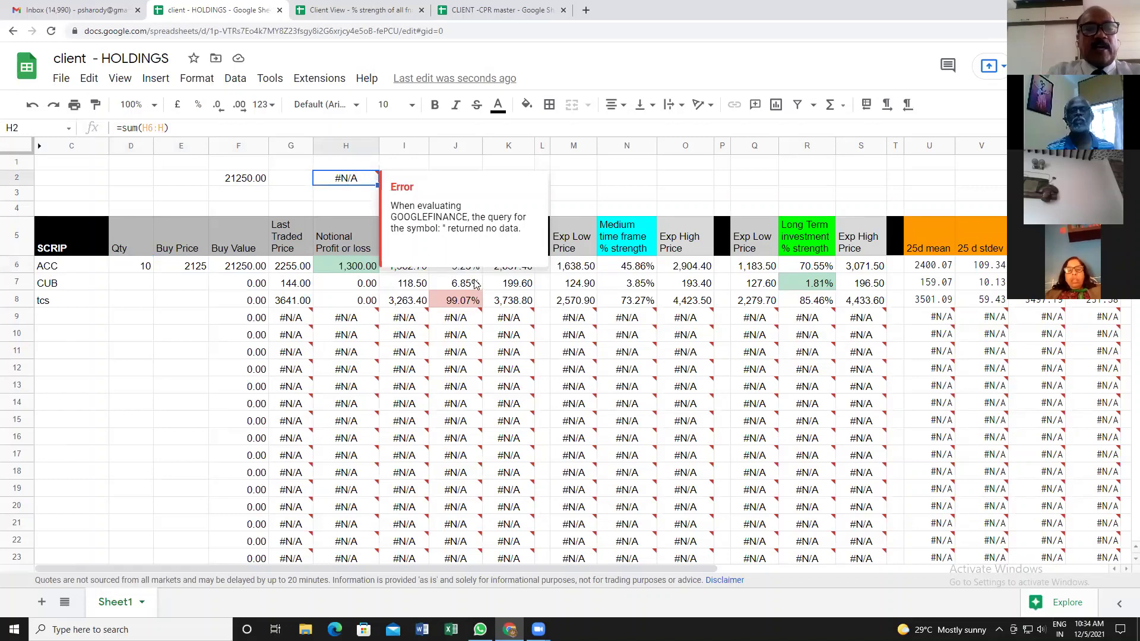
left_click(586, 168)
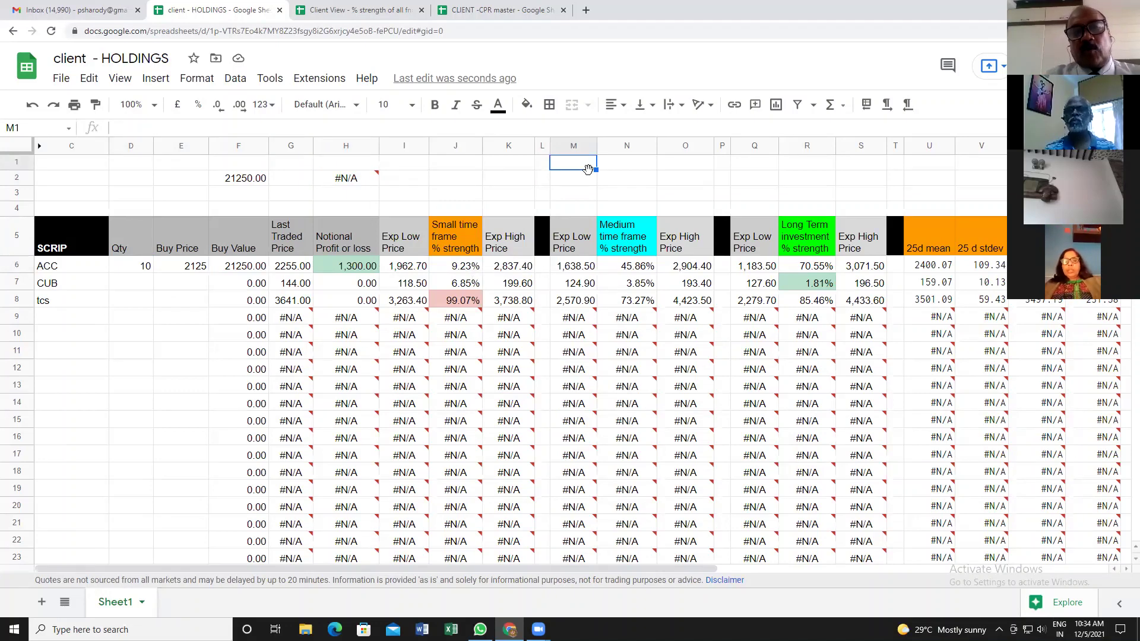
Unhide columns A and B and examine the symbol formula in B6 and how far down it is filled.
left_click(77, 302)
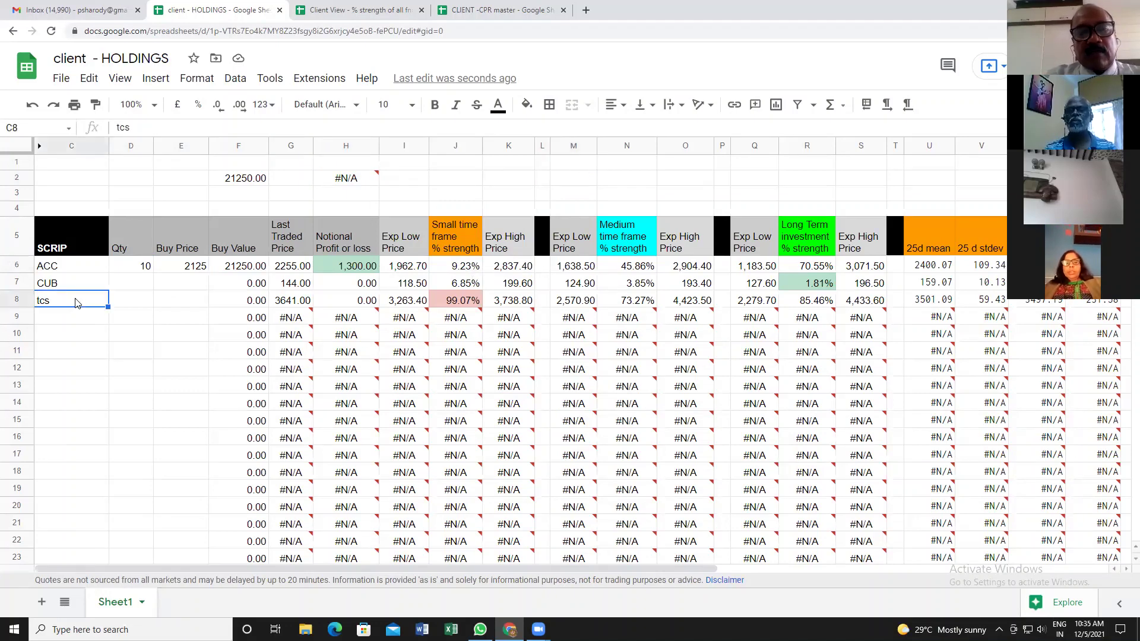
left_click(39, 149)
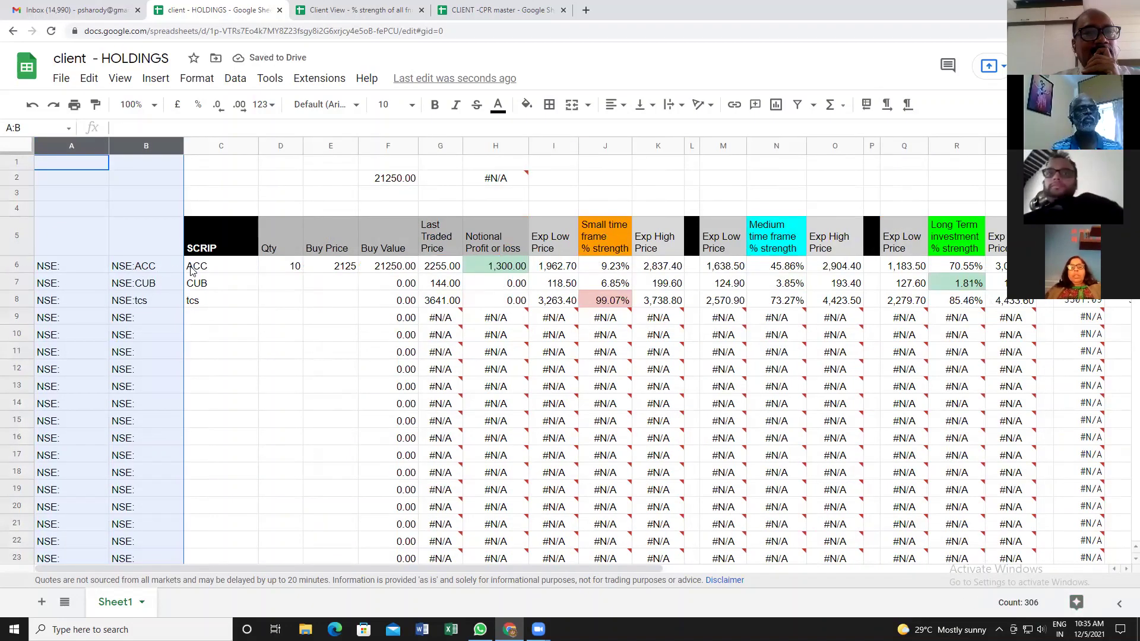
left_click(141, 272)
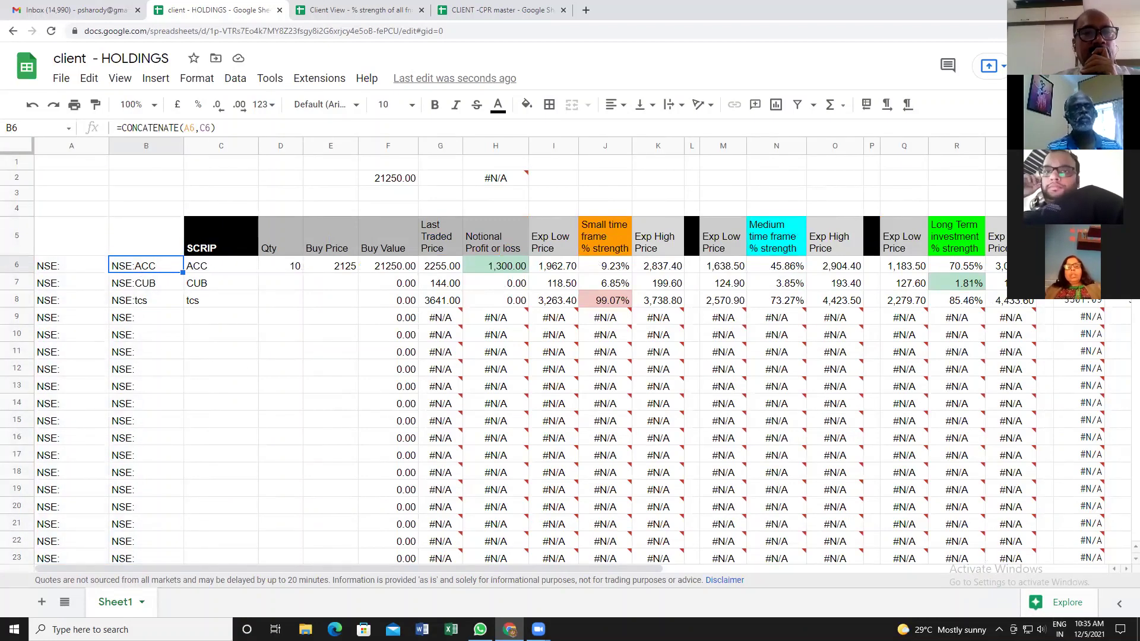
scroll(601, 356, "down", 20)
scroll(570, 356, "down", 3)
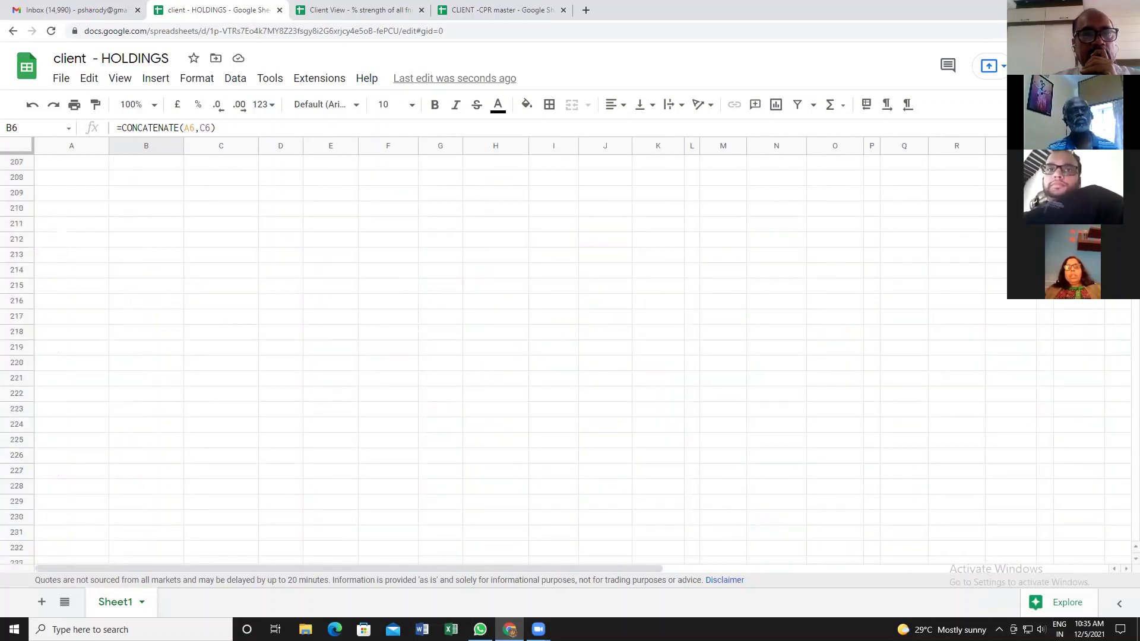
scroll(569, 356, "up", 5)
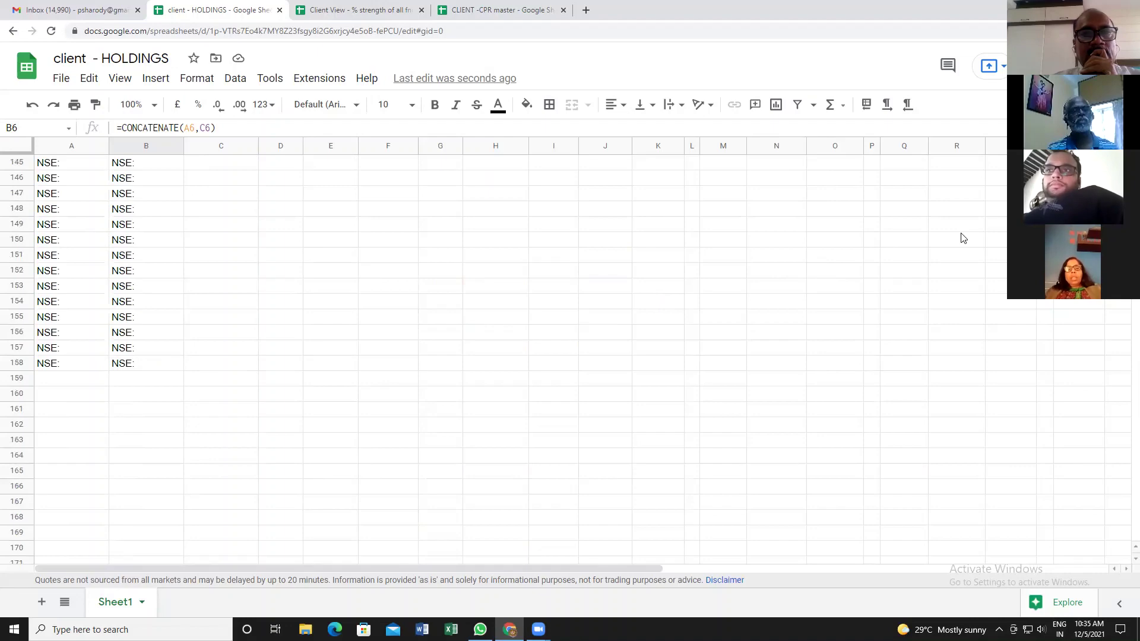
key("ctrl+BackSpace")
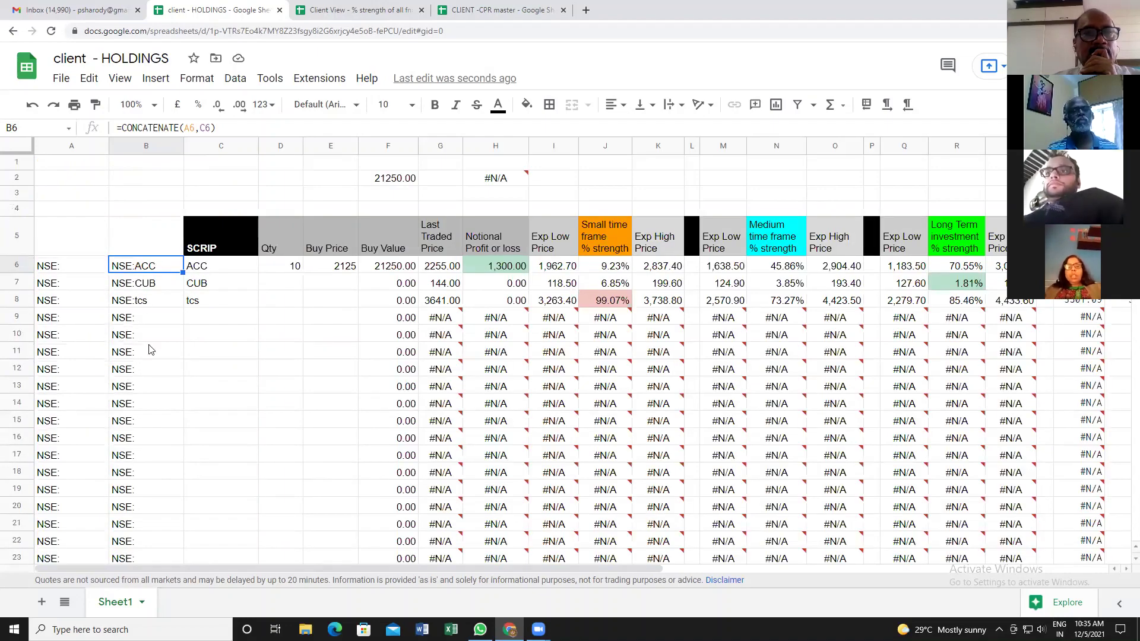
Replace the scrip in C8 with bhart and check the profit or loss cell's note in that row.
left_click(207, 303)
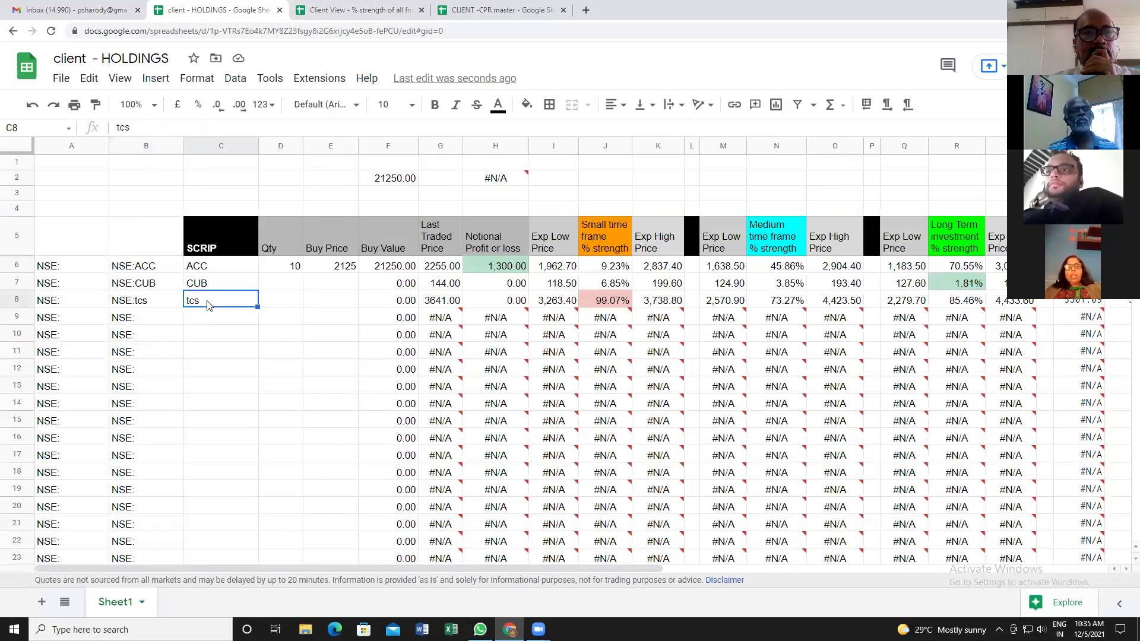
type("b")
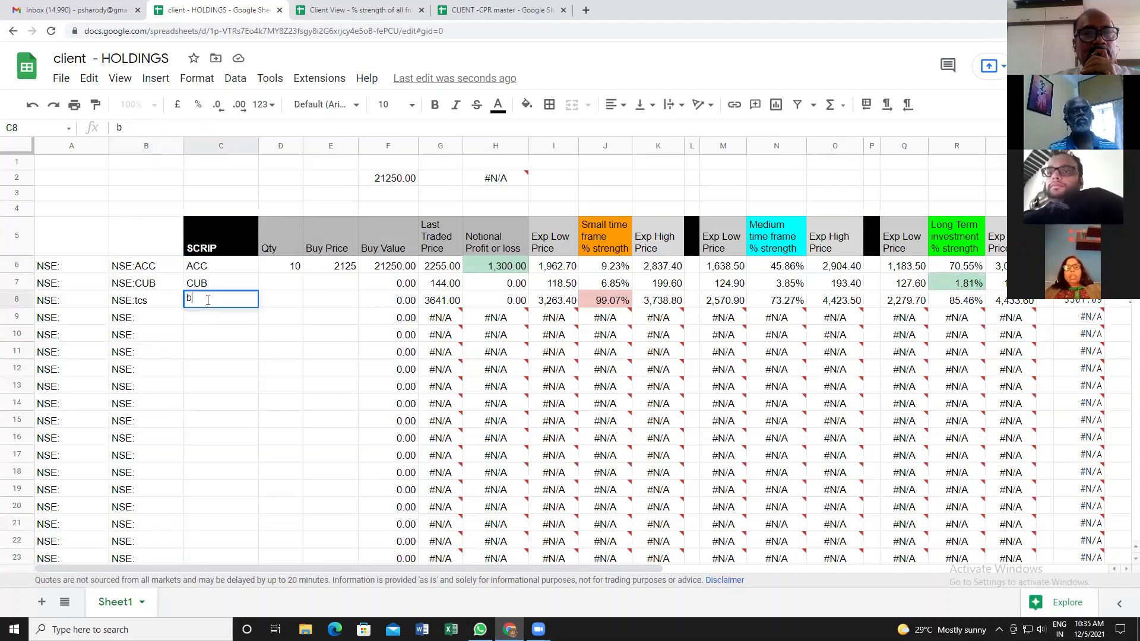
type("hart")
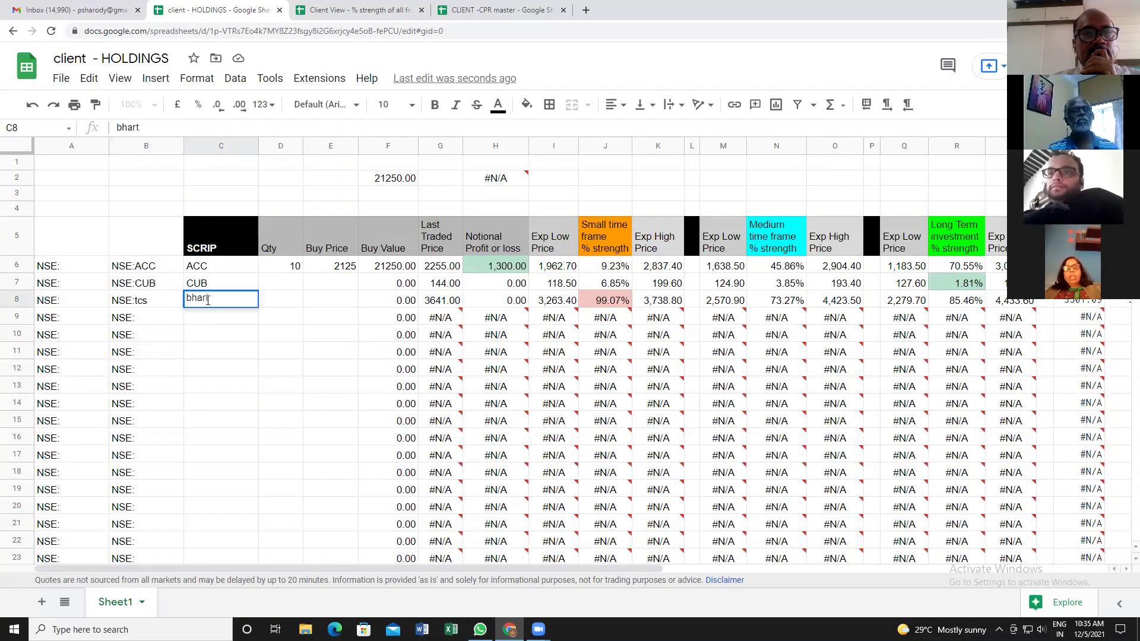
key("Return")
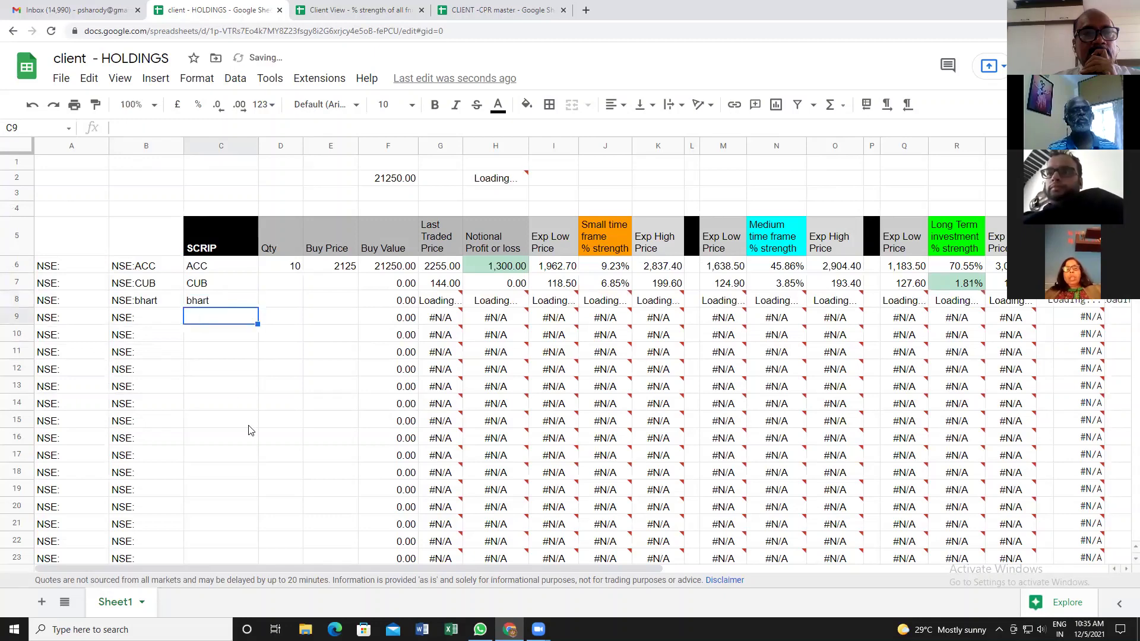
mouse_move(515, 310)
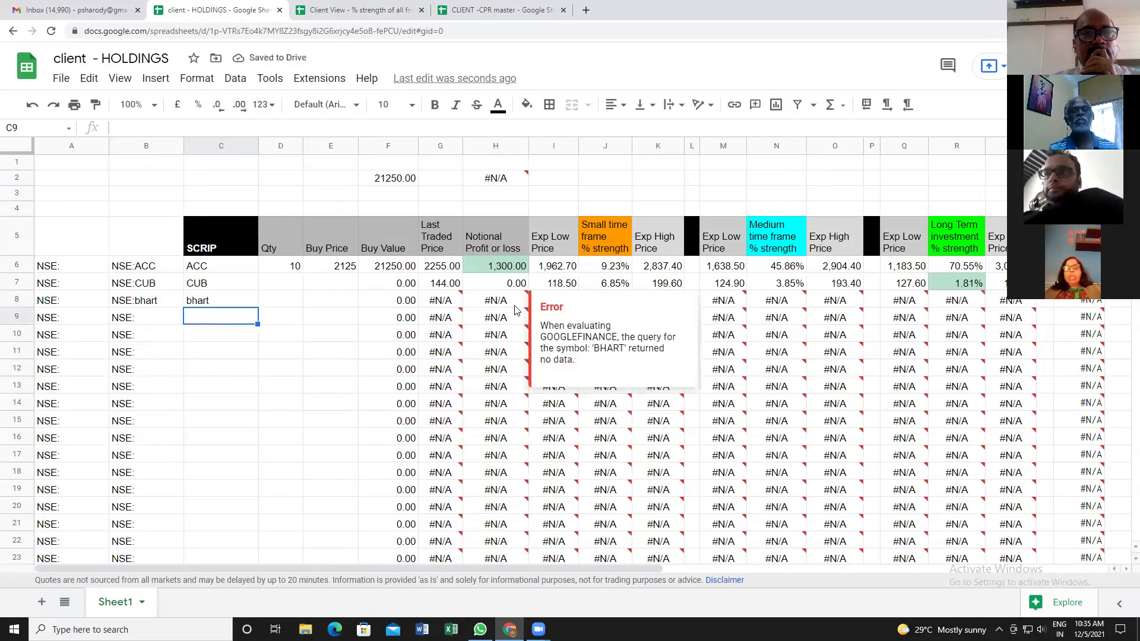
Set the scrip in cell C8 to the exchange symbol BHARTIARTL.
left_click(222, 303)
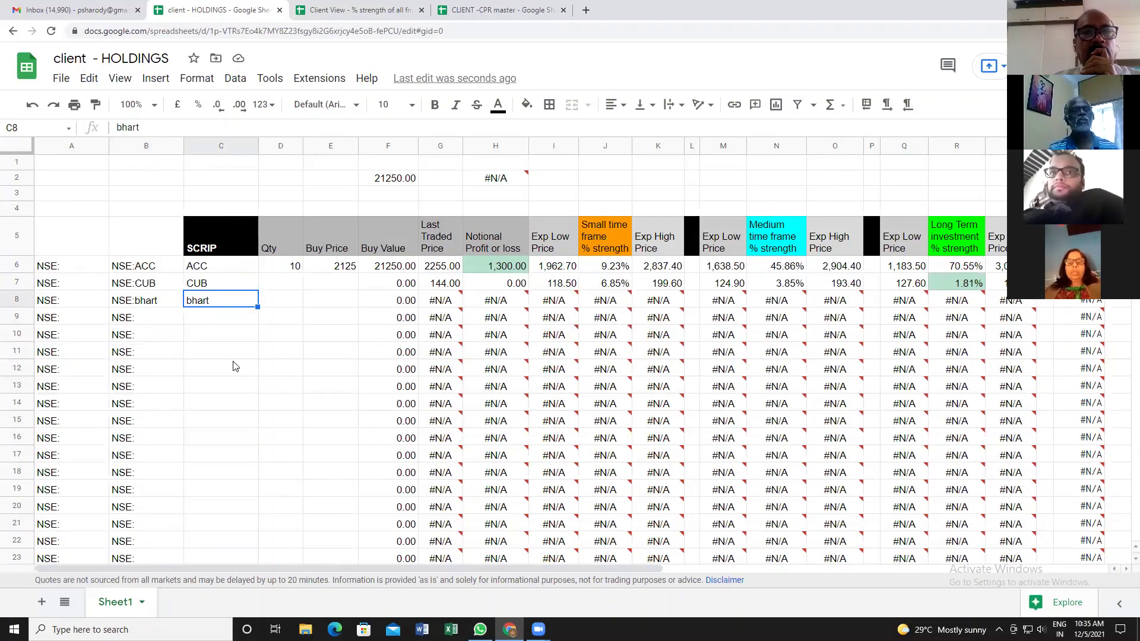
type("B")
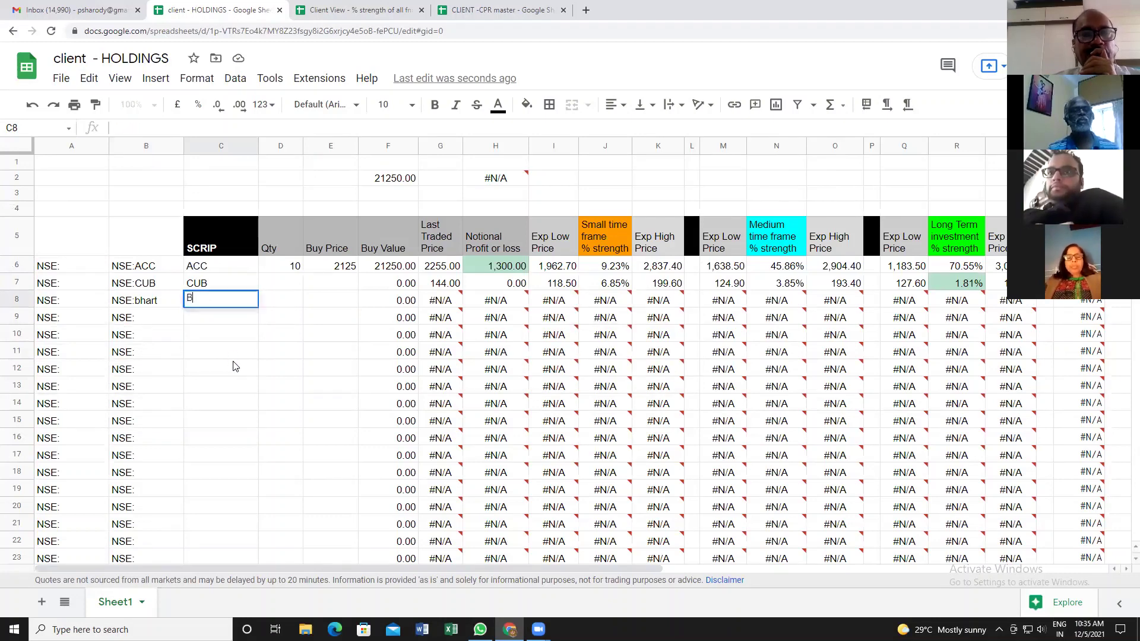
type("HARTIARTL")
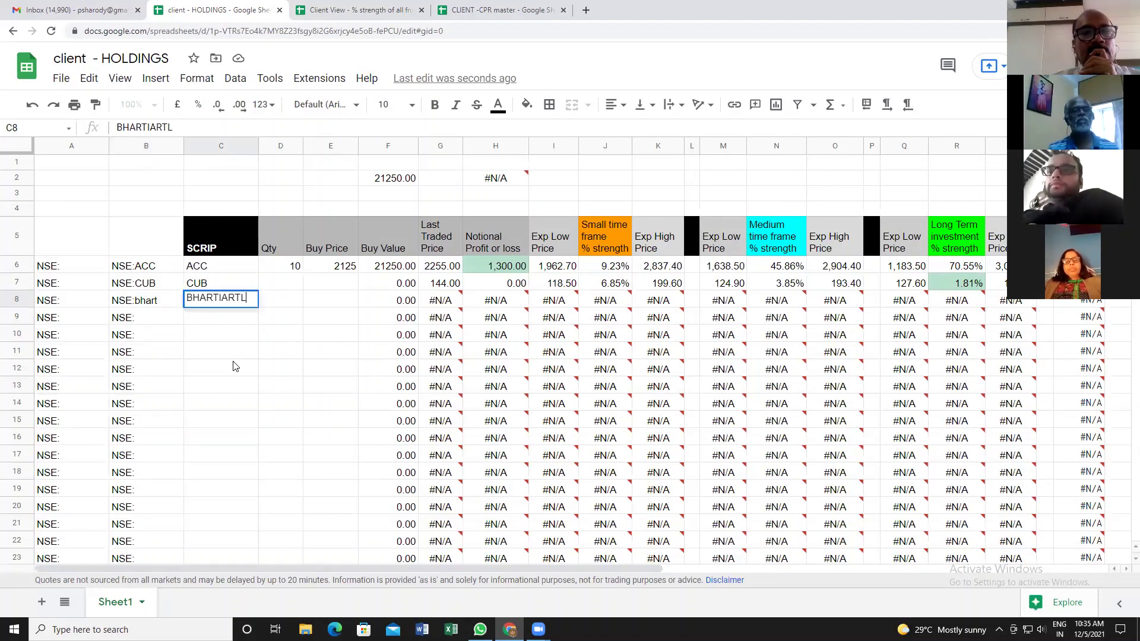
key("Return")
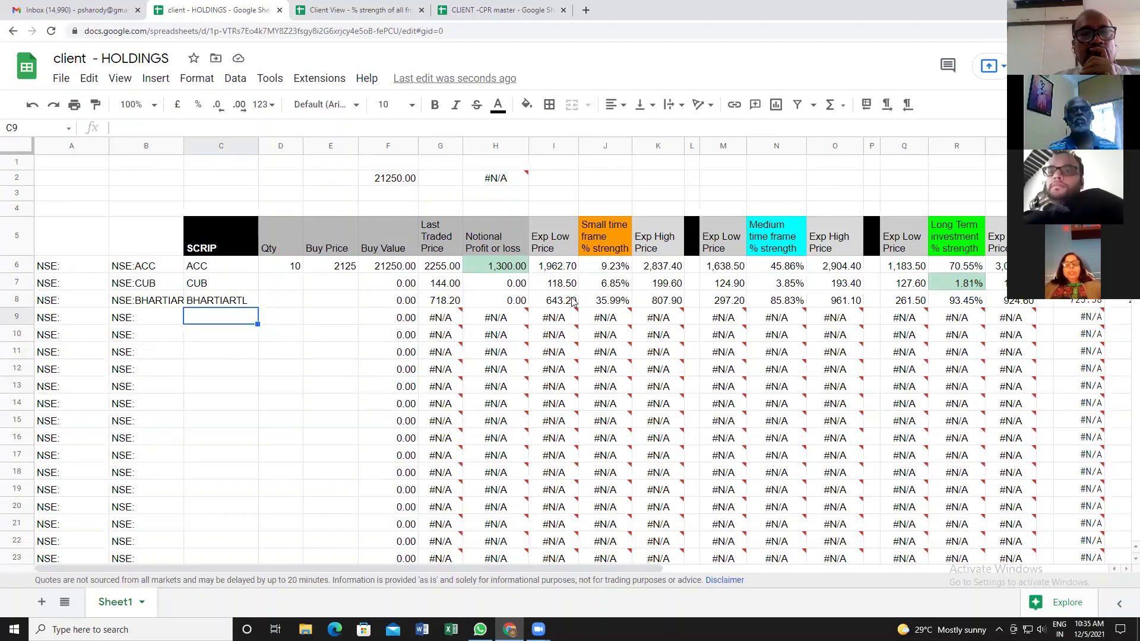
Examine the quantity, buy price and notional profit or loss cells in the BHARTIARTL row.
left_click(292, 304)
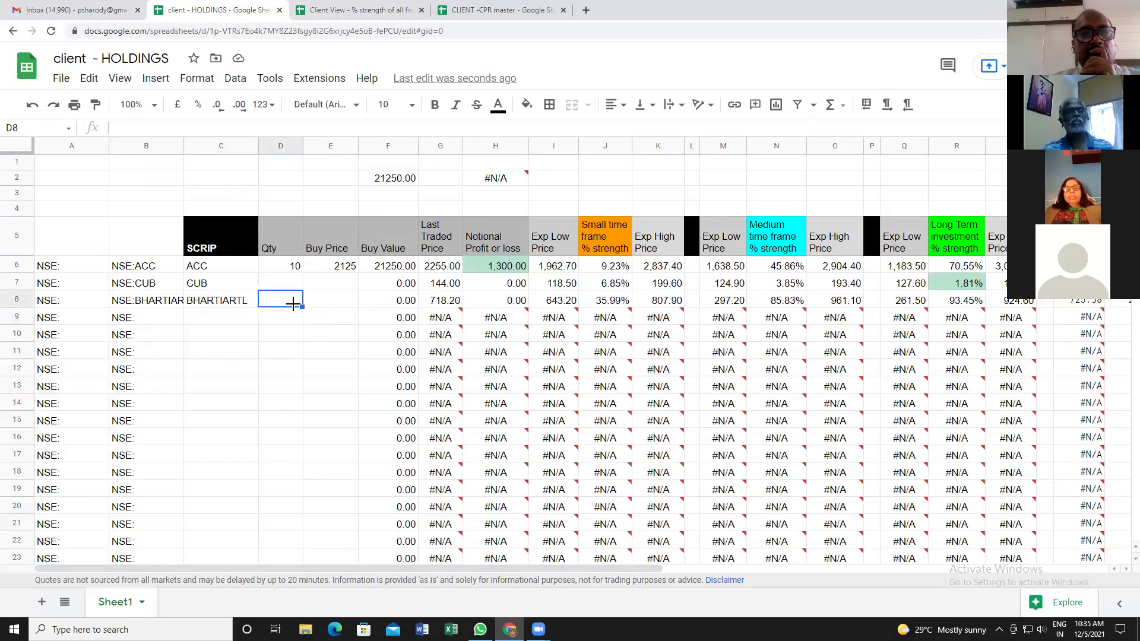
left_click(343, 305)
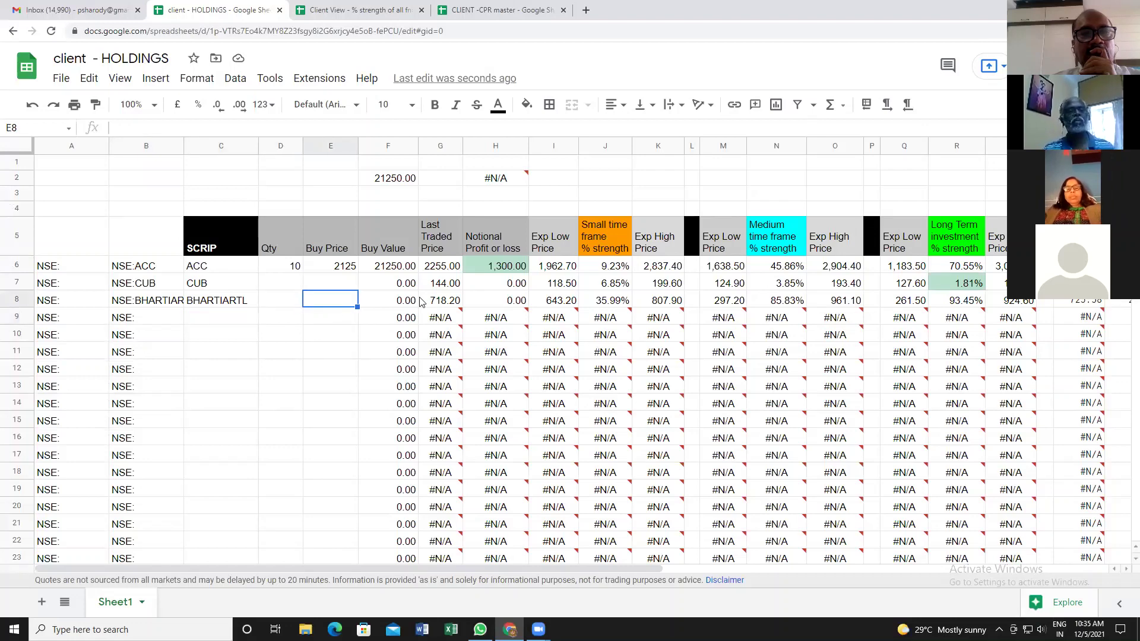
left_click(478, 303)
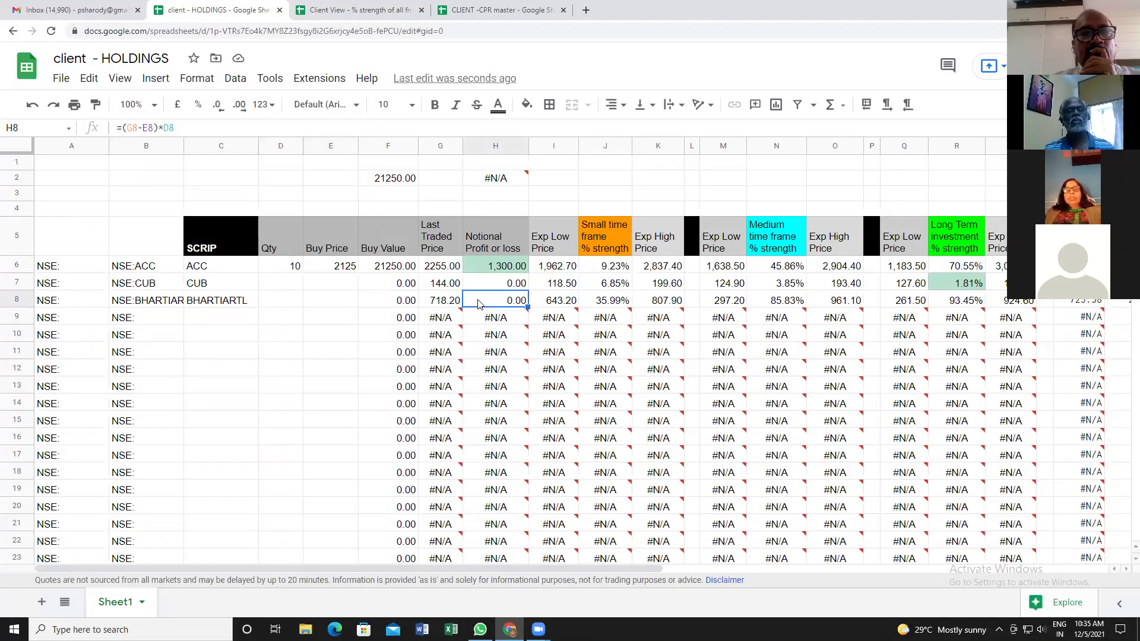
left_click(280, 305)
left_click(343, 306)
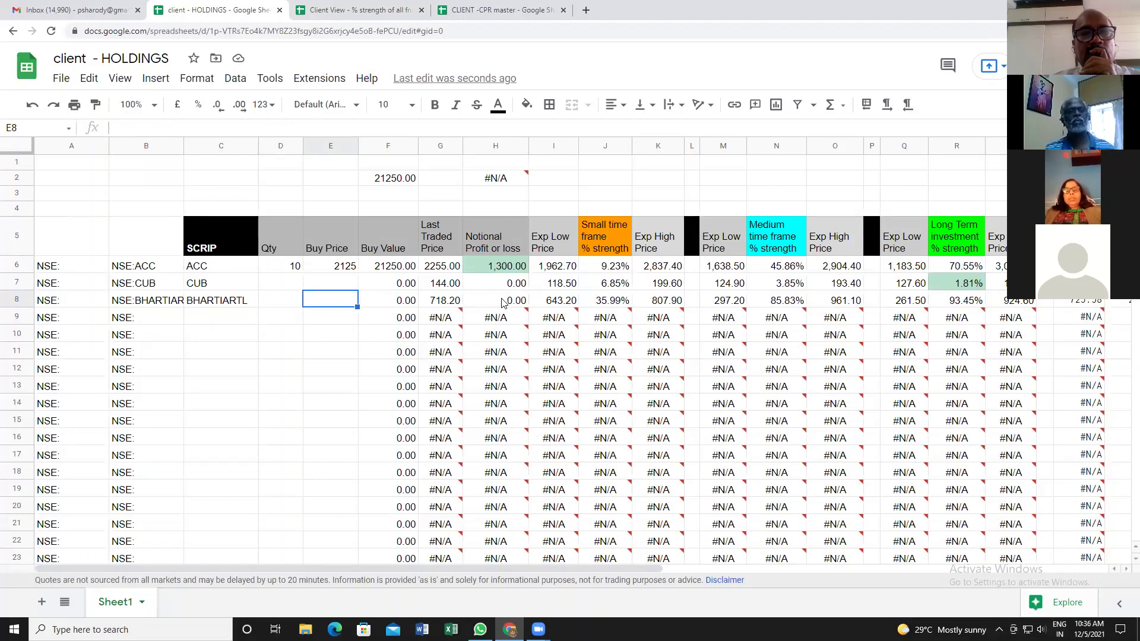
Hide columns A and B so the holdings table starts at the scrip column.
left_click(233, 301)
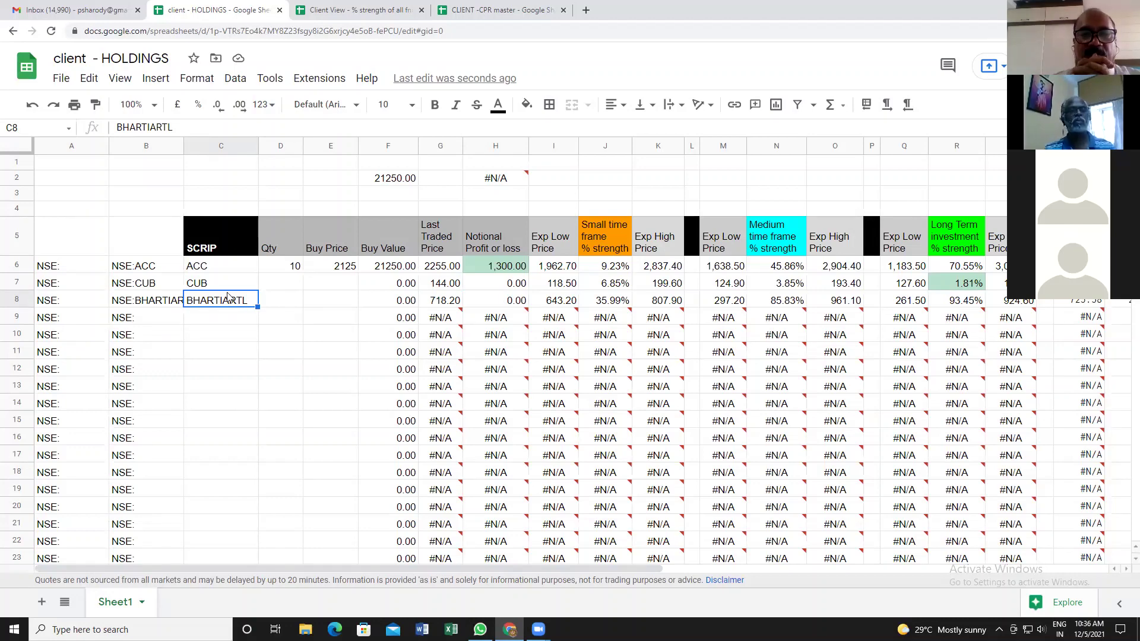
left_click(70, 147)
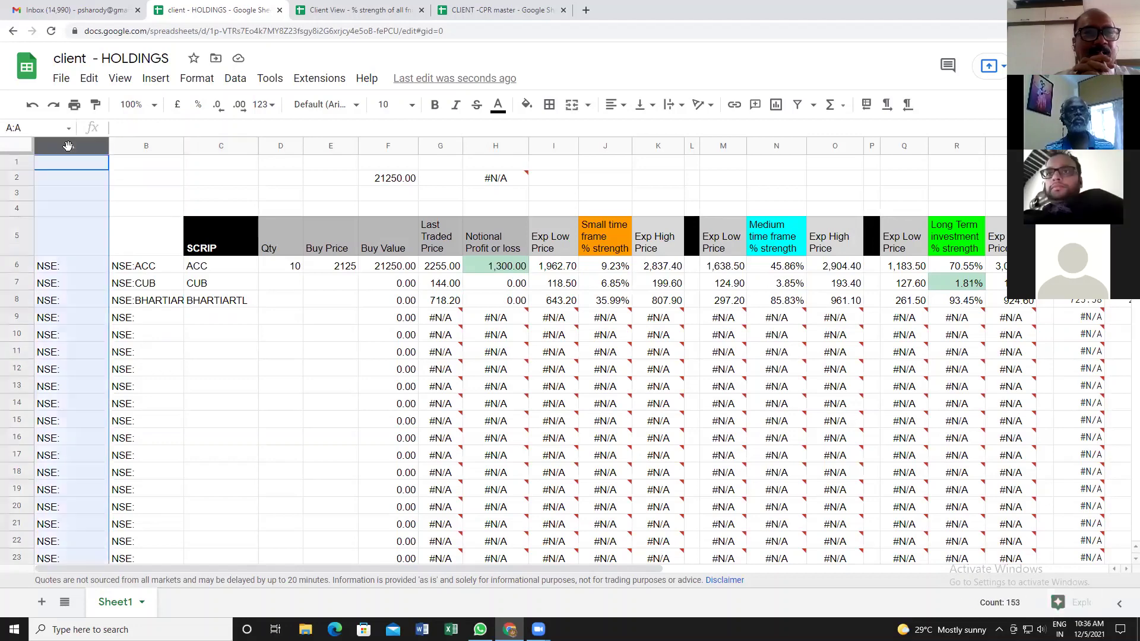
key("shift+Right")
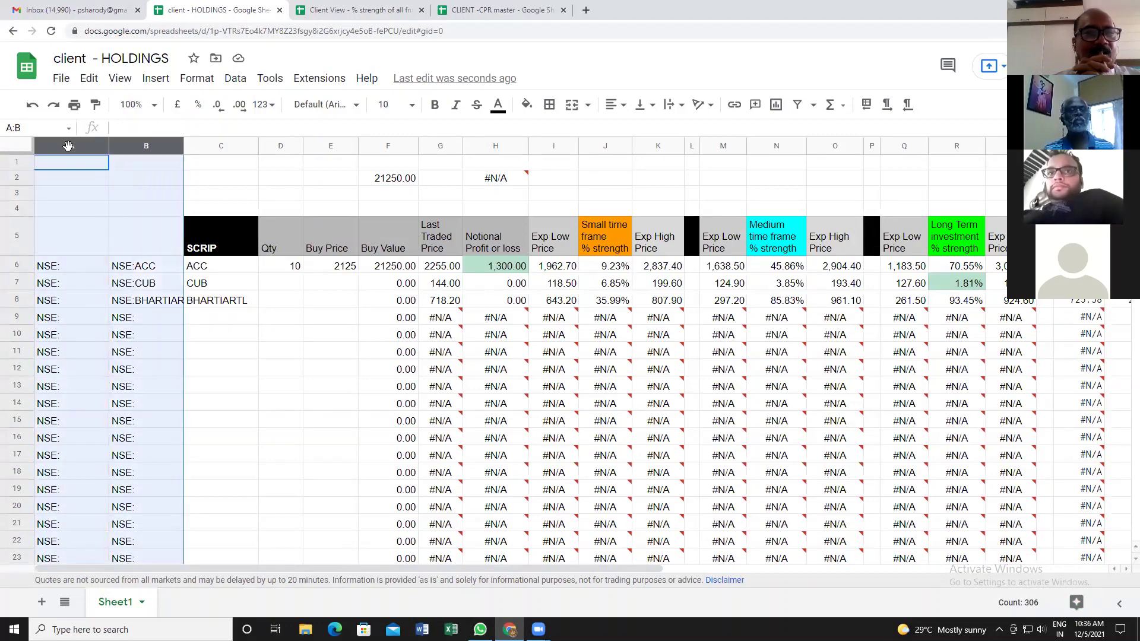
right_click(68, 146)
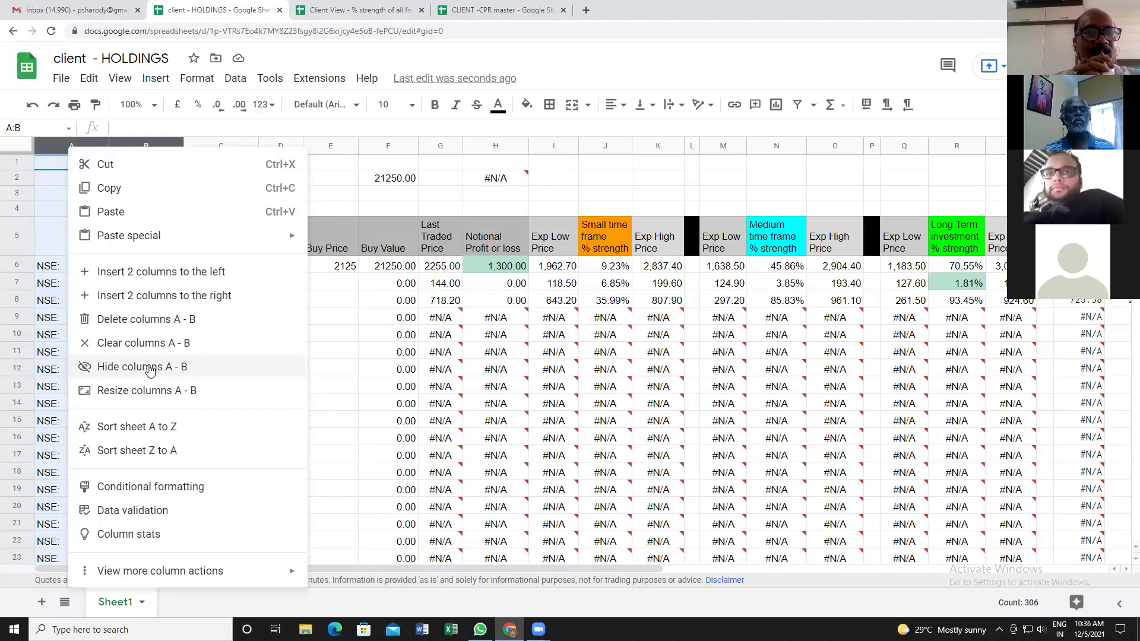
left_click(150, 369)
left_click(93, 300)
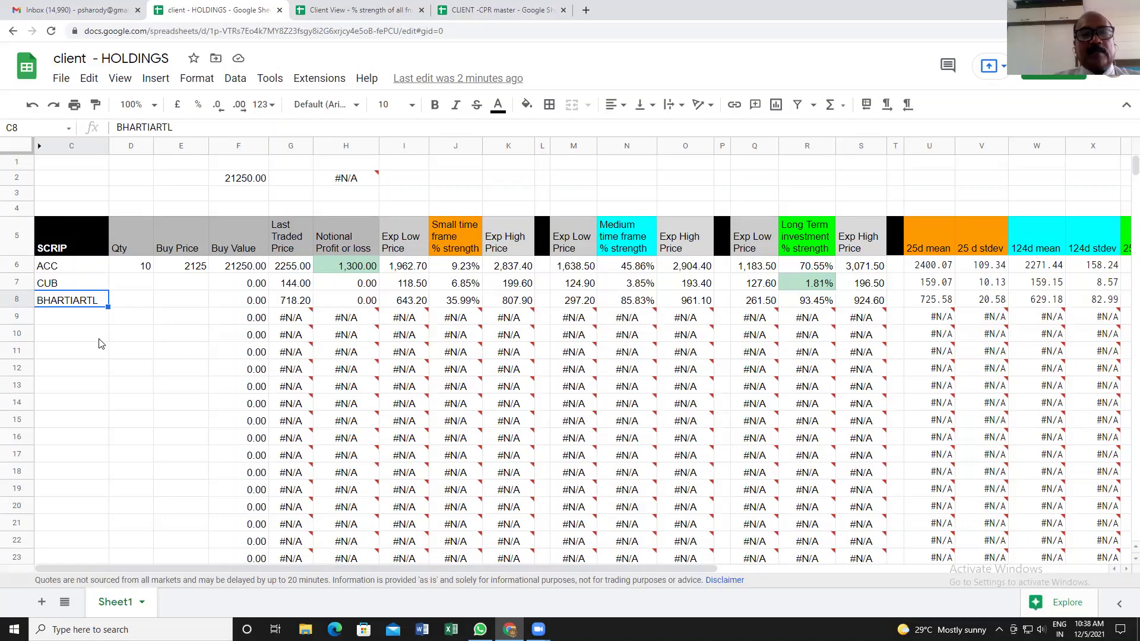
left_click(141, 285)
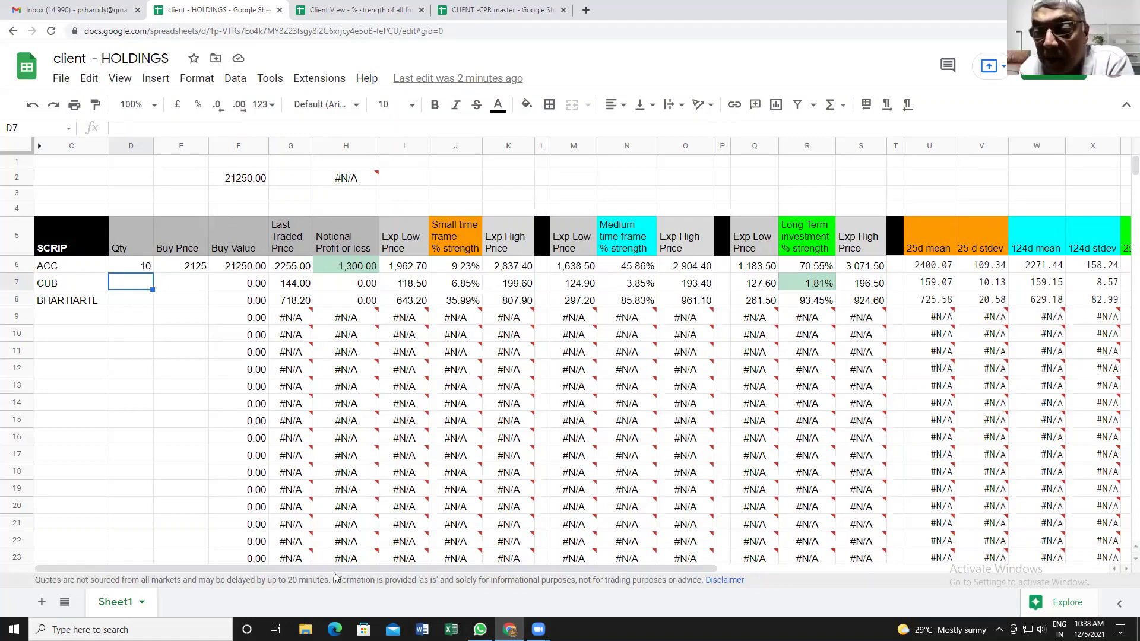
Switch to WhatsApp, look through the Financial Freedom Experts chat for the shared client - HOLDINGS link, and return to the spreadsheet in Chrome.
key("alt+Tab")
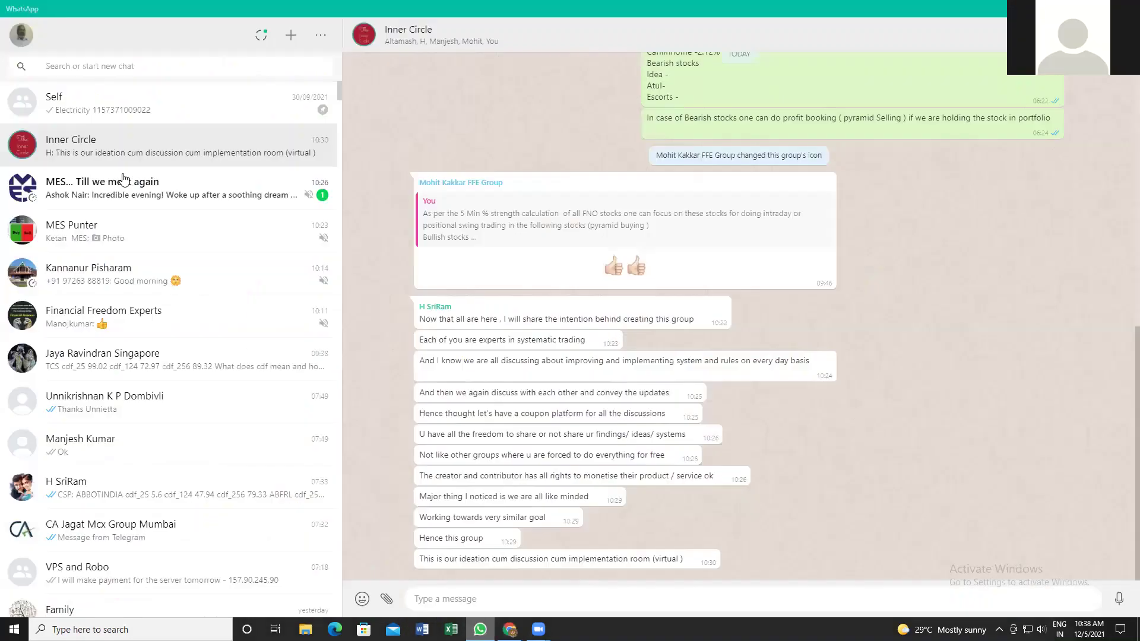
left_click(133, 314)
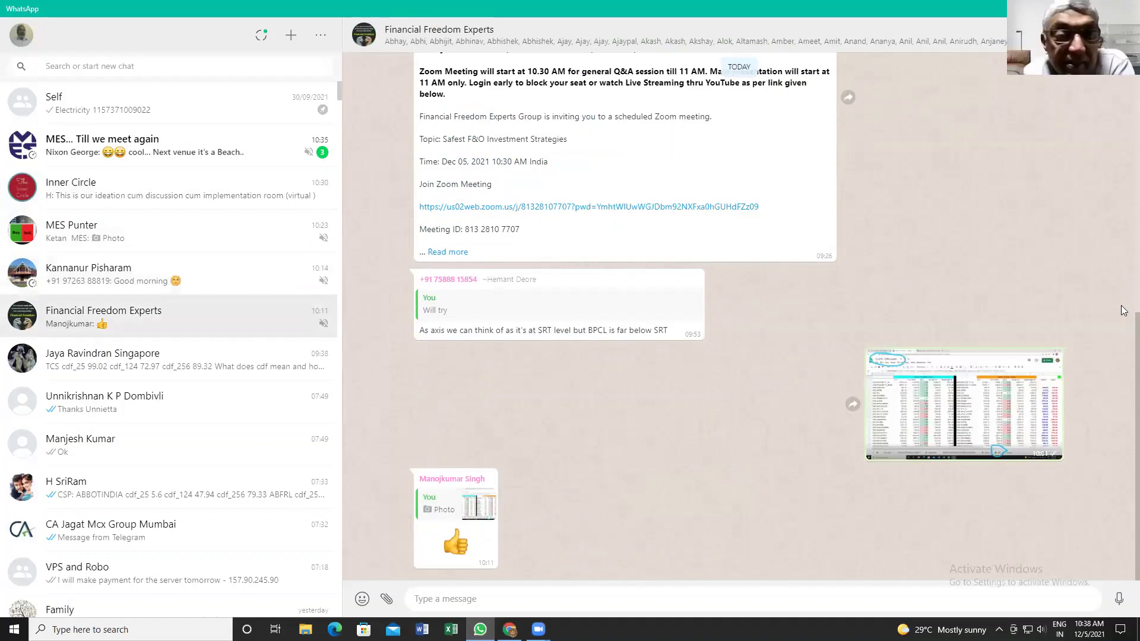
scroll(924, 270, "up", 6)
scroll(1123, 151, "up", 6)
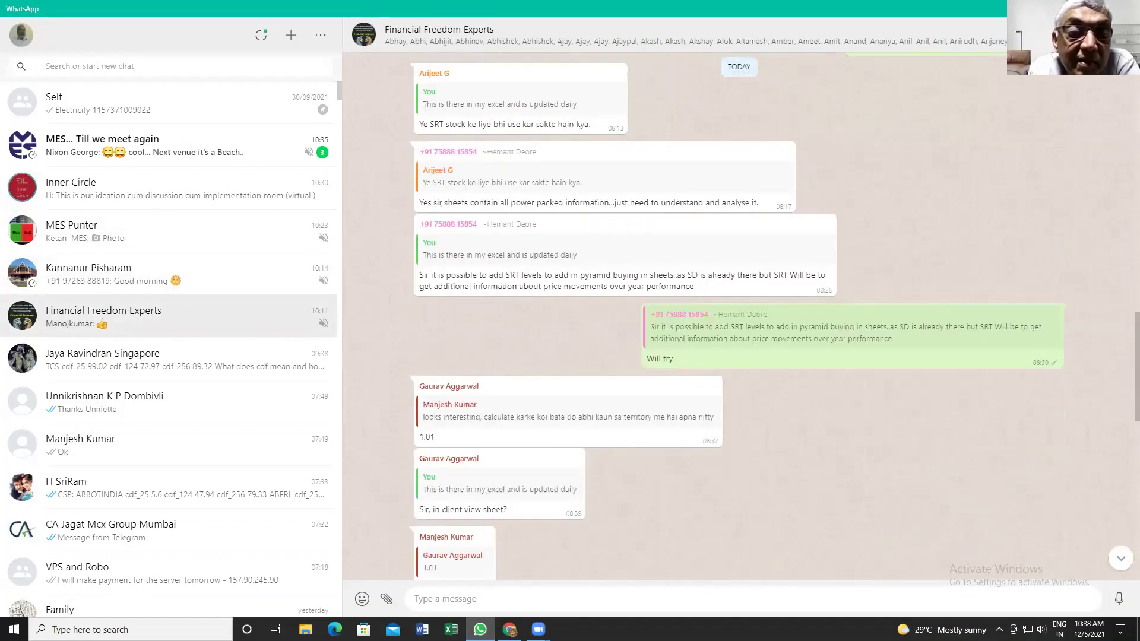
scroll(1124, 340, "up", 7)
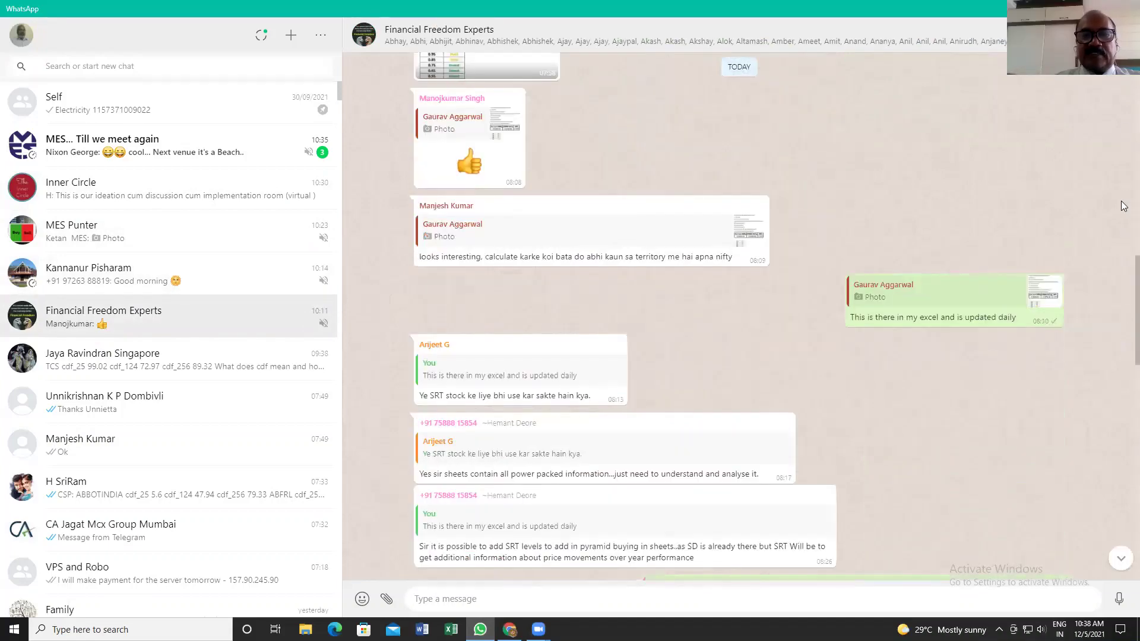
scroll(1124, 210, "up", 10)
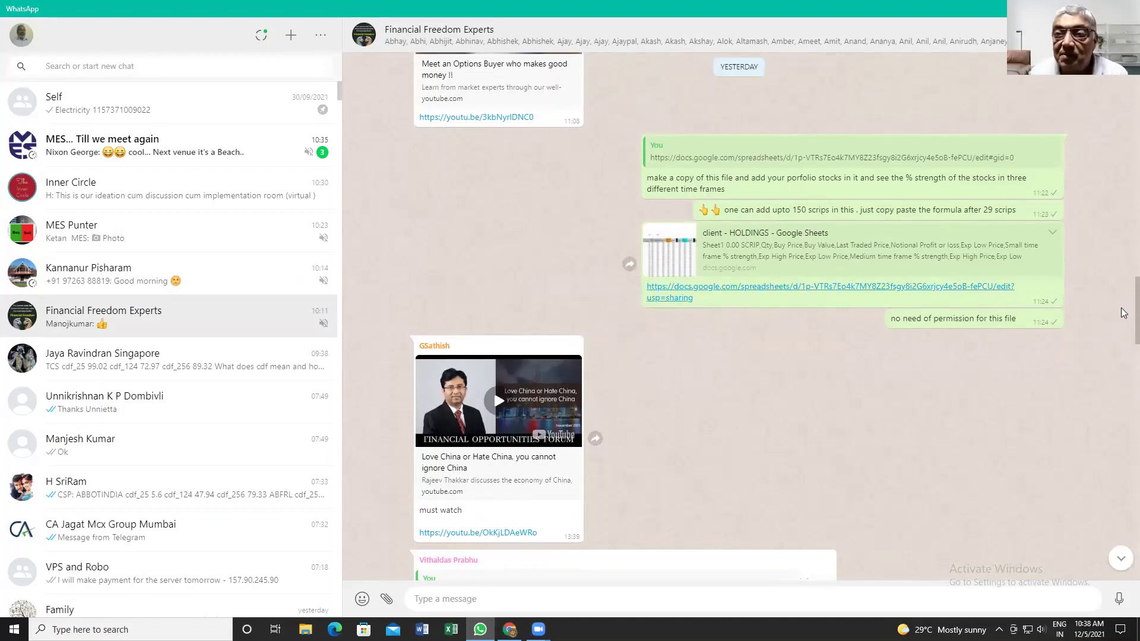
scroll(1123, 361, "up", 5)
scroll(1122, 526, "down", 15)
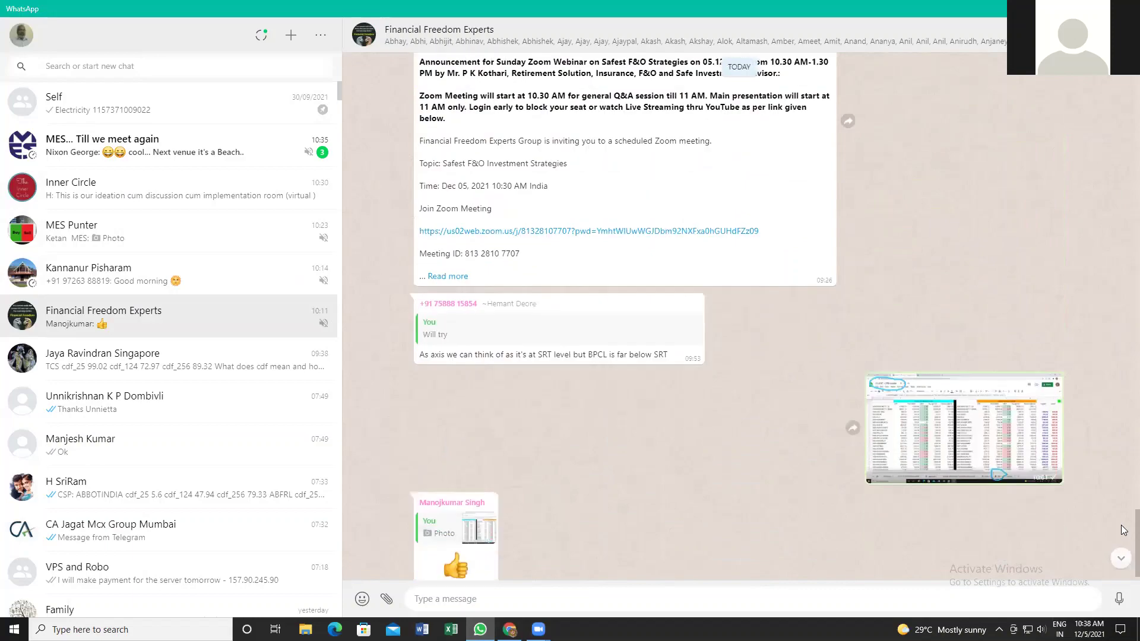
left_click(511, 631)
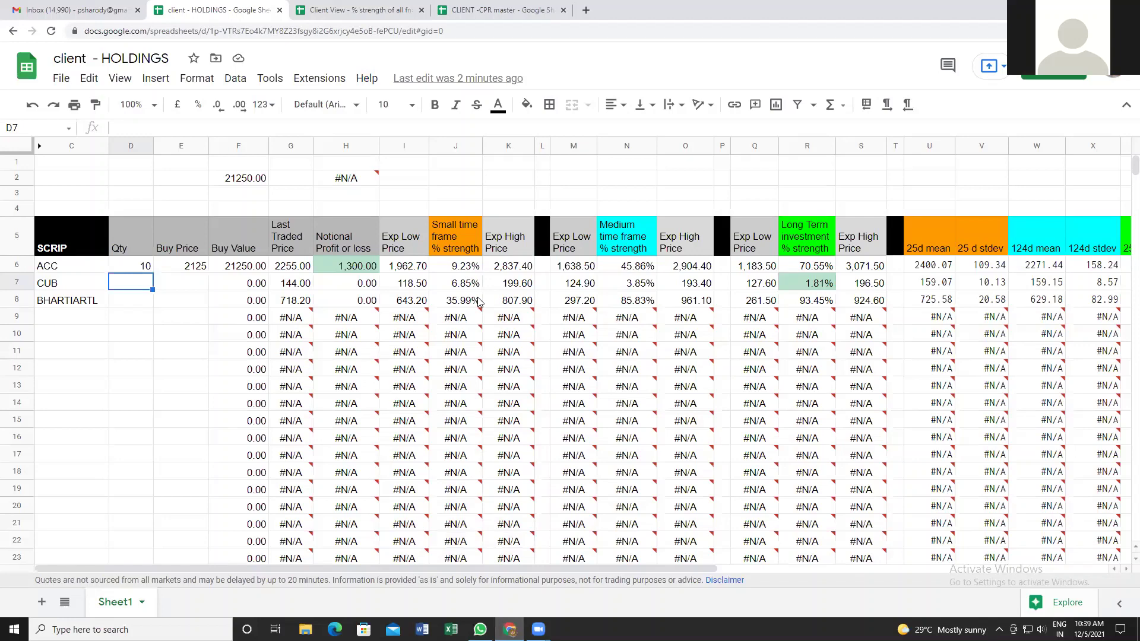
Examine the small time frame % strength formula and the expected low and high price formulas across all three time frames in the ACC row.
left_click(450, 275)
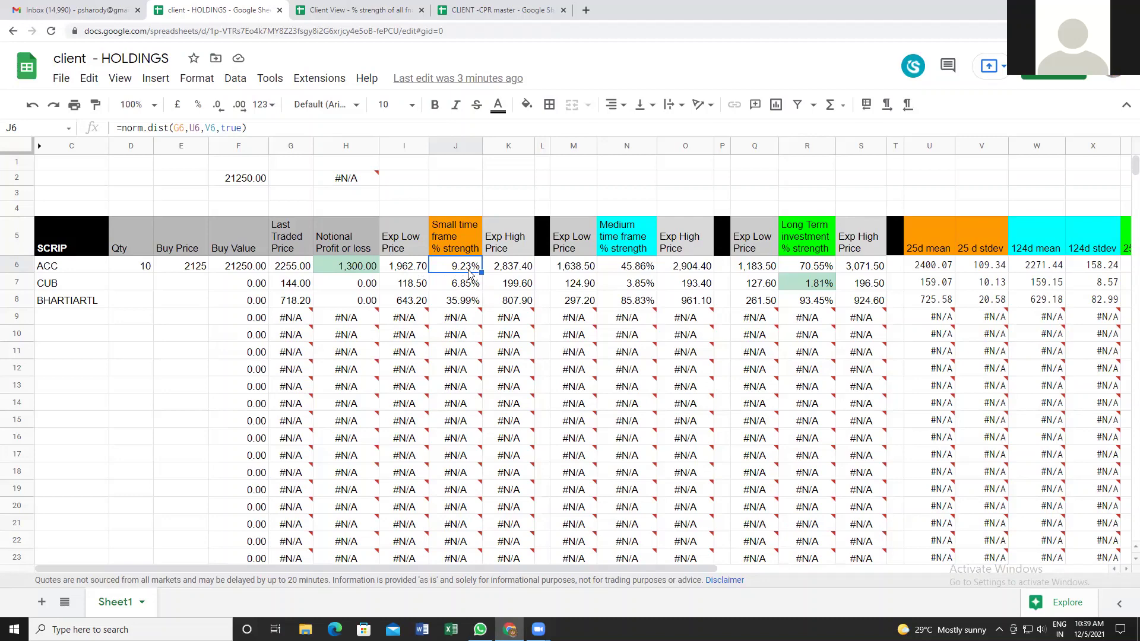
left_click(404, 269)
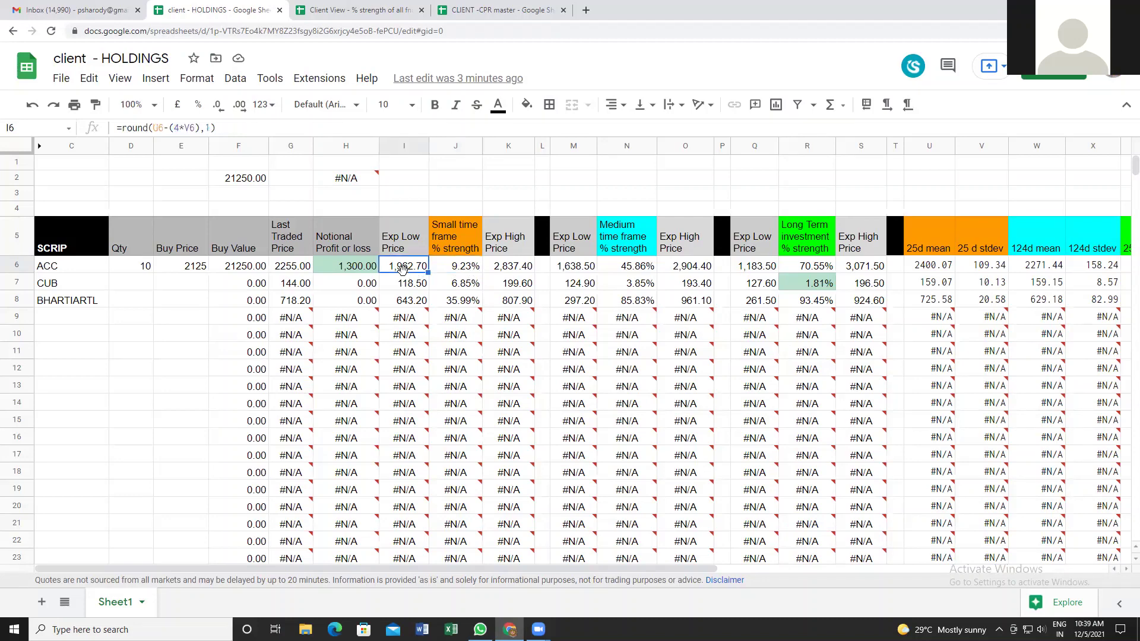
left_click(511, 272)
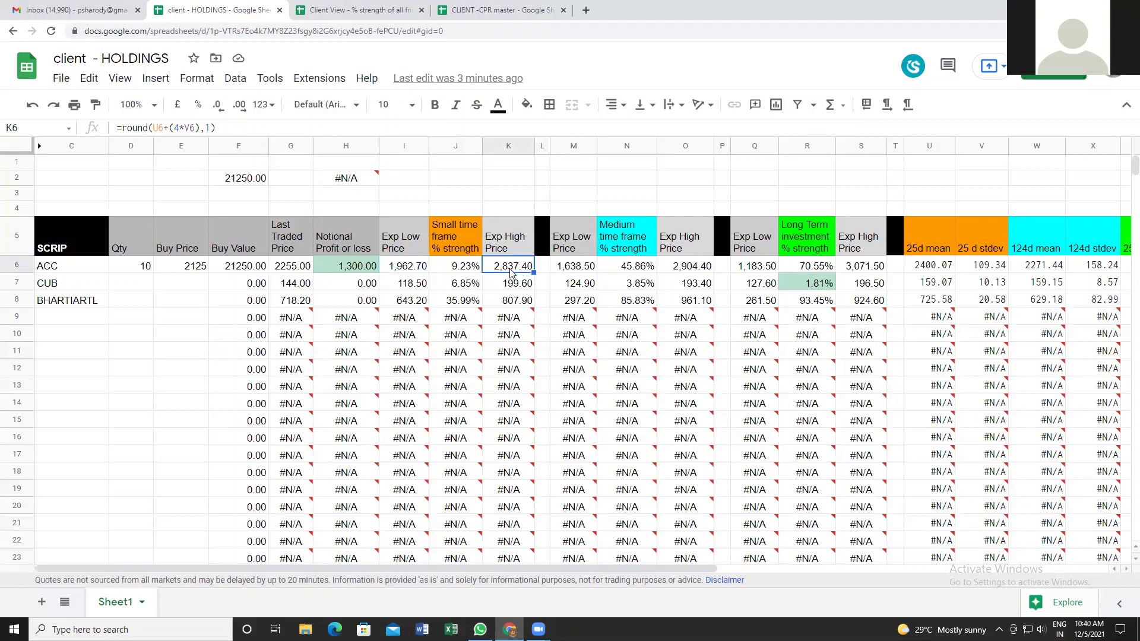
left_click(564, 273)
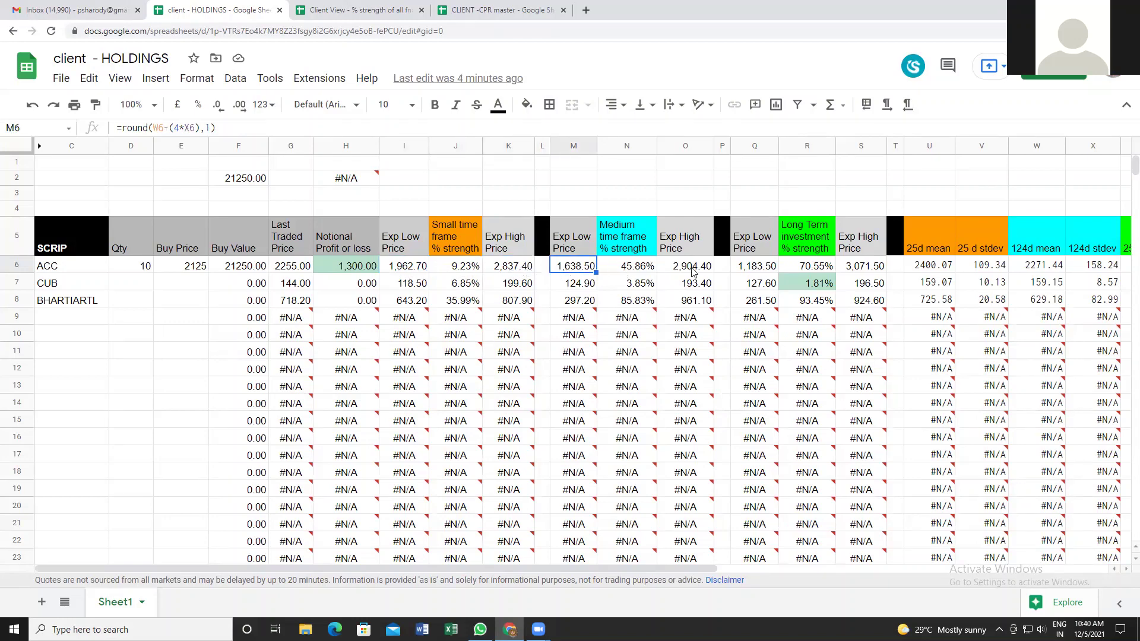
left_click(695, 274)
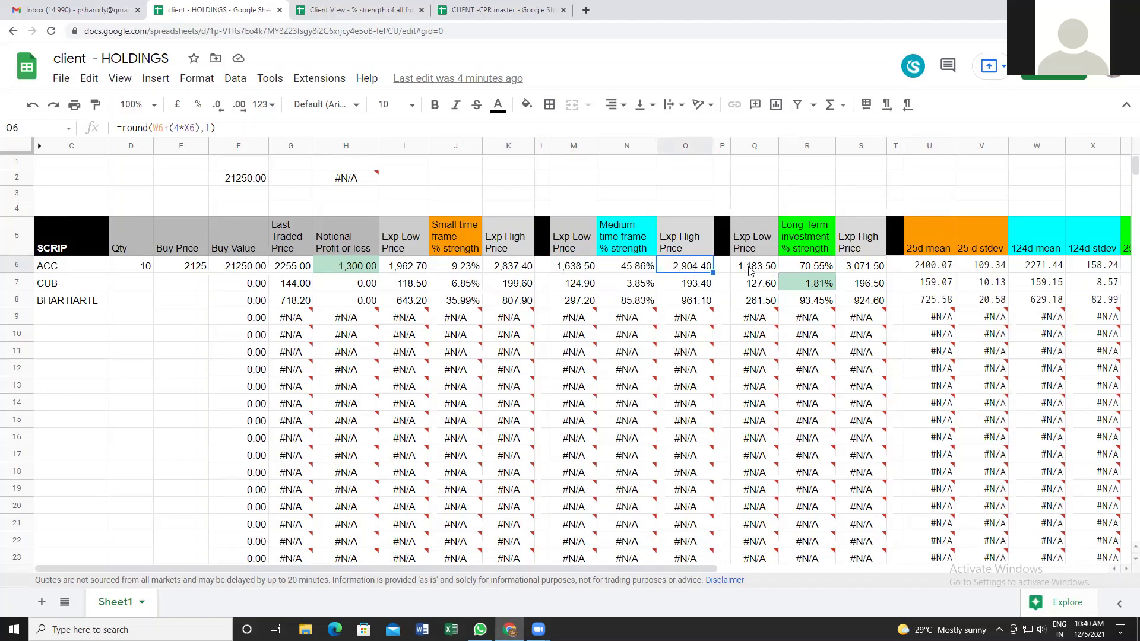
left_click(749, 270)
left_click(848, 269)
left_click(764, 273)
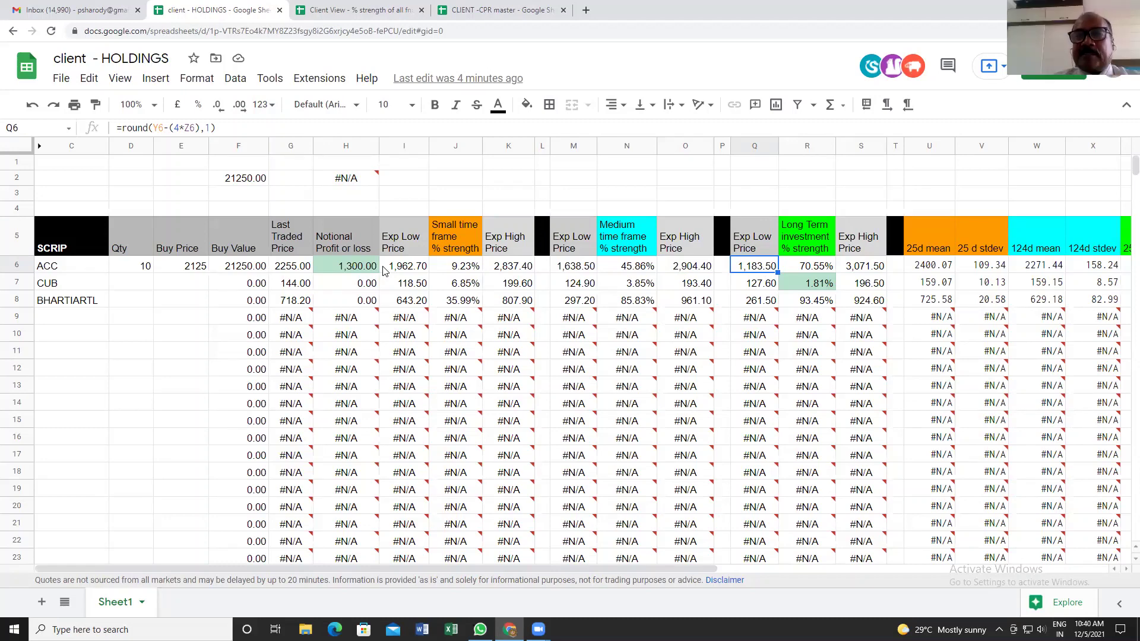
mouse_move(488, 325)
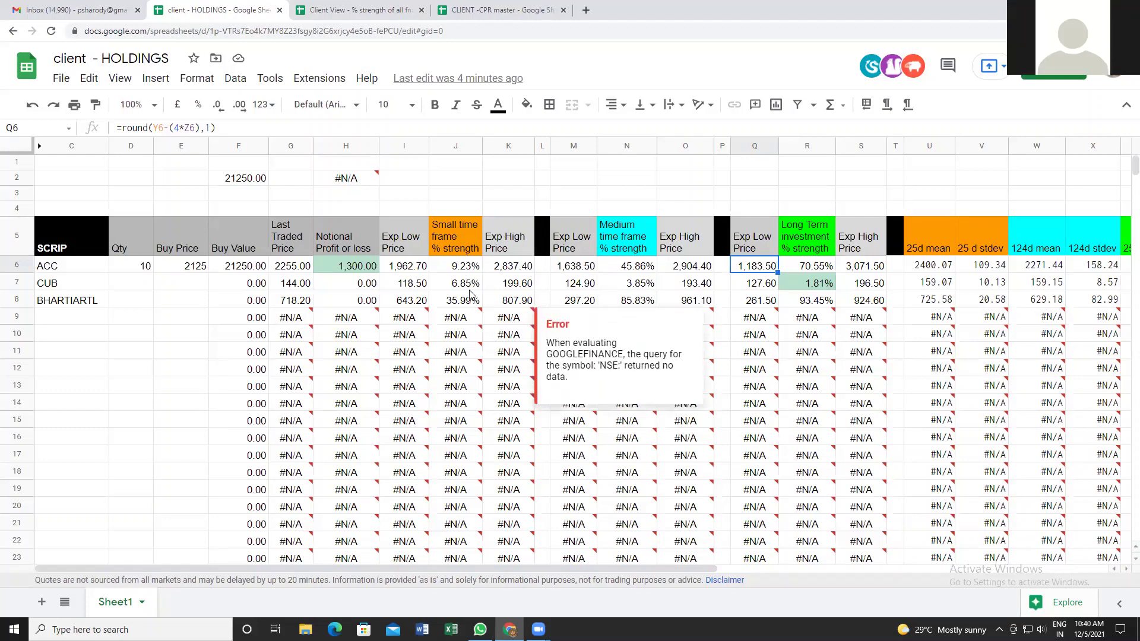
mouse_move(456, 414)
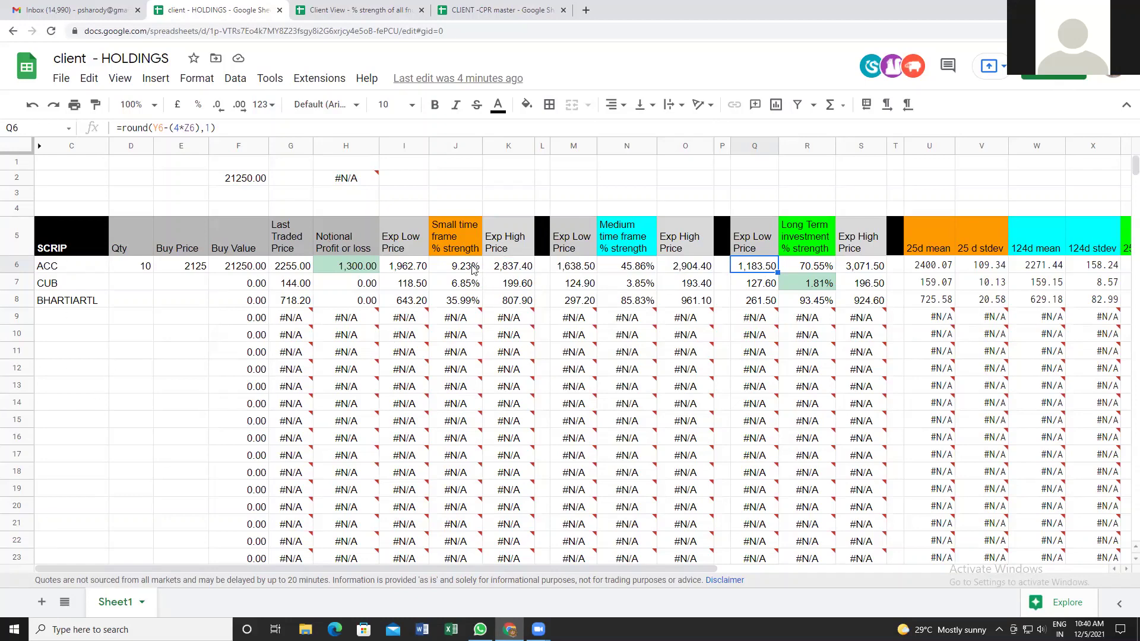
mouse_move(879, 342)
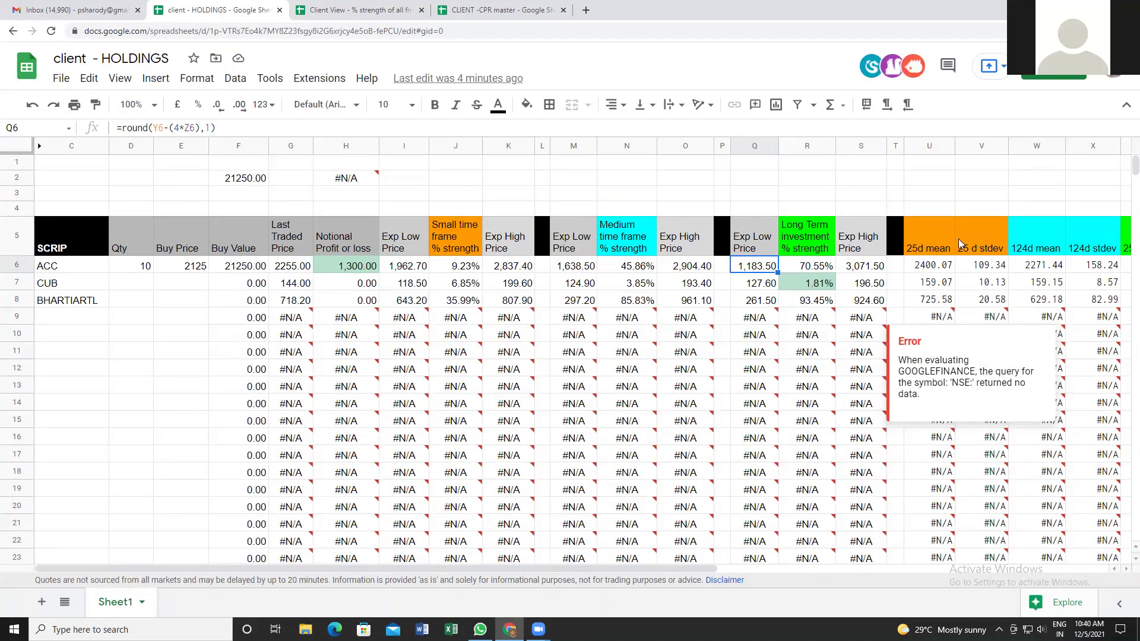
Examine the 25-day, 124-day and 256-day mean and standard deviation formulas in the ACC row.
left_click(1122, 568)
left_click(1122, 568)
left_click(1122, 568)
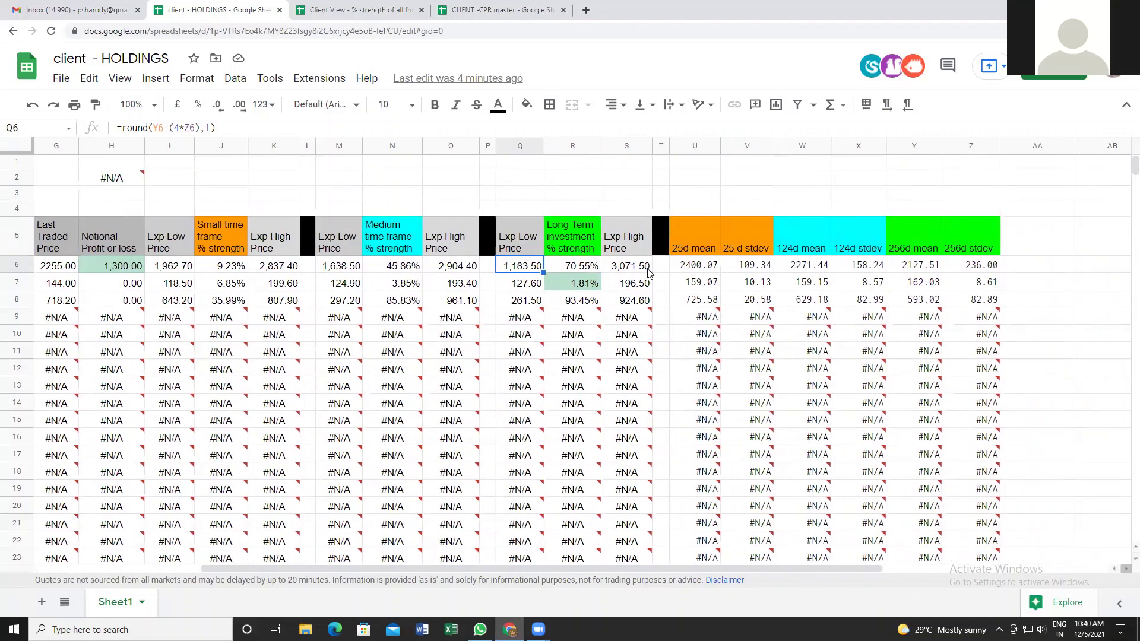
left_click(700, 275)
left_click(716, 274)
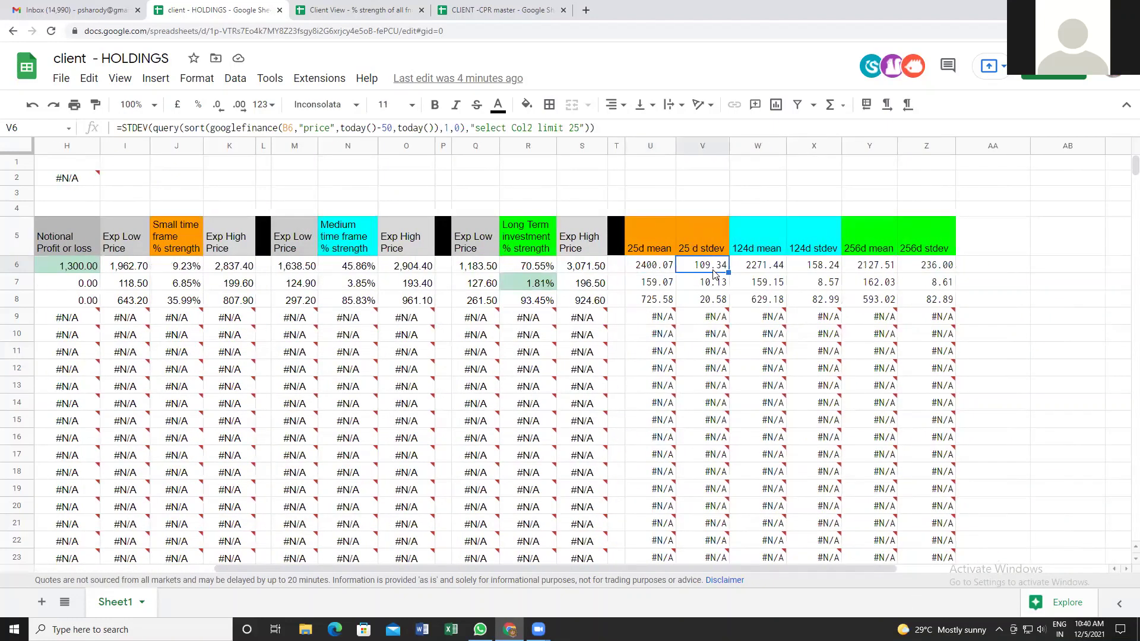
left_click(754, 274)
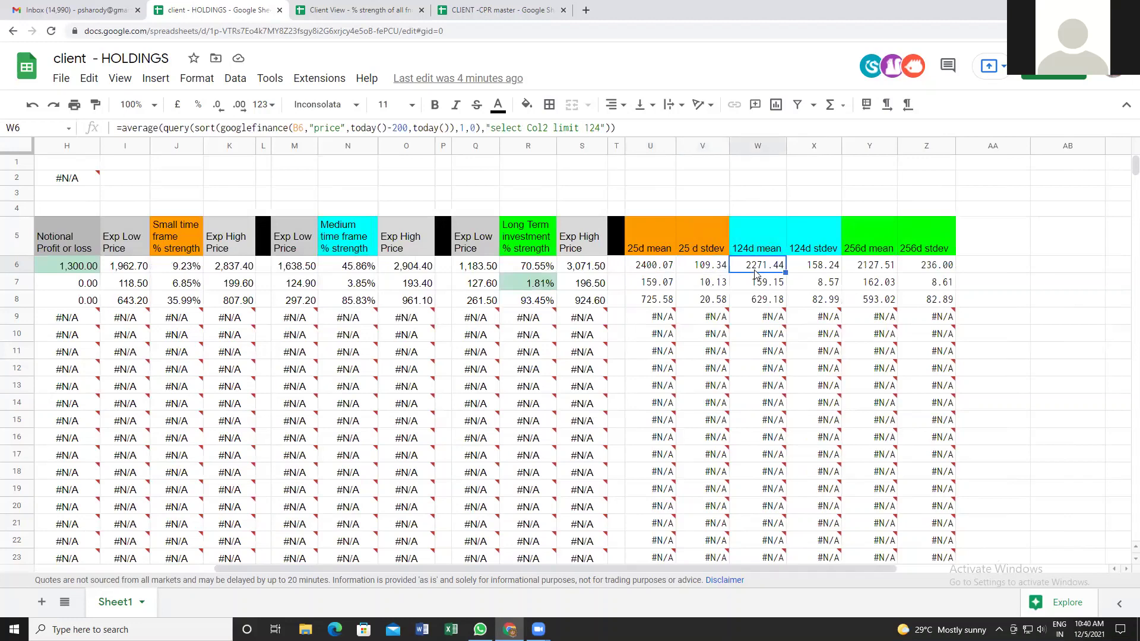
left_click(811, 277)
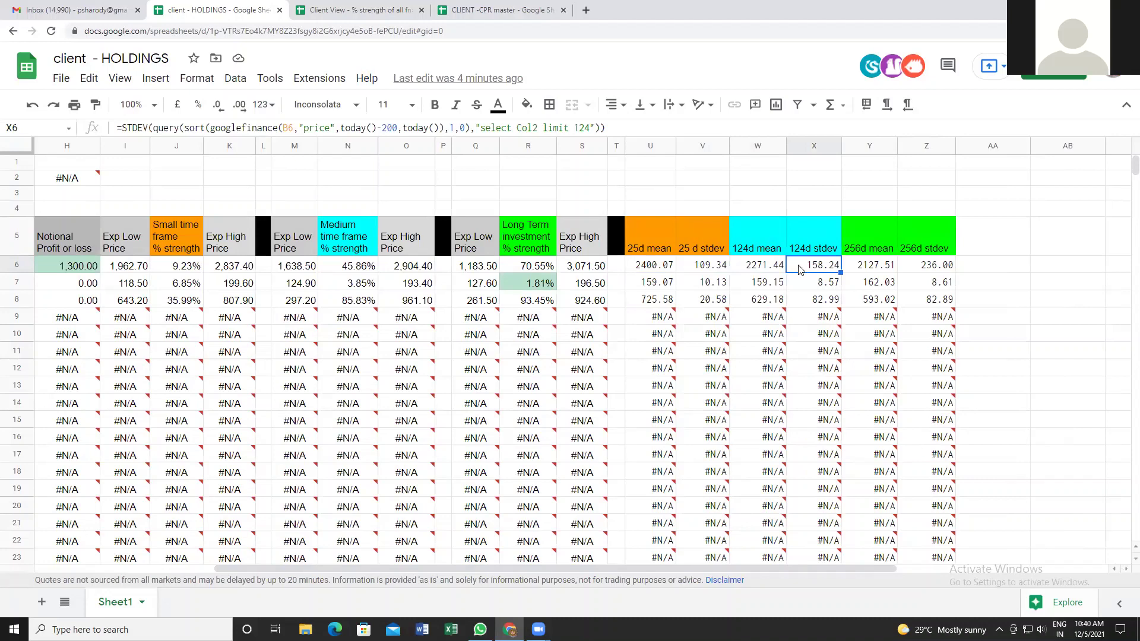
key("Right")
left_click(1121, 569)
key("Right")
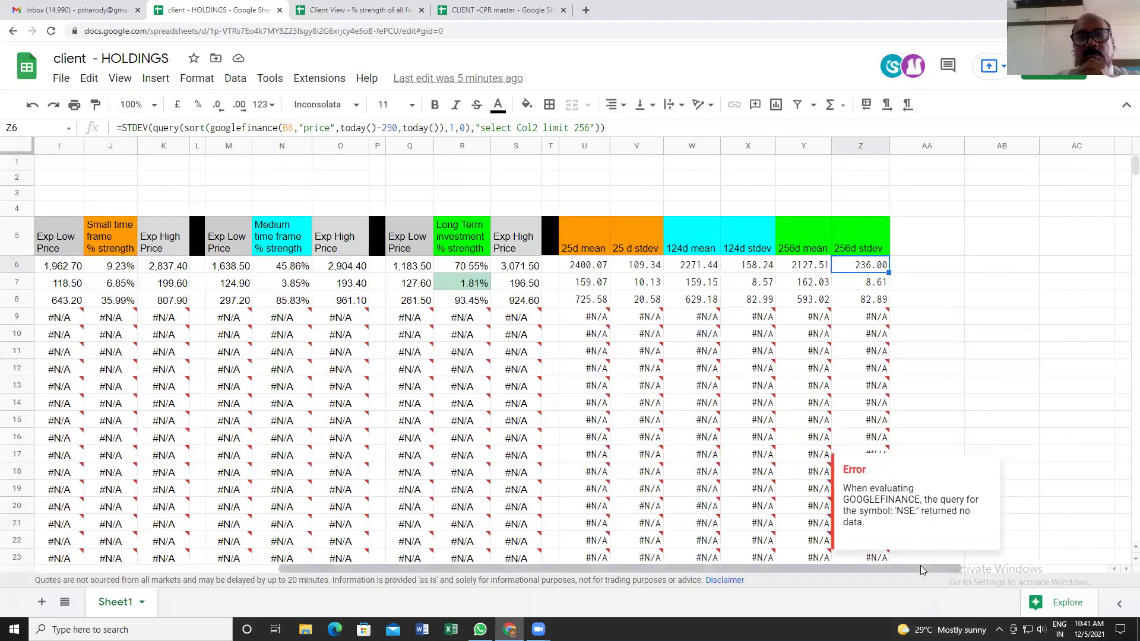
Enter the scrip symbol BPCL in cell C9.
left_click_drag(910, 569, 614, 568)
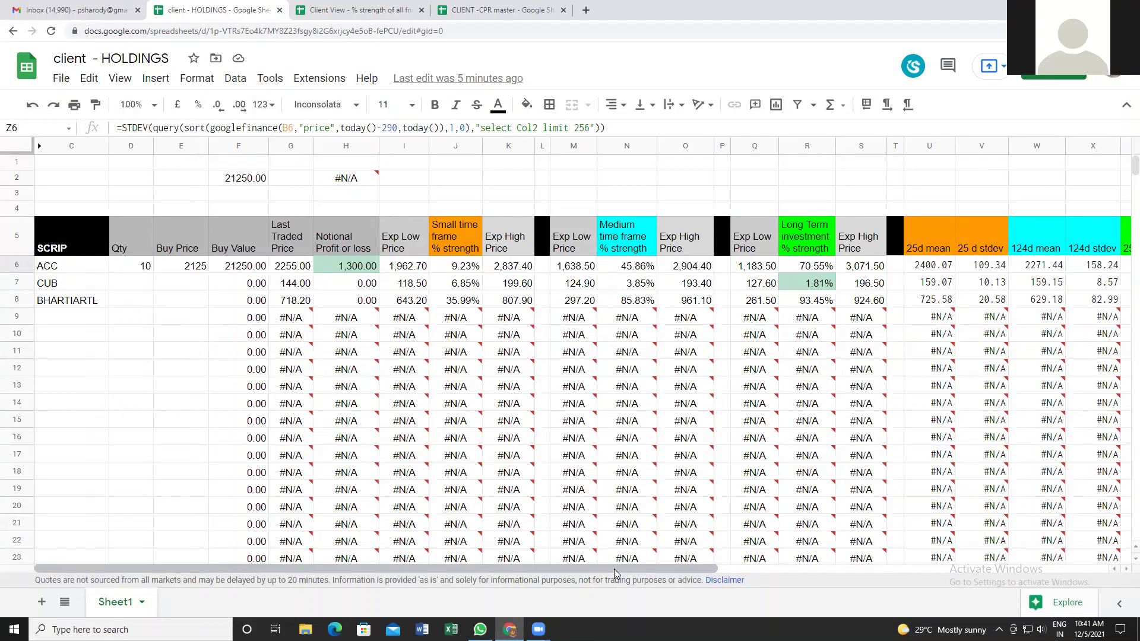
left_click(56, 319)
type("BP")
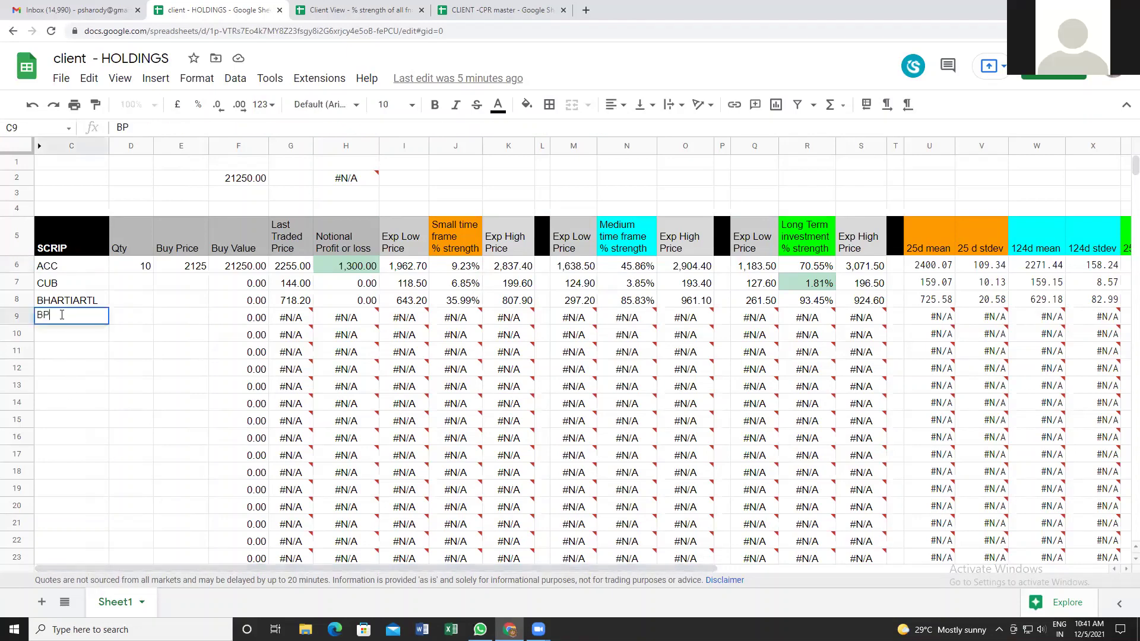
type("CL")
key("Return")
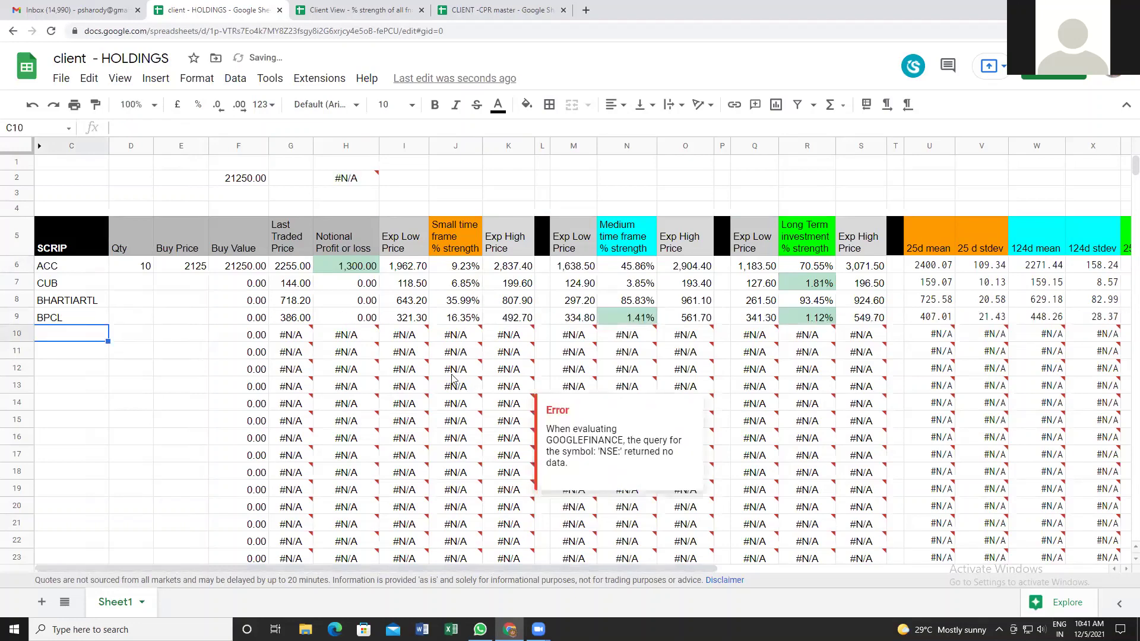
Examine the medium time frame % strength and the long-term expected low price formulas in the BPCL row.
left_click(641, 321)
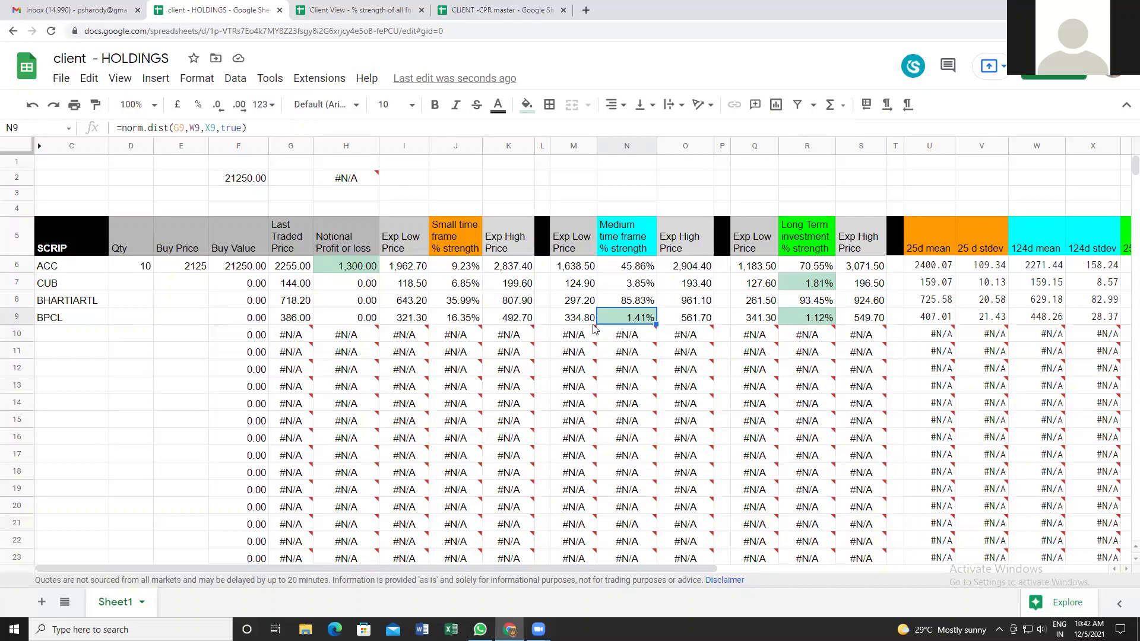
mouse_move(632, 327)
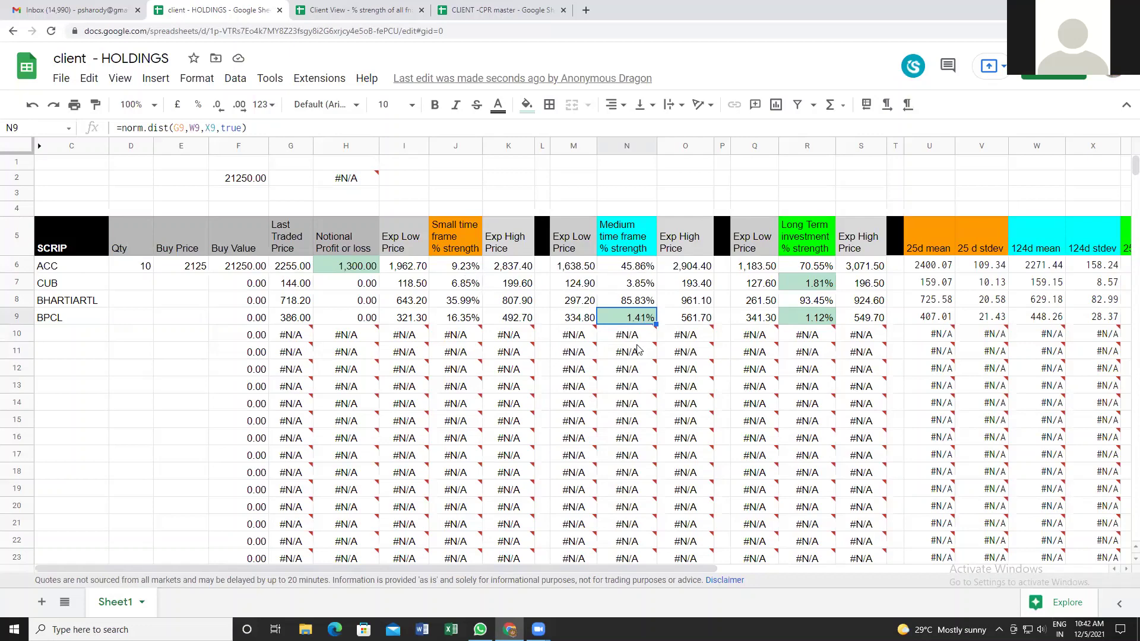
mouse_move(635, 375)
mouse_move(825, 445)
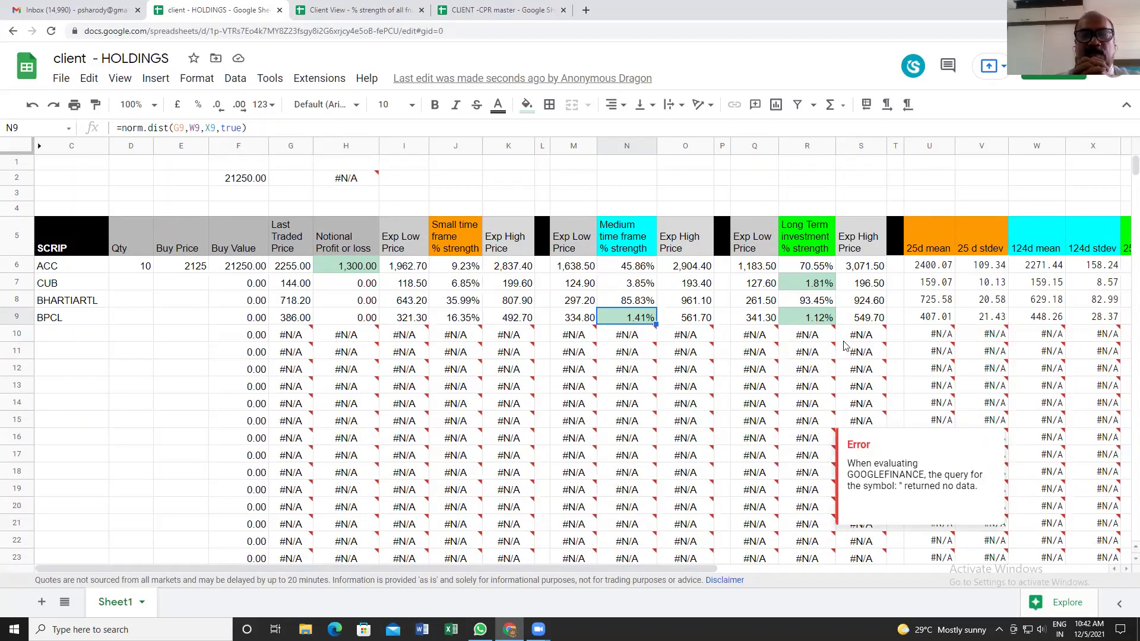
mouse_move(843, 343)
mouse_move(776, 374)
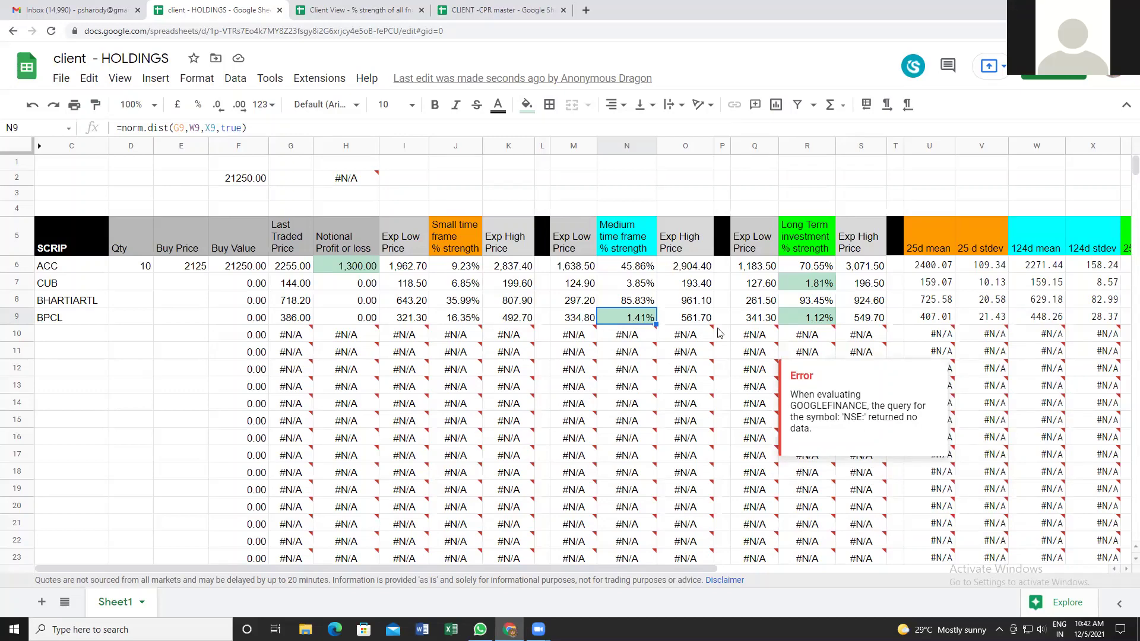
left_click(751, 321)
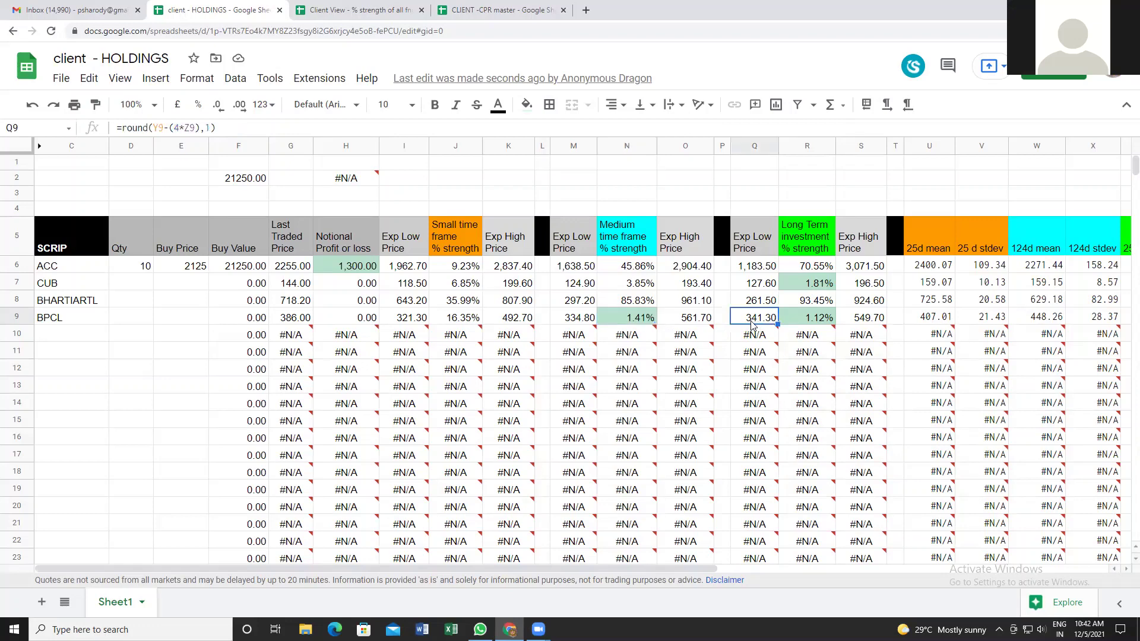
Examine the medium time frame and long-term expected low price formulas in the BPCL row.
left_click(577, 324)
left_click(747, 323)
left_click(578, 330)
left_click(751, 324)
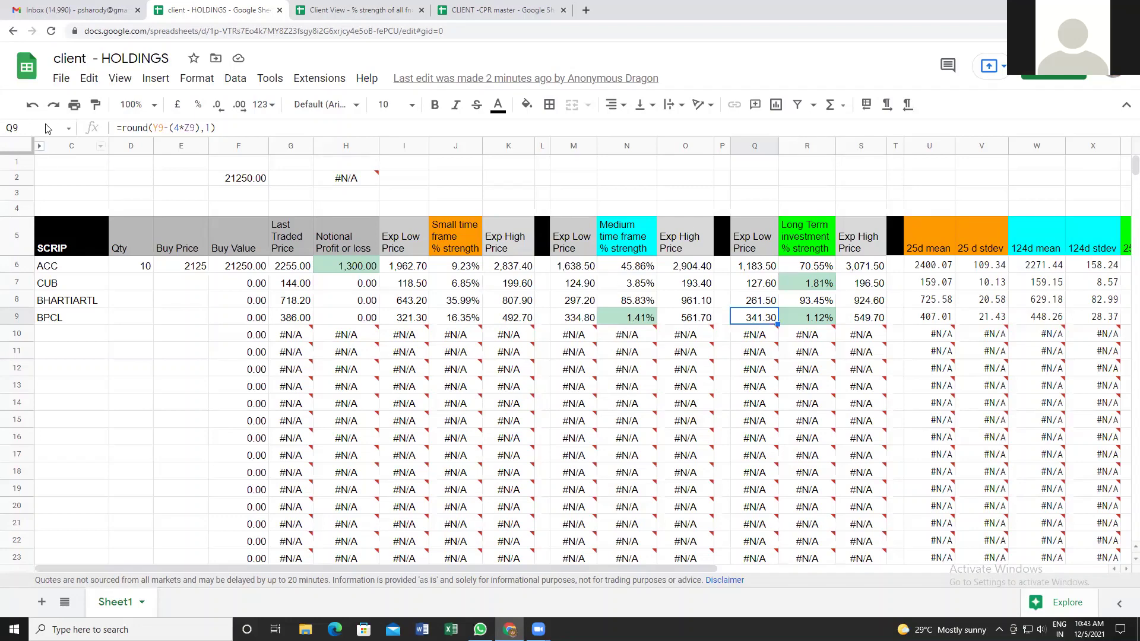
Open the spreadsheet "Pyramid buying in Nifty 50 stock" from the Google Sheets file list, reached through Gmail and Google Docs.
left_click(86, 10)
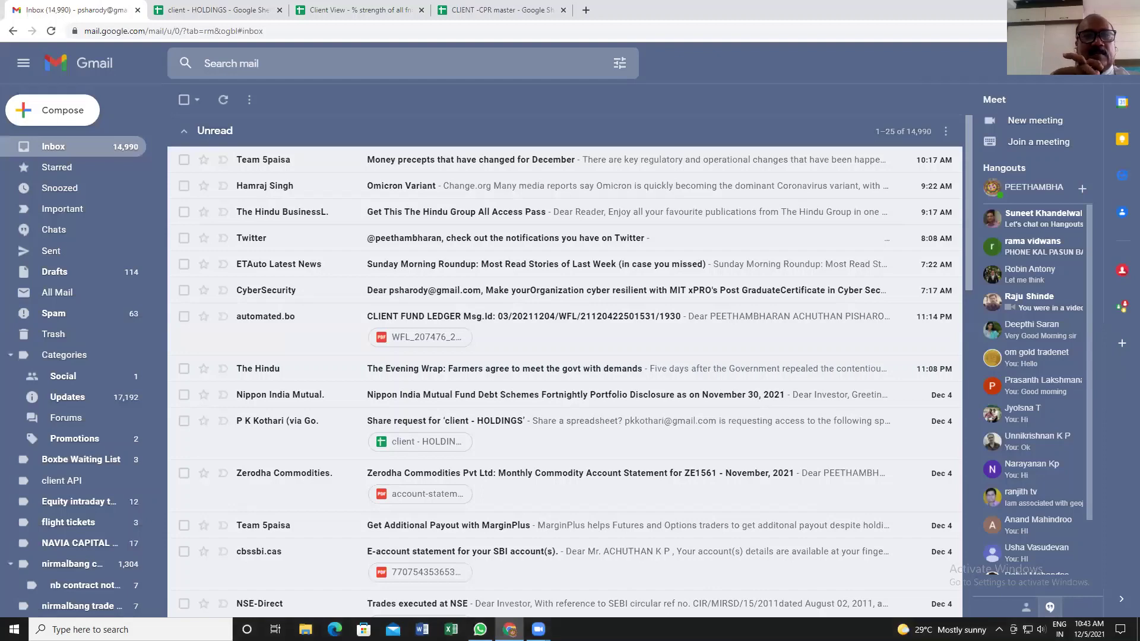
left_click(1091, 63)
left_click(968, 304)
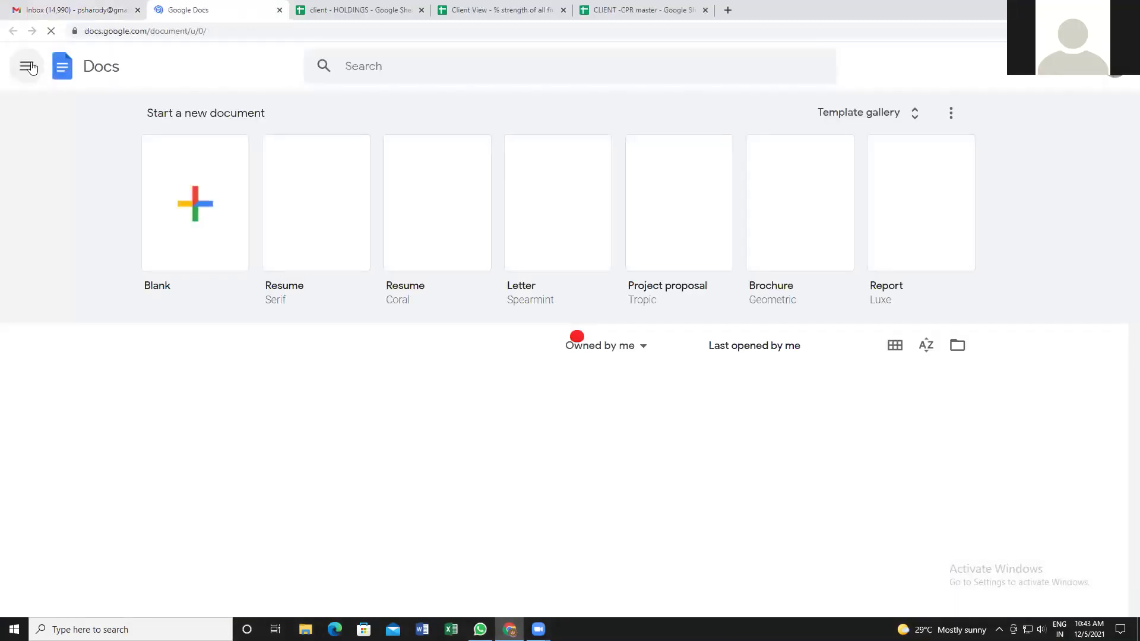
left_click(27, 67)
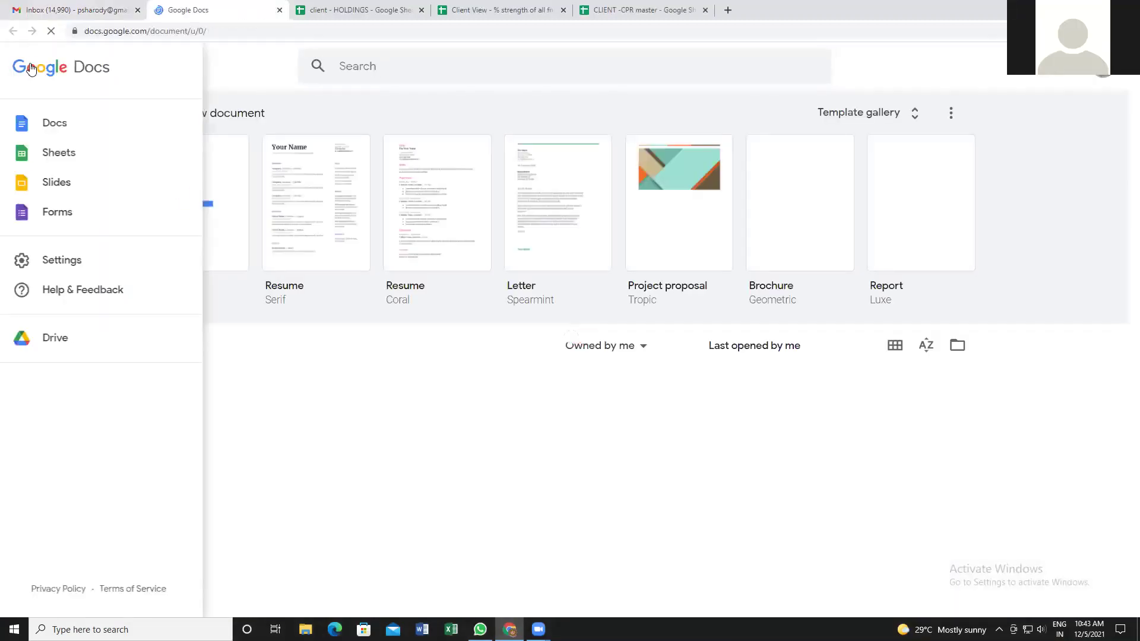
left_click(79, 158)
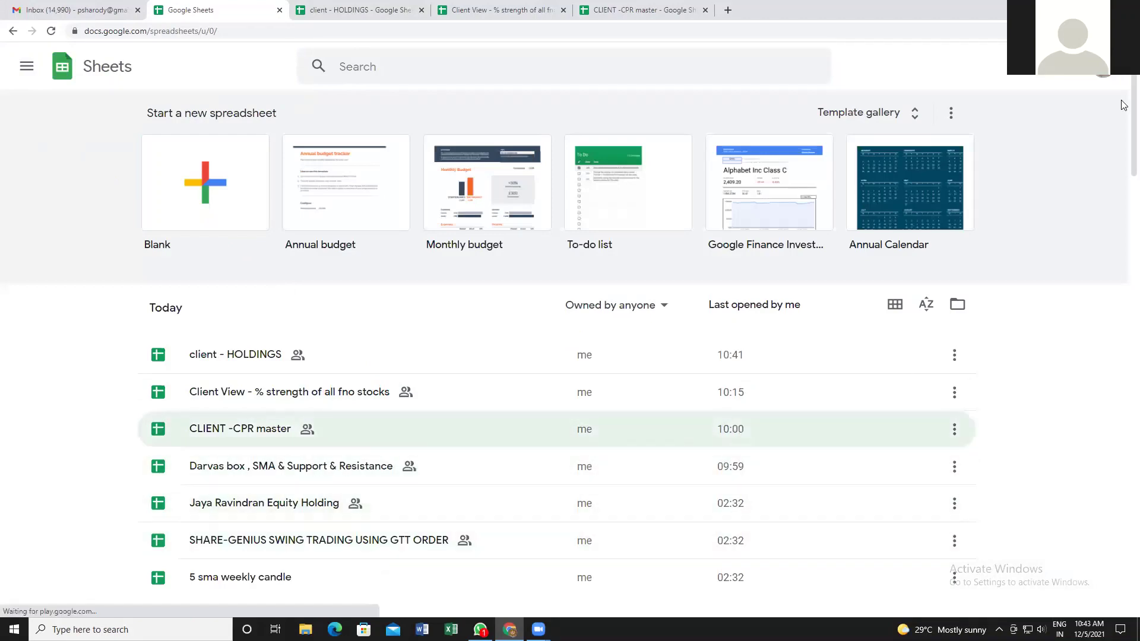
scroll(1122, 143, "down", 3)
scroll(1124, 164, "down", 5)
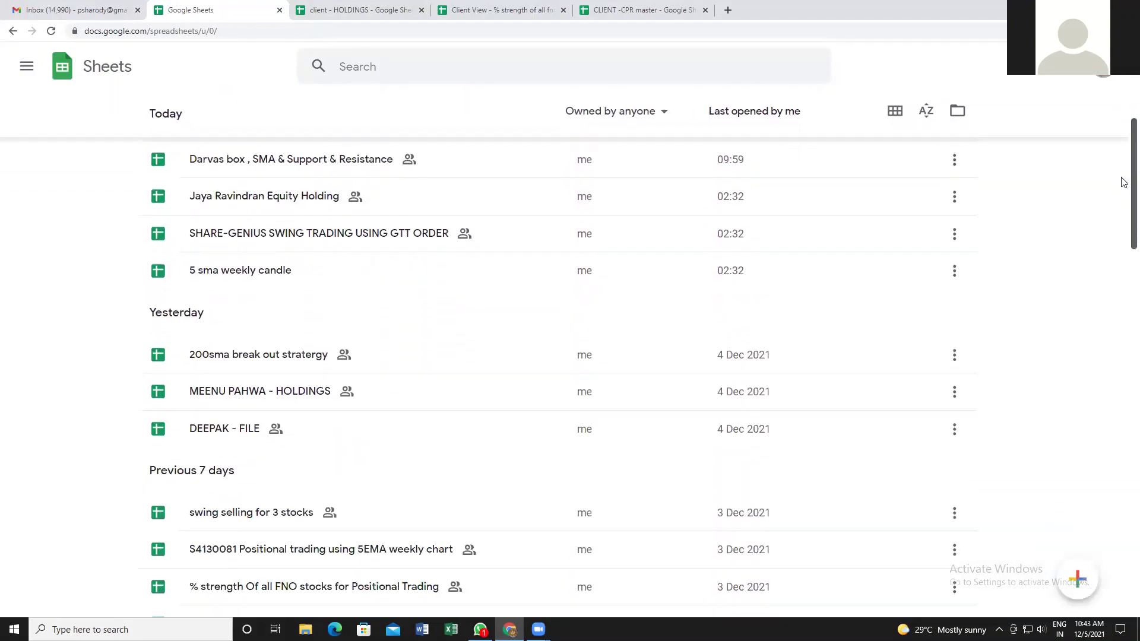
scroll(1123, 228, "down", 1)
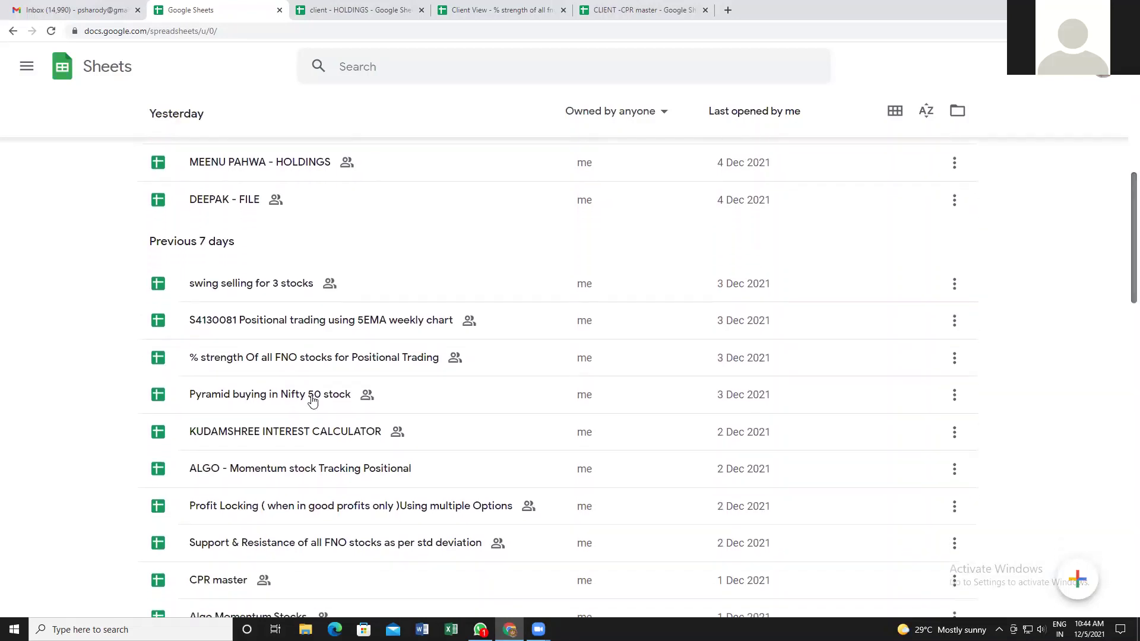
left_click(410, 396)
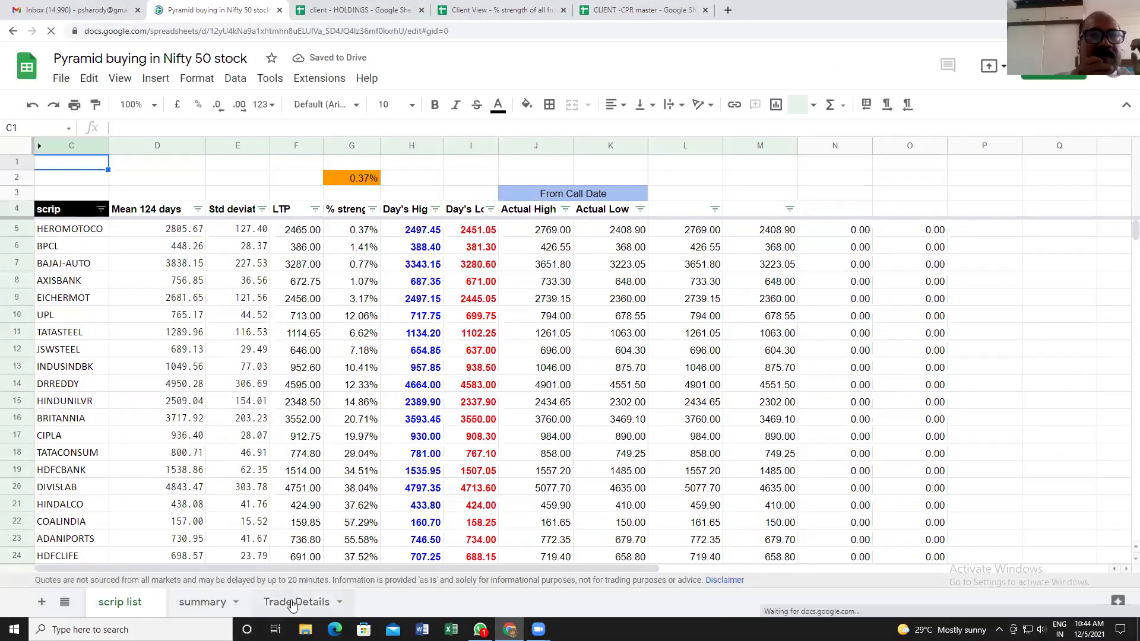
Examine the BPCL purchases in the Trade Details sheet, including the first and last buy dates, last buy price, total P/L and return formulas.
left_click(292, 603)
left_click(202, 603)
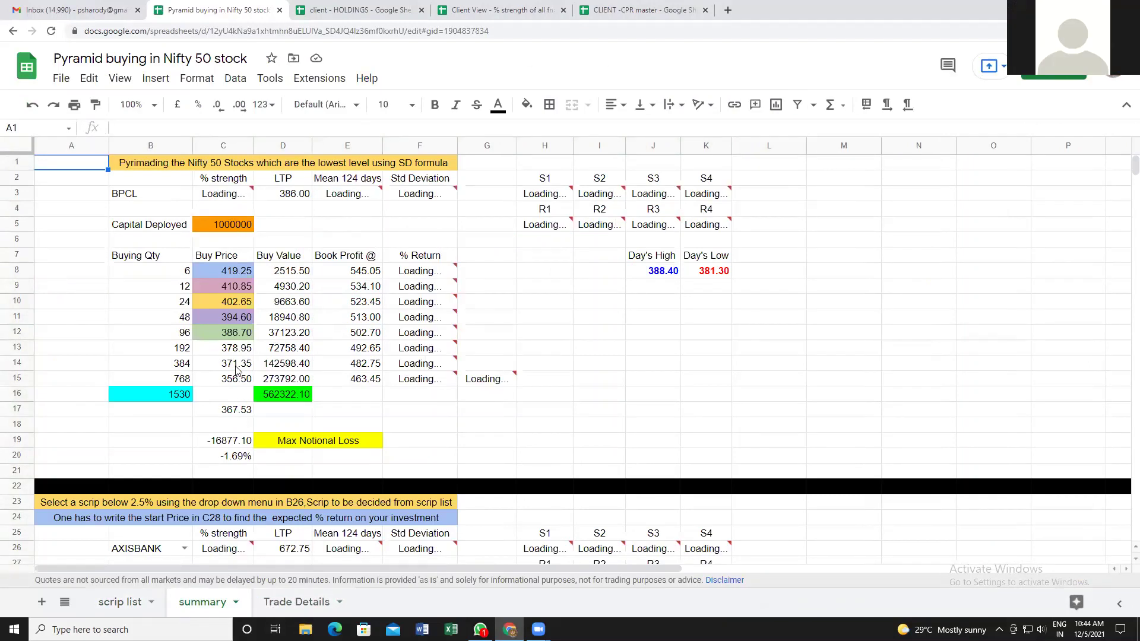
left_click(301, 601)
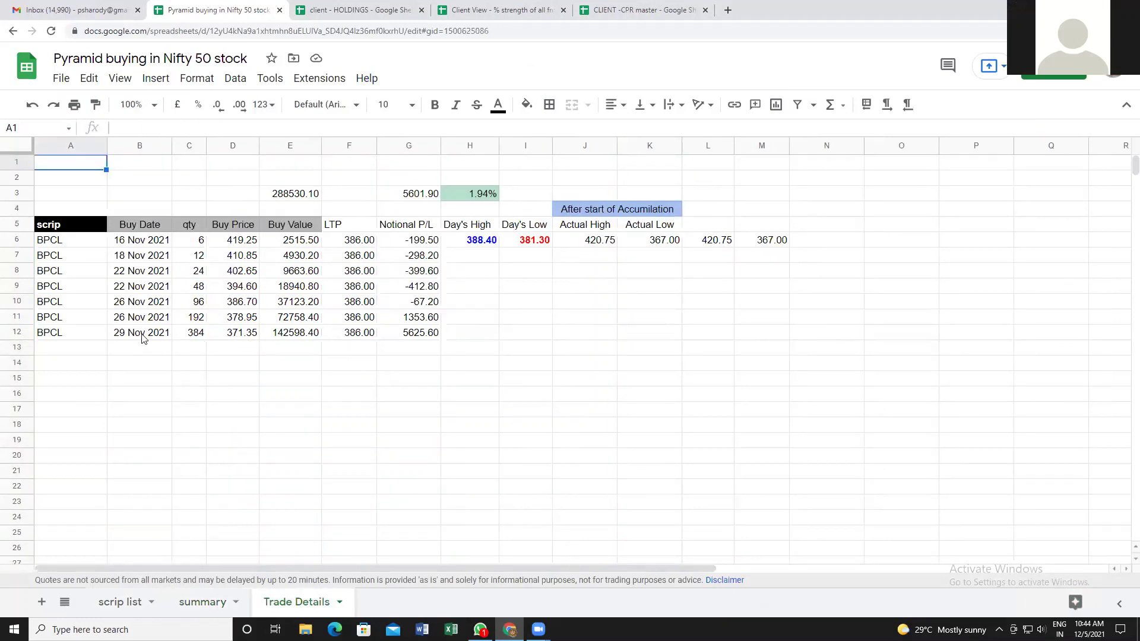
left_click(237, 334)
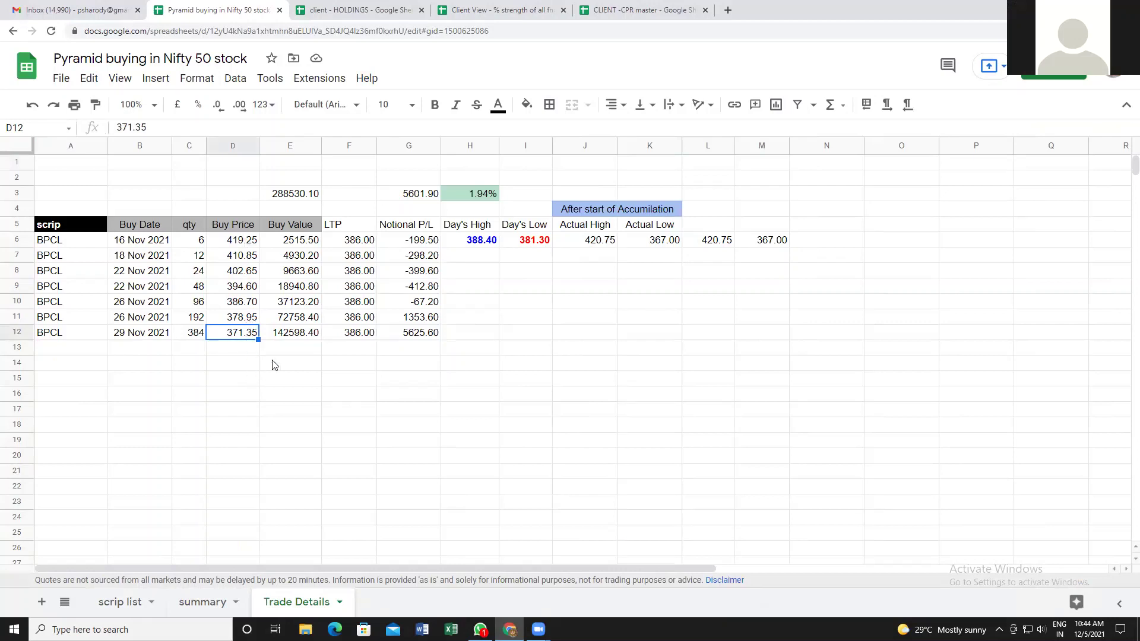
left_click(407, 195)
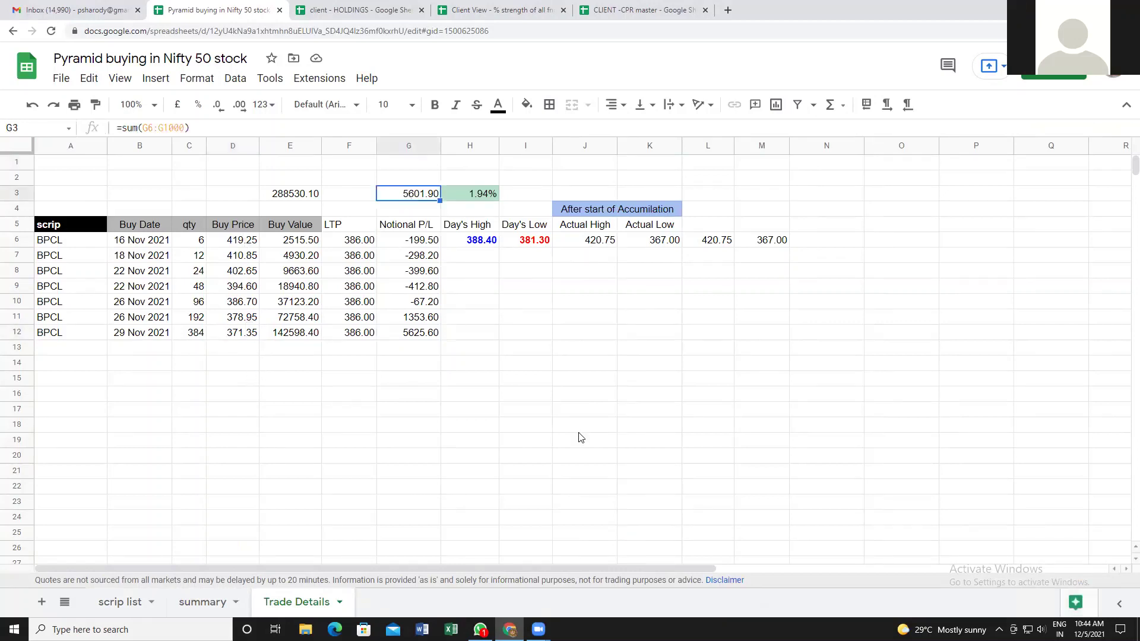
left_click(480, 198)
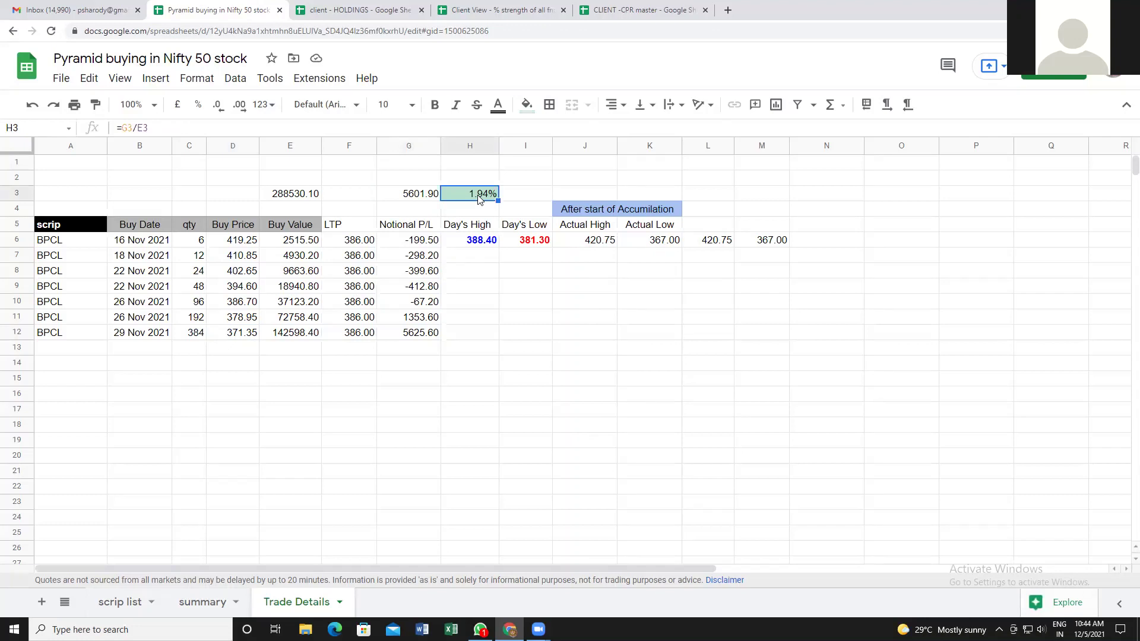
left_click(138, 241)
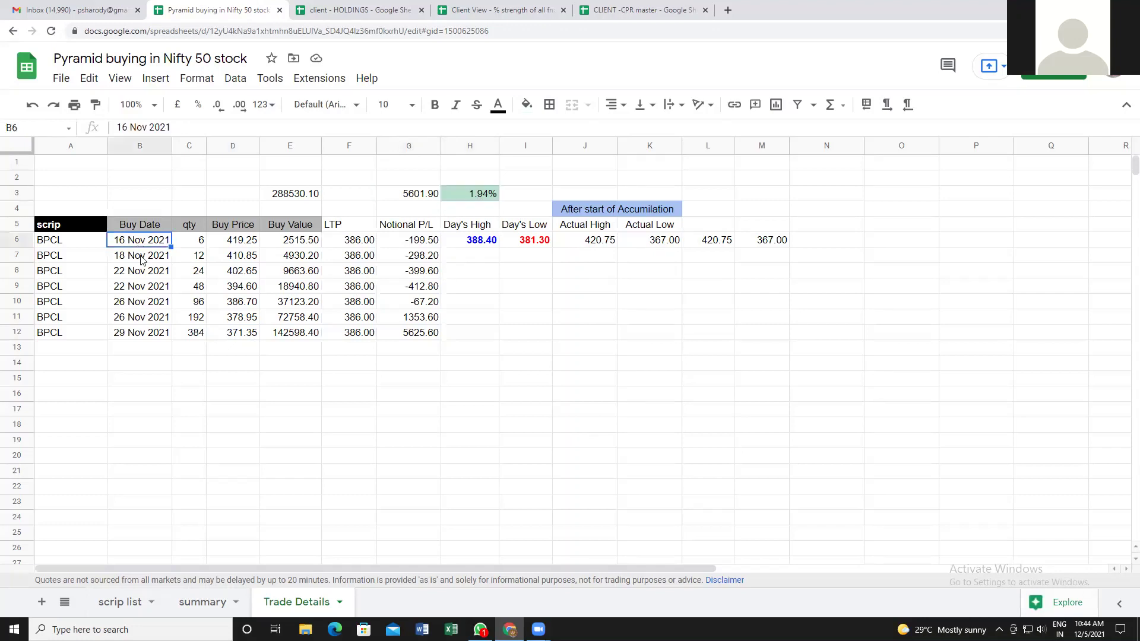
left_click(138, 336)
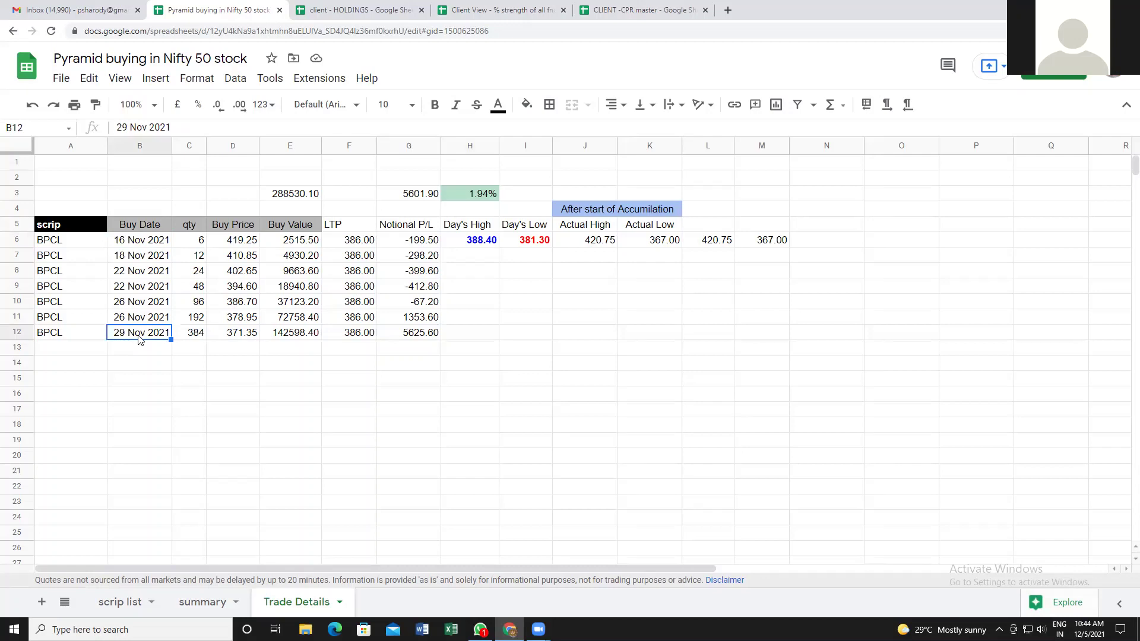
left_click(487, 198)
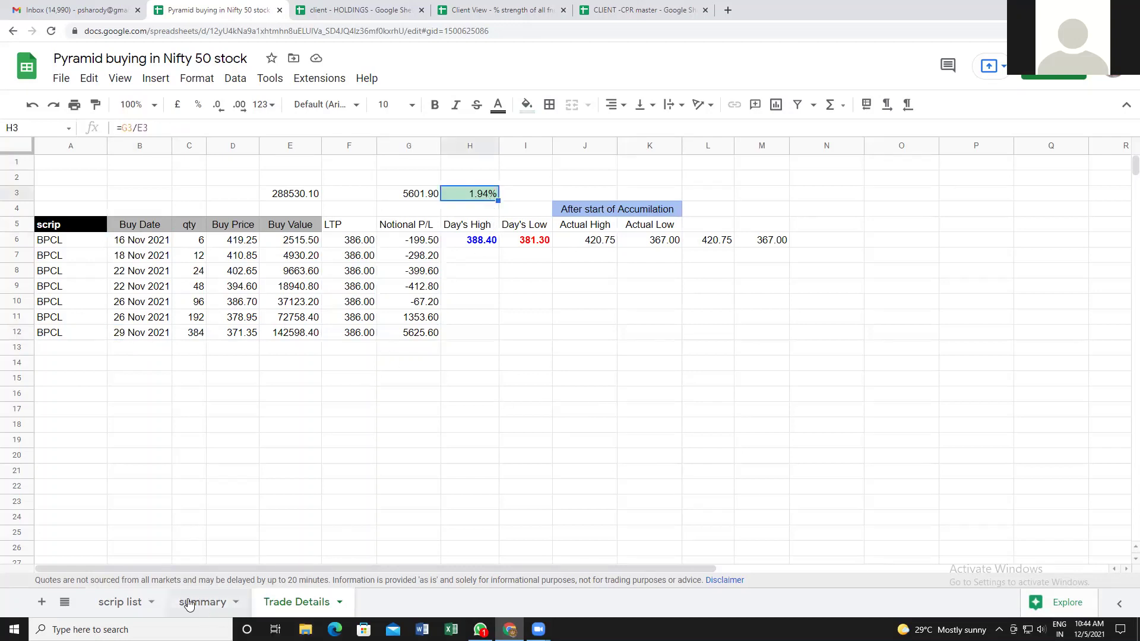
Check BPCL's % strength formula in the scrip list sheet and sort the list by % strength in ascending order.
left_click(133, 604)
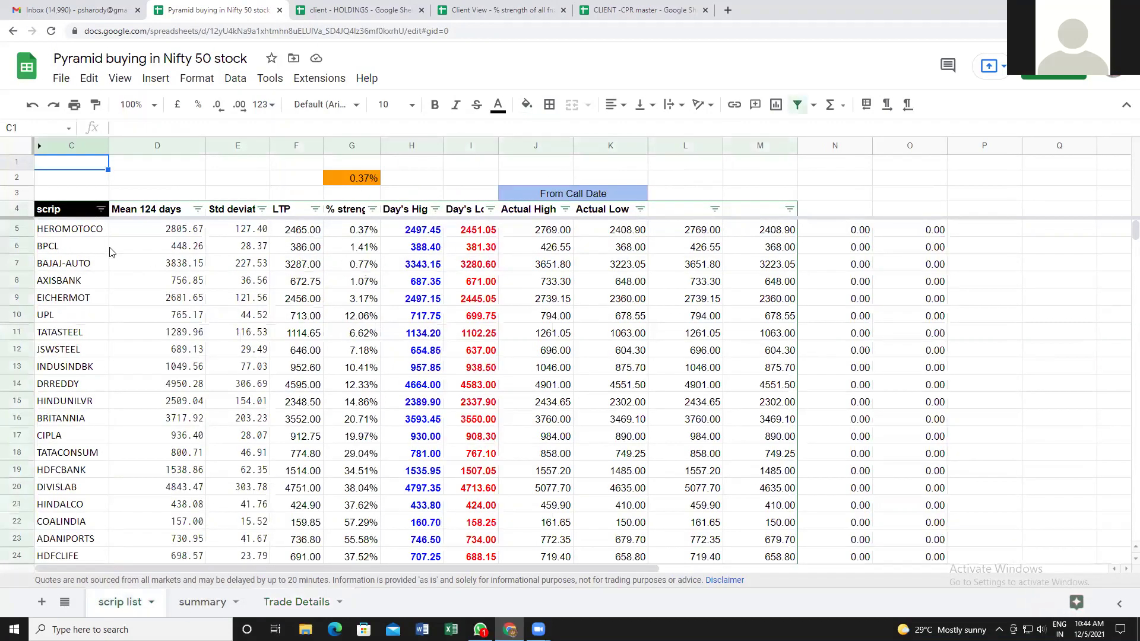
left_click(366, 253)
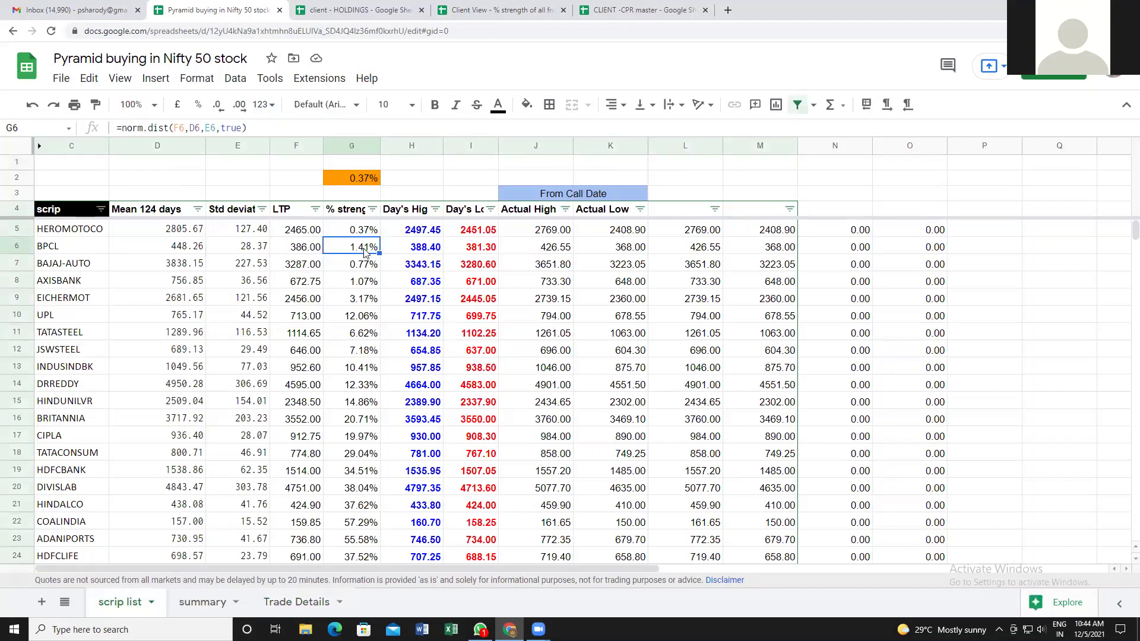
left_click(372, 210)
left_click(229, 237)
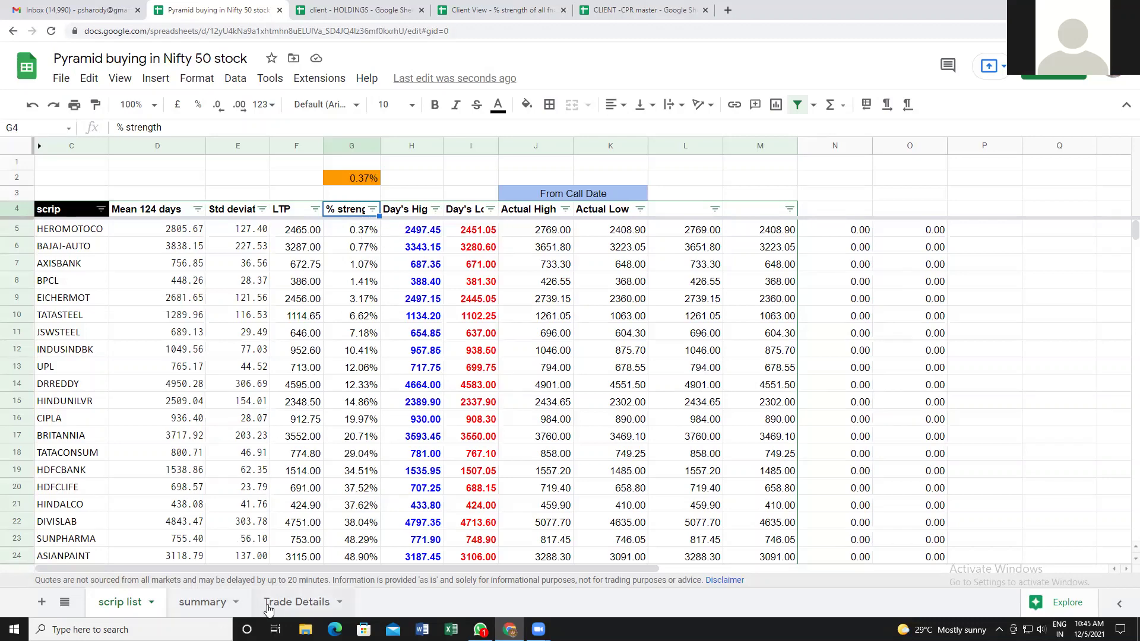
Select HINDALCO as the scrip in cell B26 of the summary sheet.
left_click(205, 603)
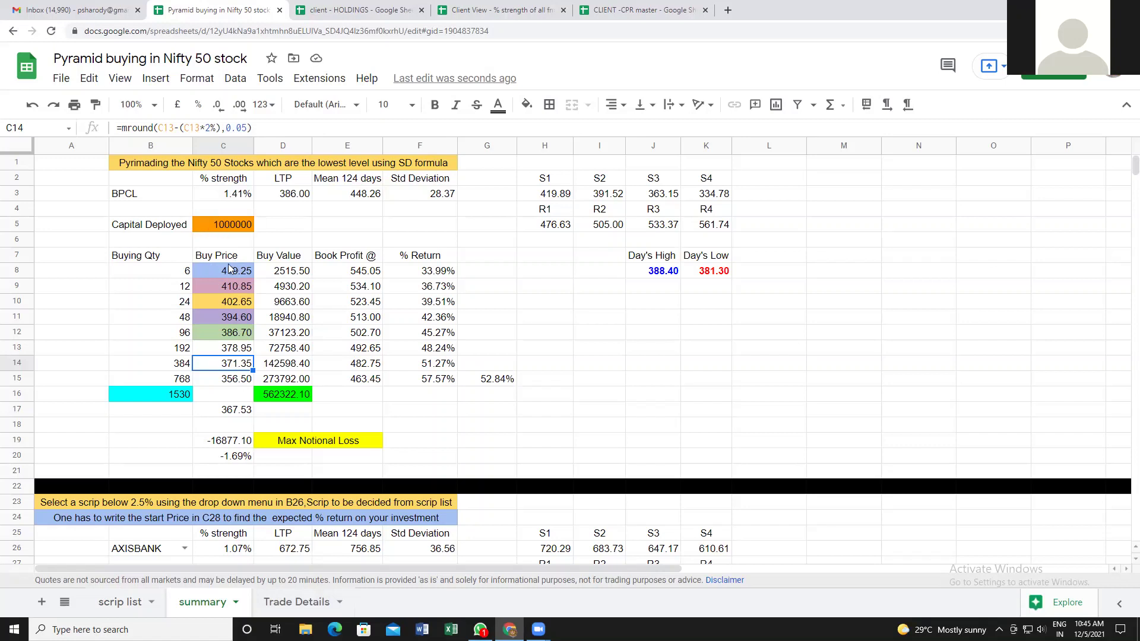
left_click(184, 548)
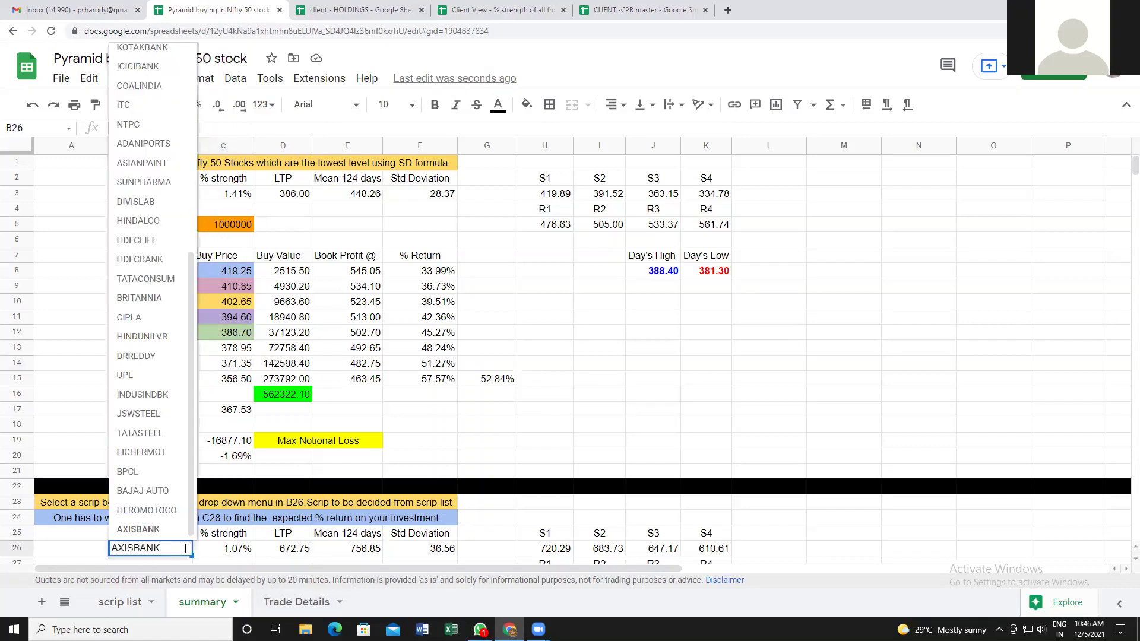
left_click(147, 221)
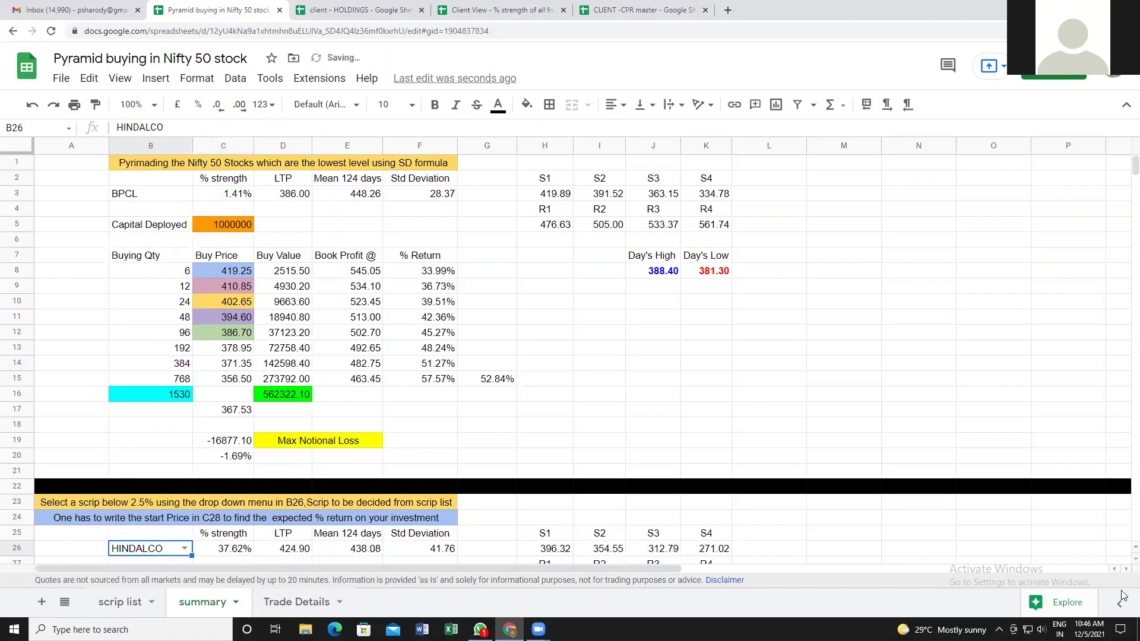
Examine the standard deviation, 124-day mean and S4 support values for HINDALCO in row 26.
scroll(1123, 565, "down", 2)
scroll(271, 284, "down", 4)
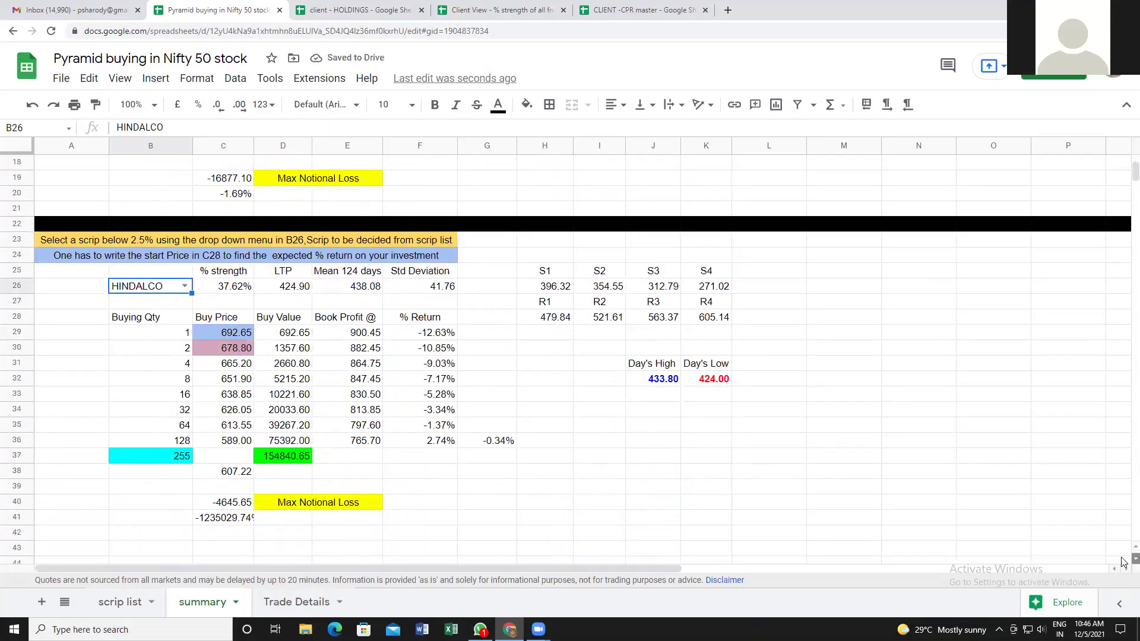
scroll(328, 275, "down", 1)
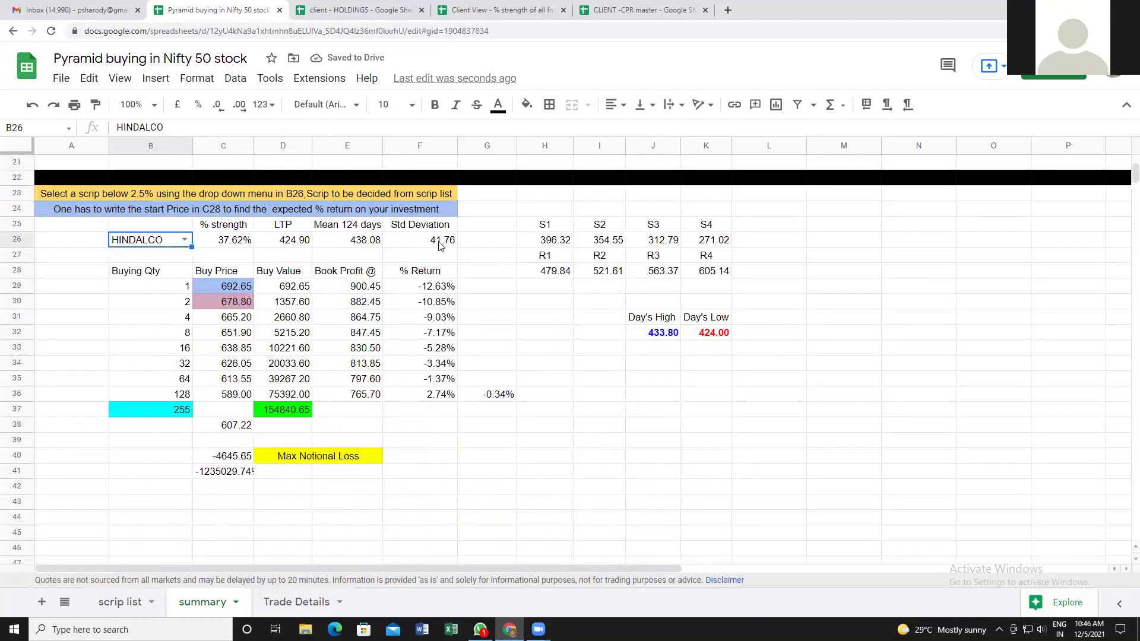
left_click(440, 243)
left_click(355, 245)
left_click(717, 242)
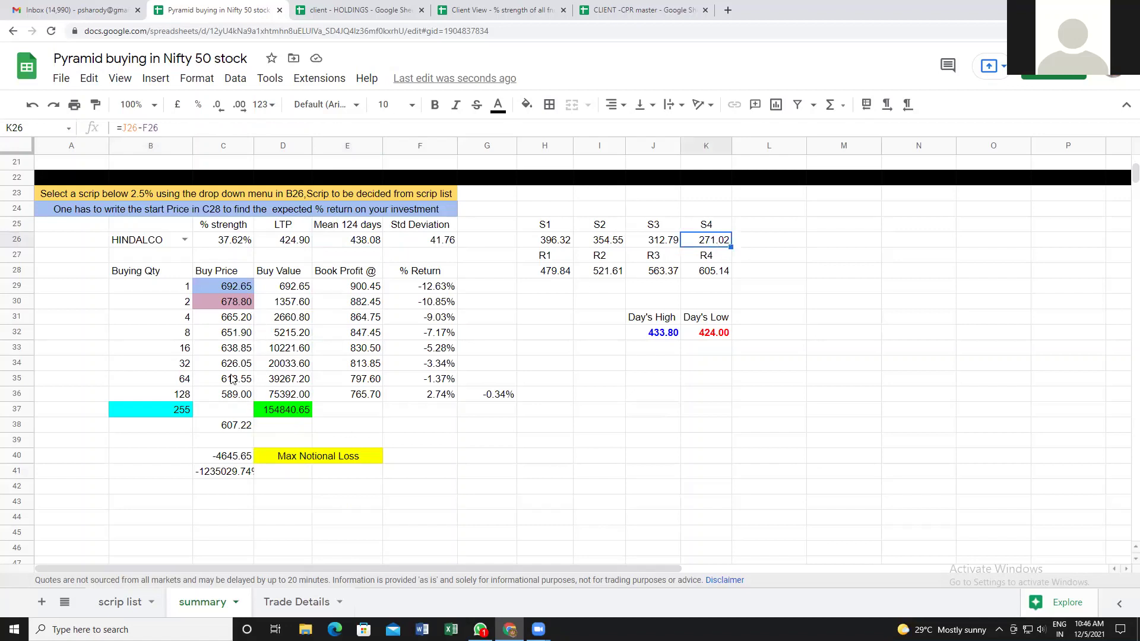
Set HINDALCO's starting buy price in cell C29 to 424.00.
left_click(233, 288)
type("424")
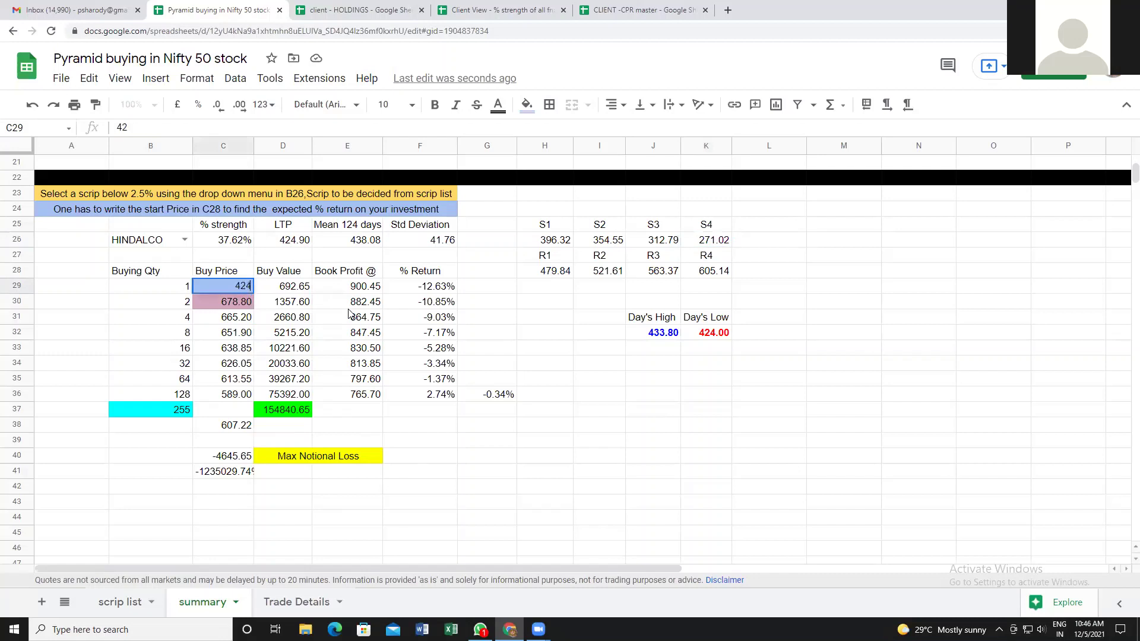
type(".09")
key("BackSpace")
type("00")
key("Return")
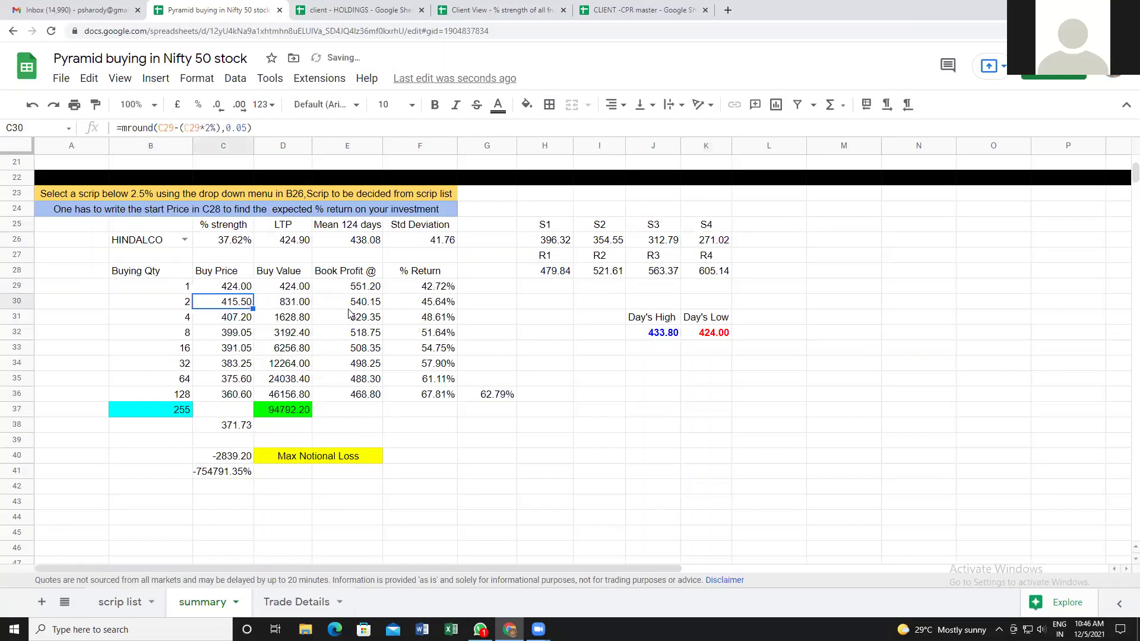
Compare HINDALCO's last buy price with its S4 level and set the starting buying quantity in cell B29 to 4.
left_click(230, 397)
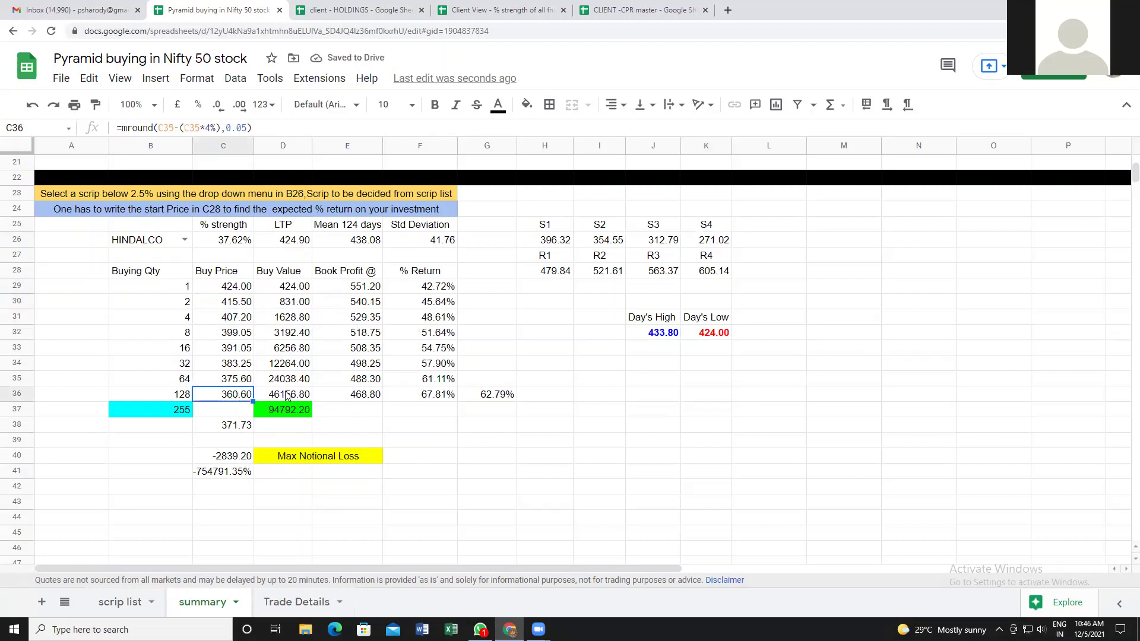
left_click(713, 243)
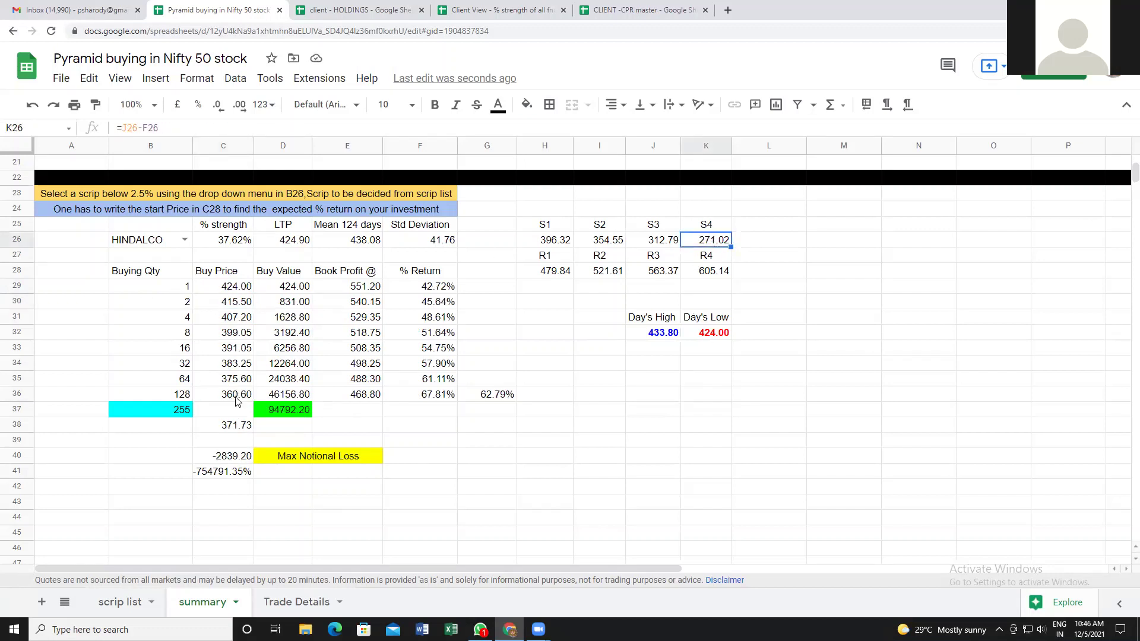
left_click(182, 287)
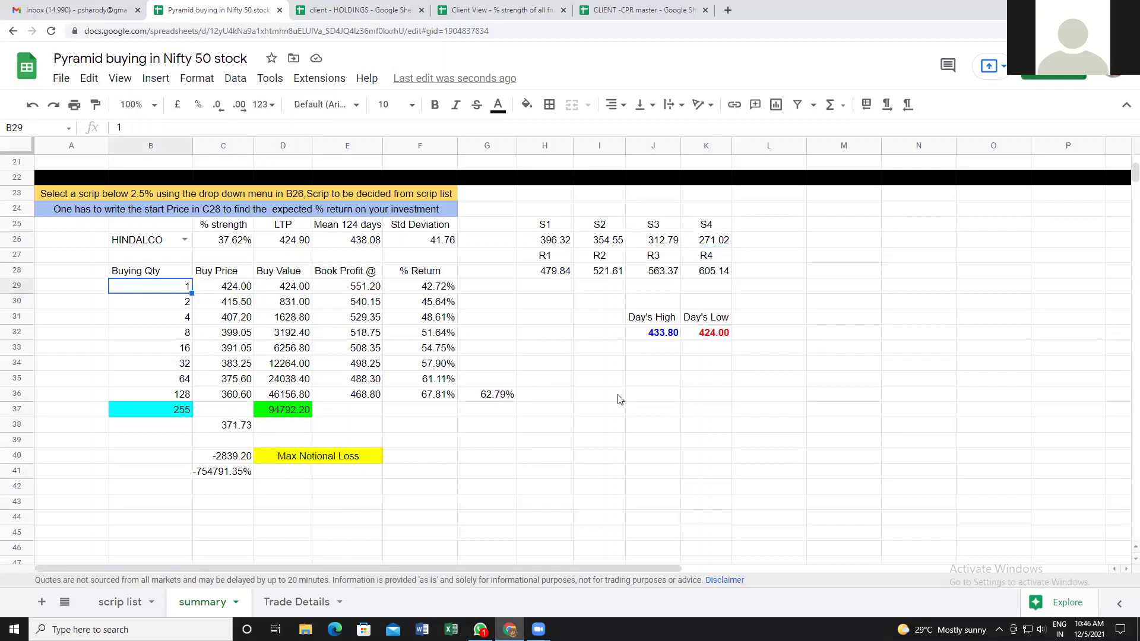
type("4")
key("Return")
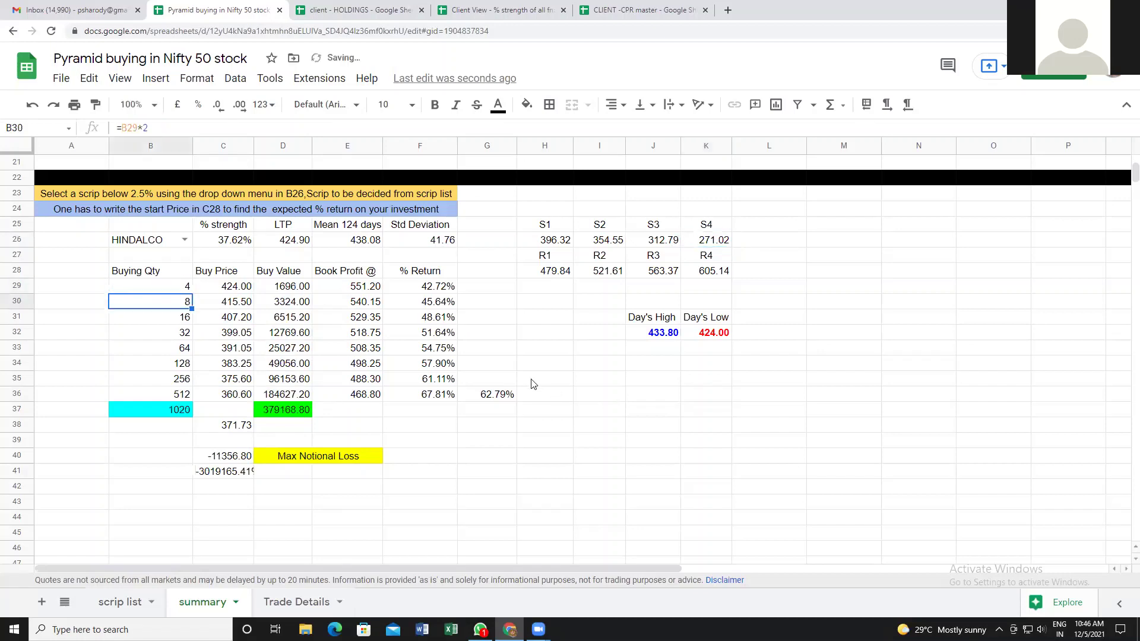
Examine HINDALCO's total buy value, max notional loss and loss percentage formulas, and return to the scrip list sheet.
left_click(288, 416)
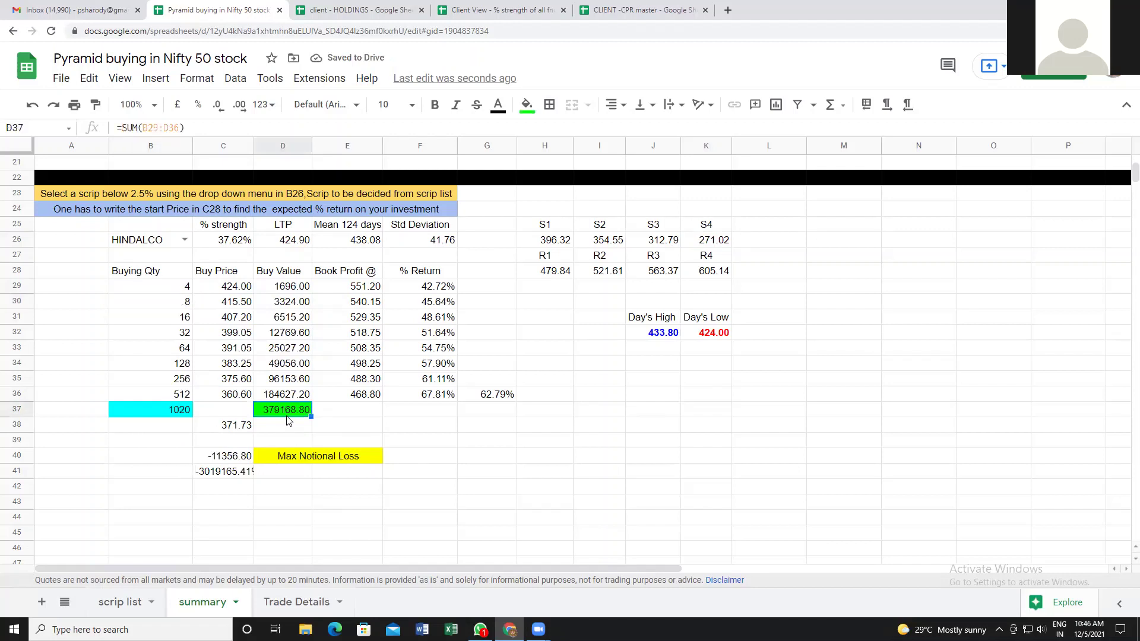
left_click(233, 463)
left_click(243, 482)
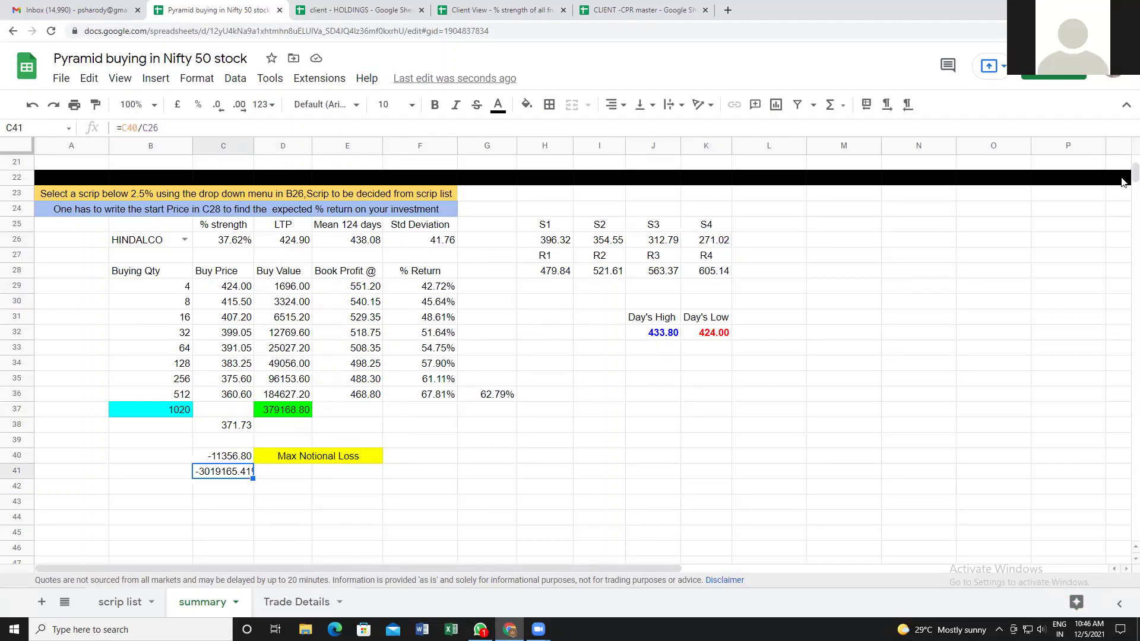
scroll(1122, 181, "up", 7)
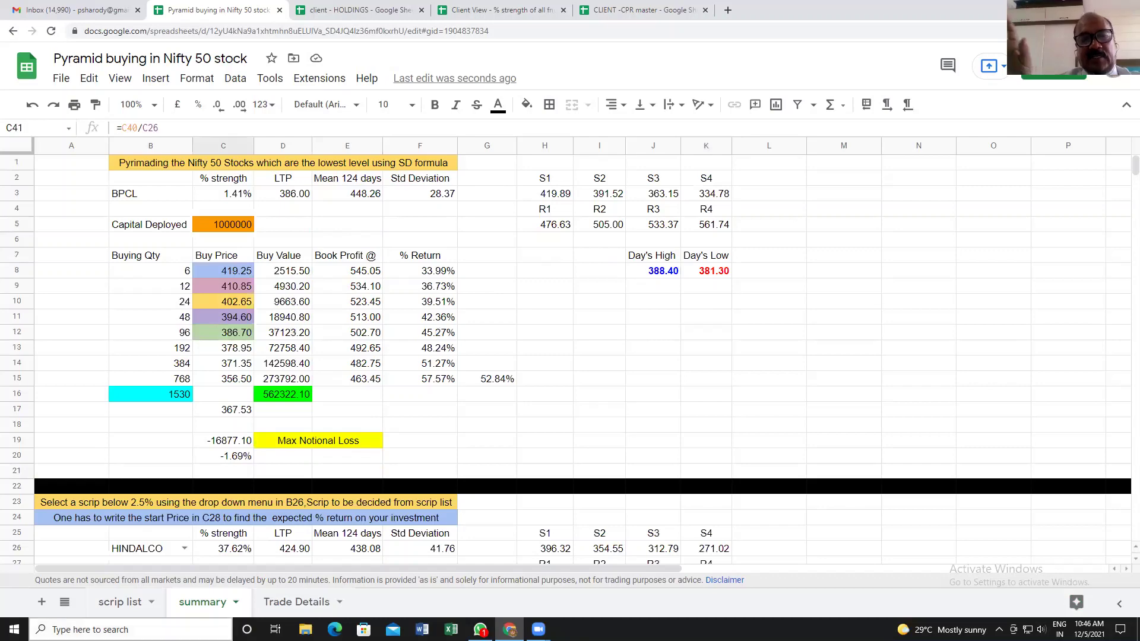
left_click(115, 603)
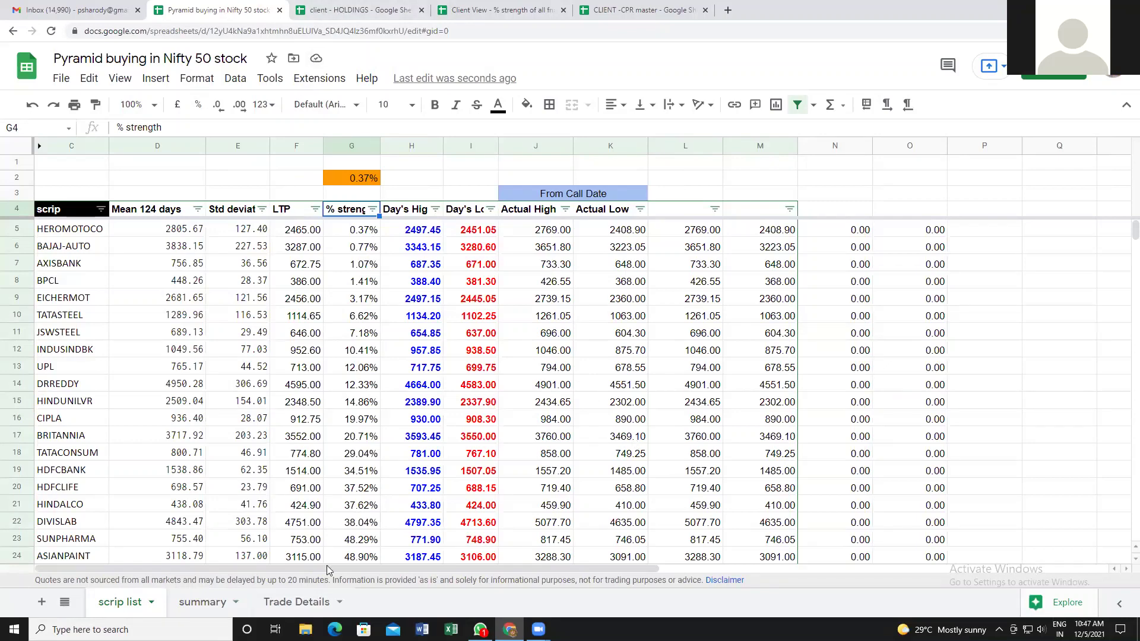
Check BPCL's first buy price in the trade details and examine HEROMOTOCO's % strength formula in the scrip list.
left_click(301, 603)
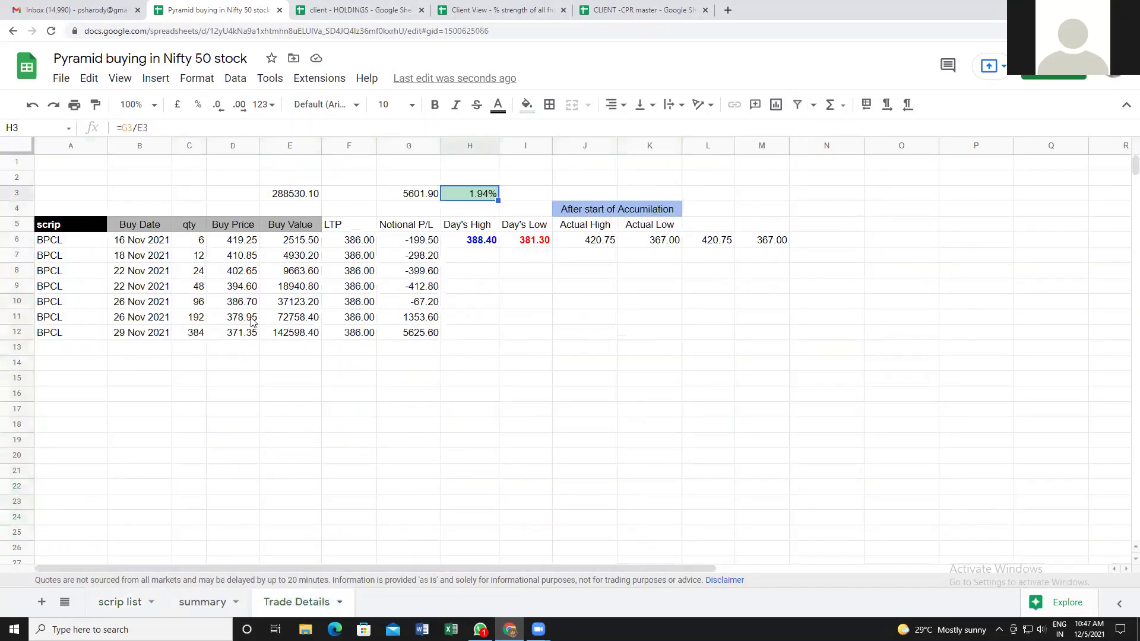
left_click(243, 241)
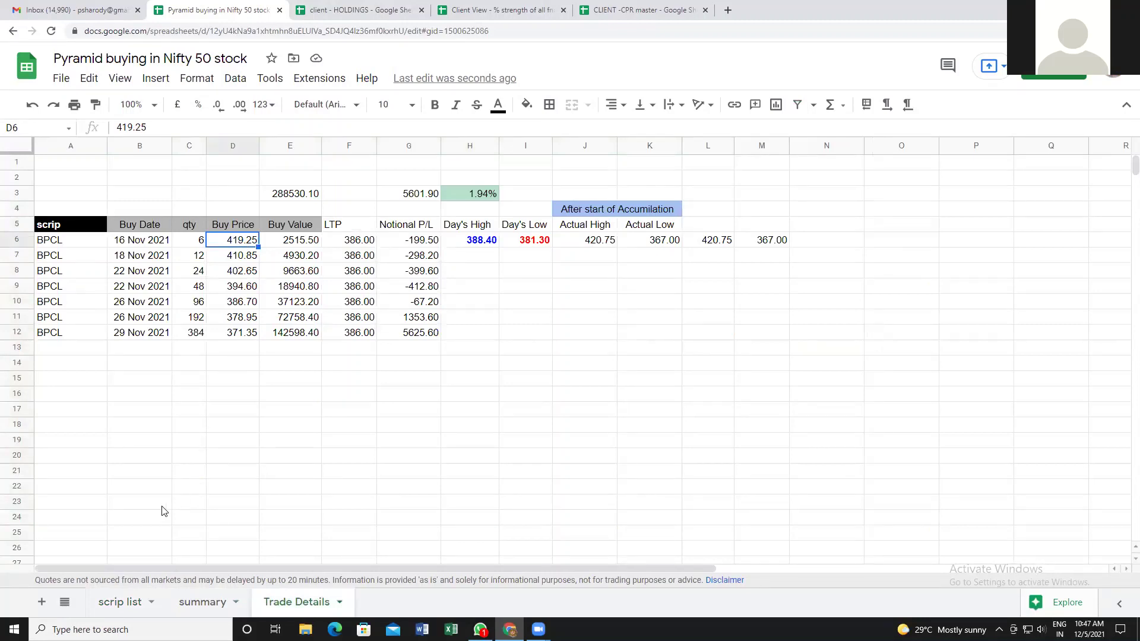
left_click(114, 603)
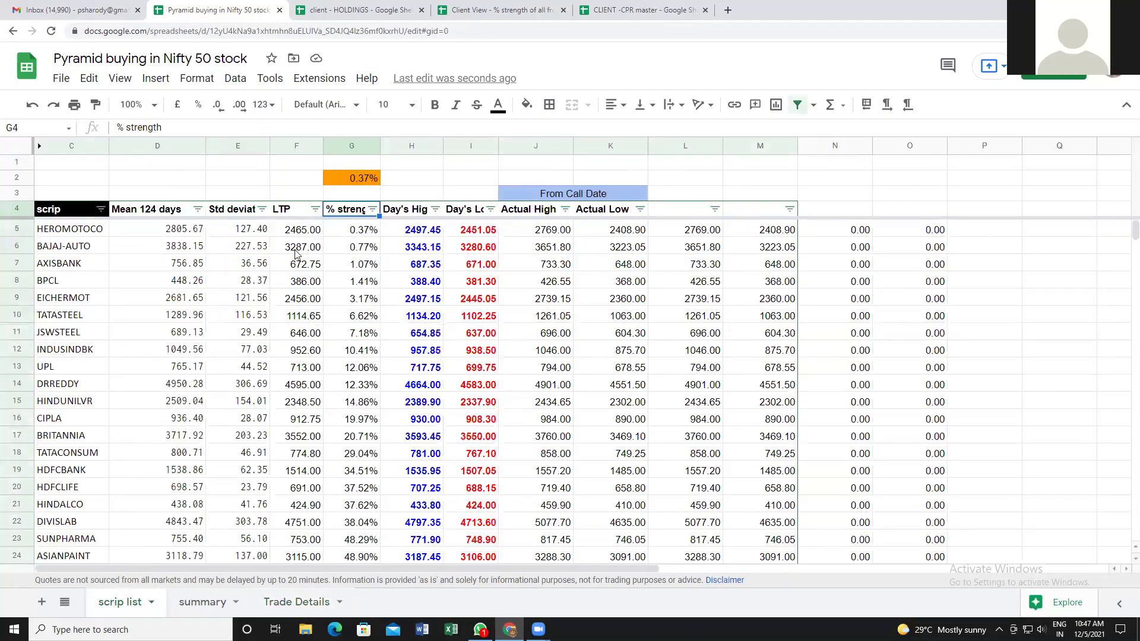
left_click(74, 231)
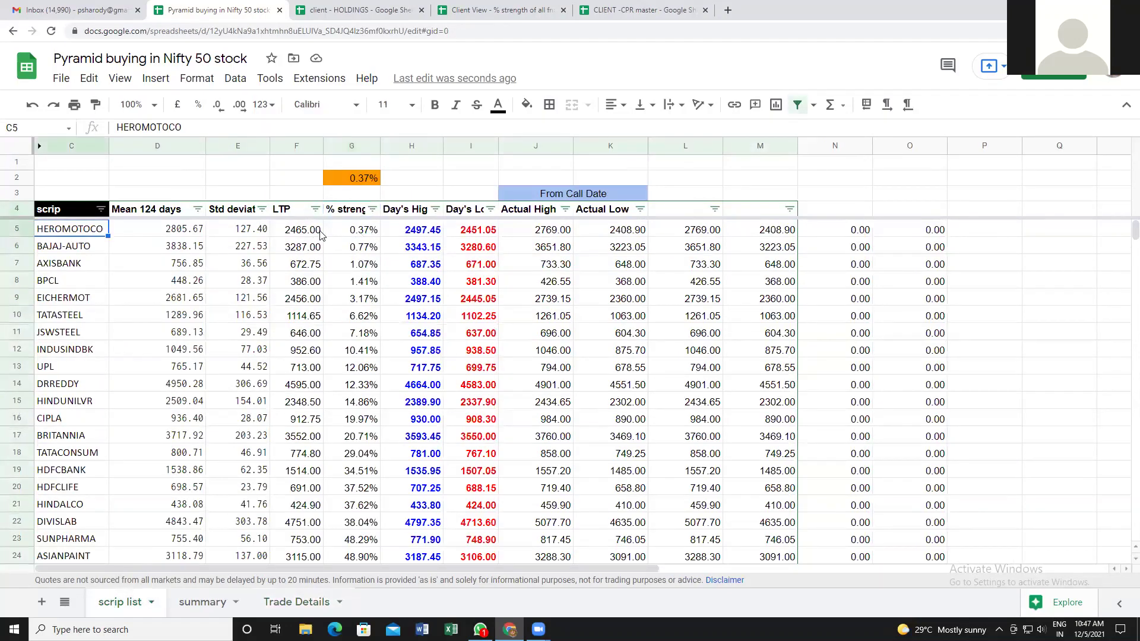
left_click(368, 233)
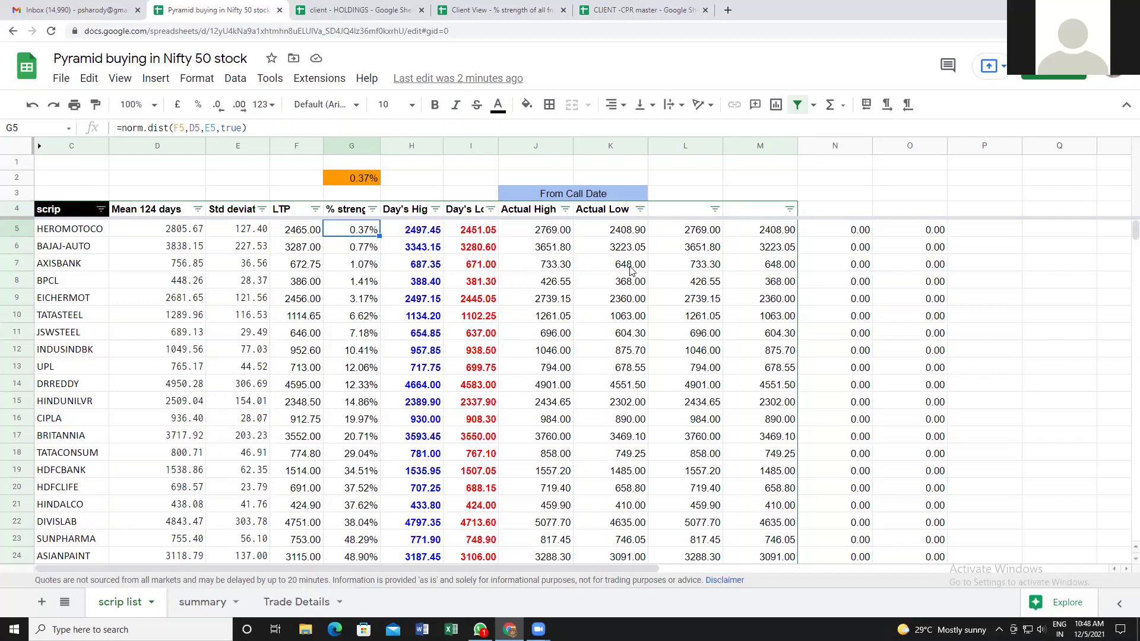
Compare AXISBANK's LTP with its actual low since the call date, and examine HEROMOTOCO's % strength and LTP formulas.
left_click(769, 270)
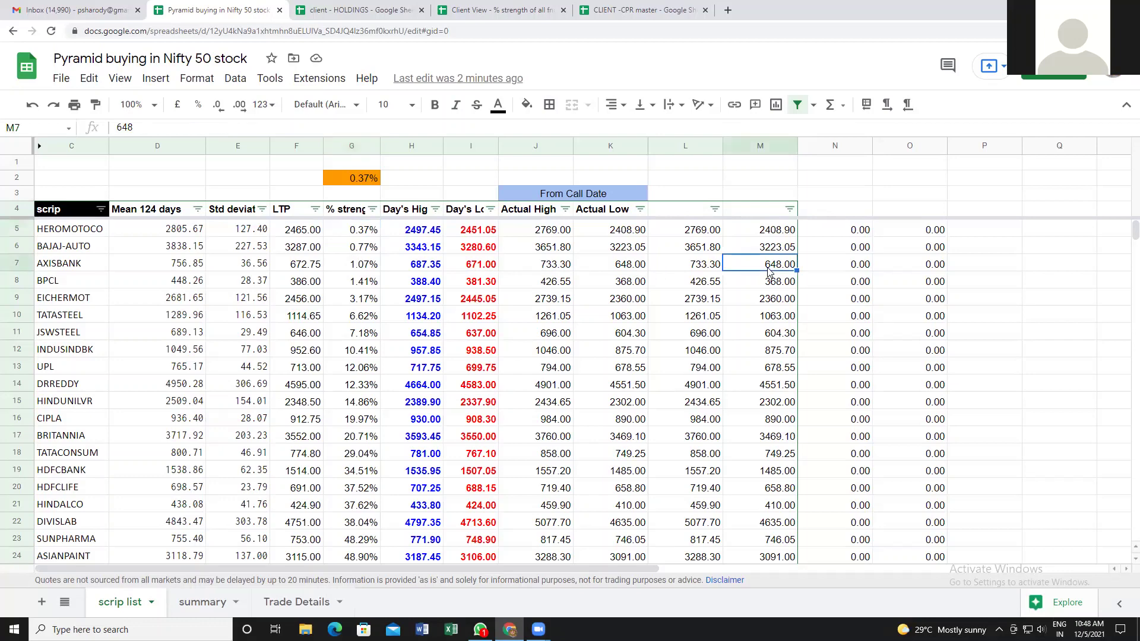
left_click(310, 269)
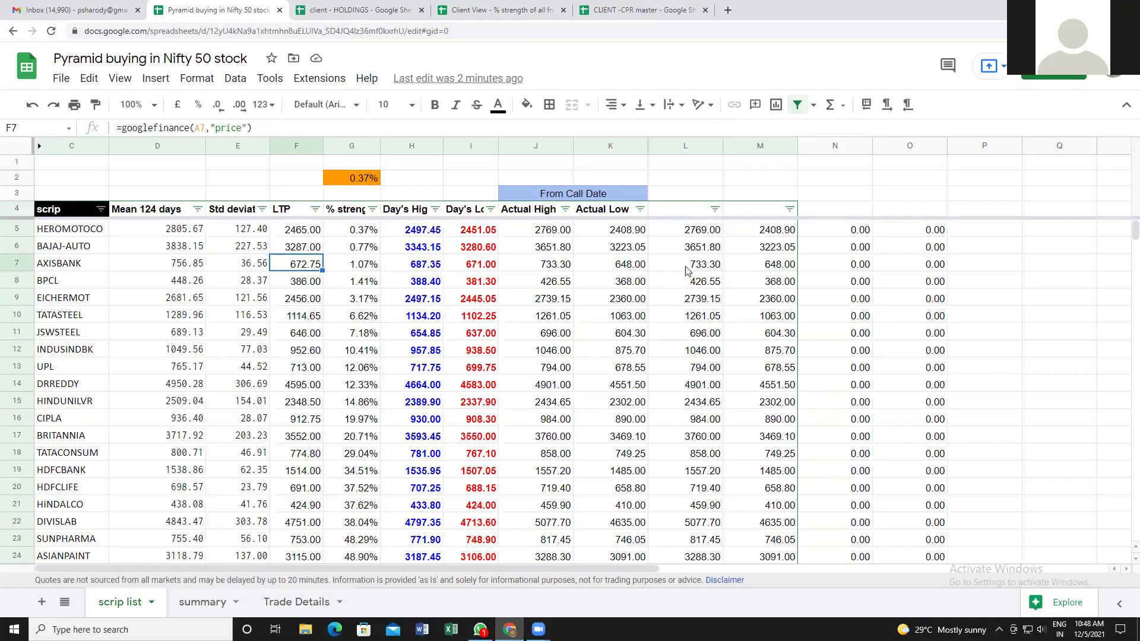
left_click(625, 268)
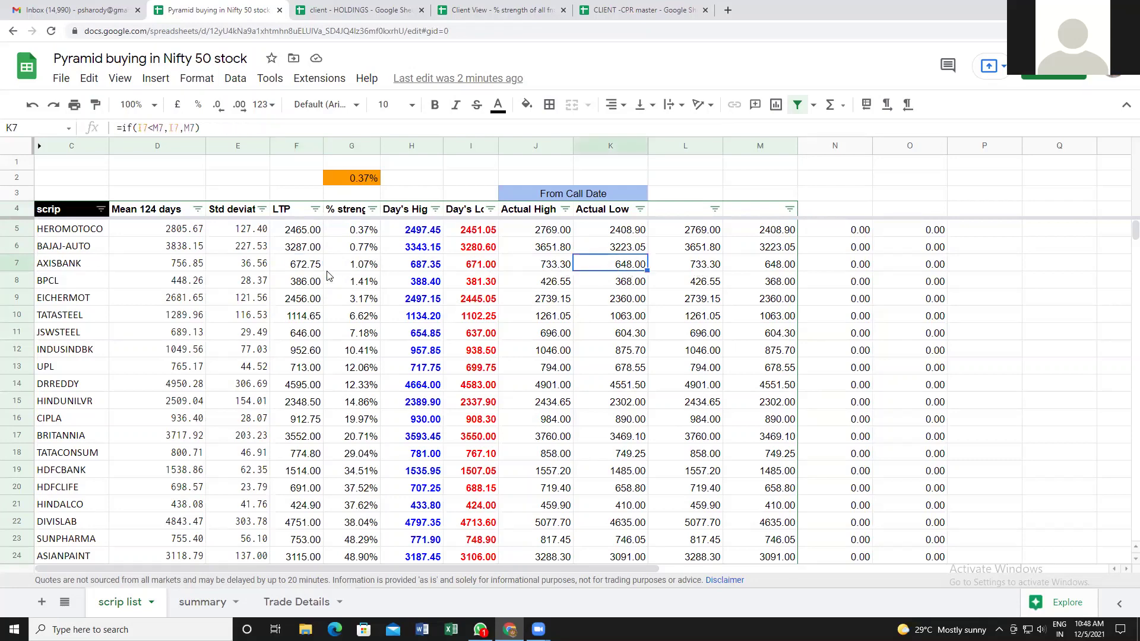
left_click(307, 268)
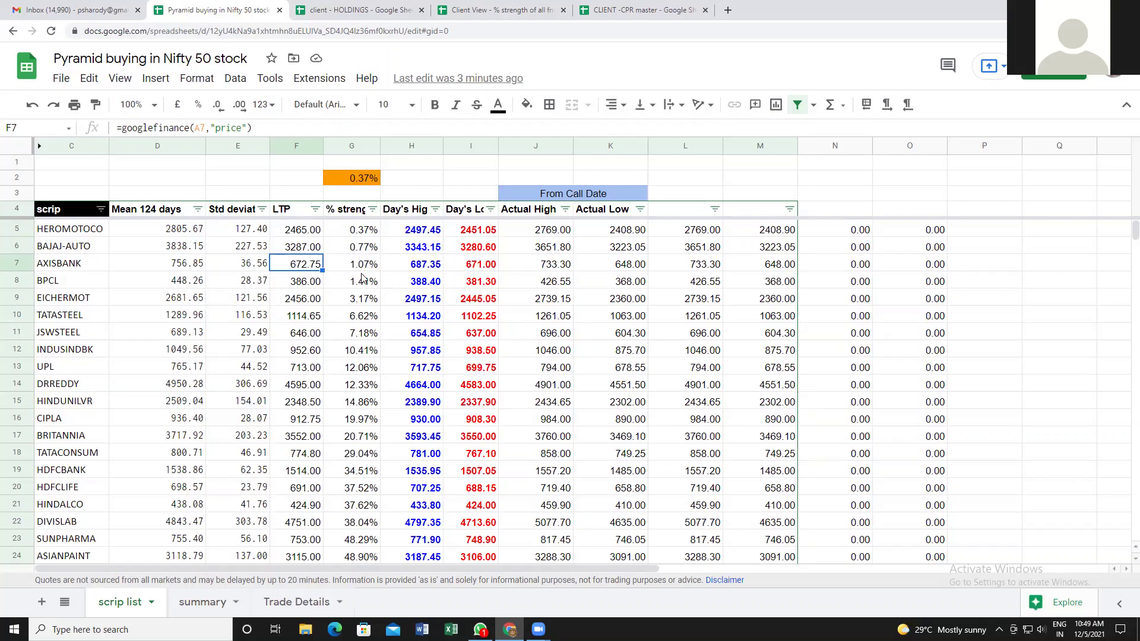
left_click(350, 232)
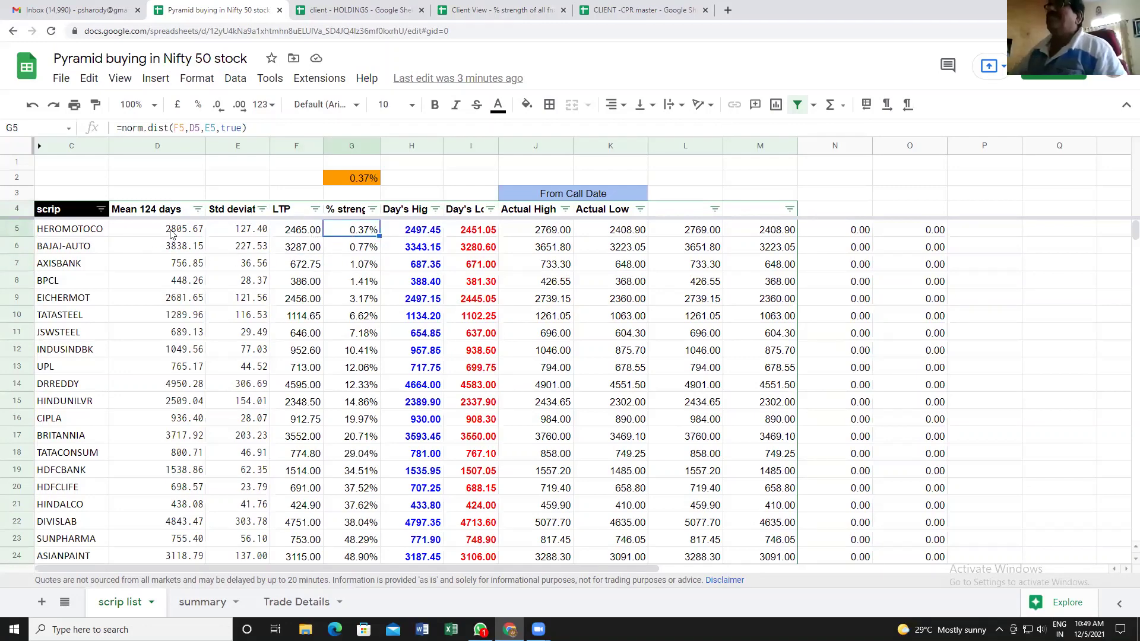
left_click(295, 232)
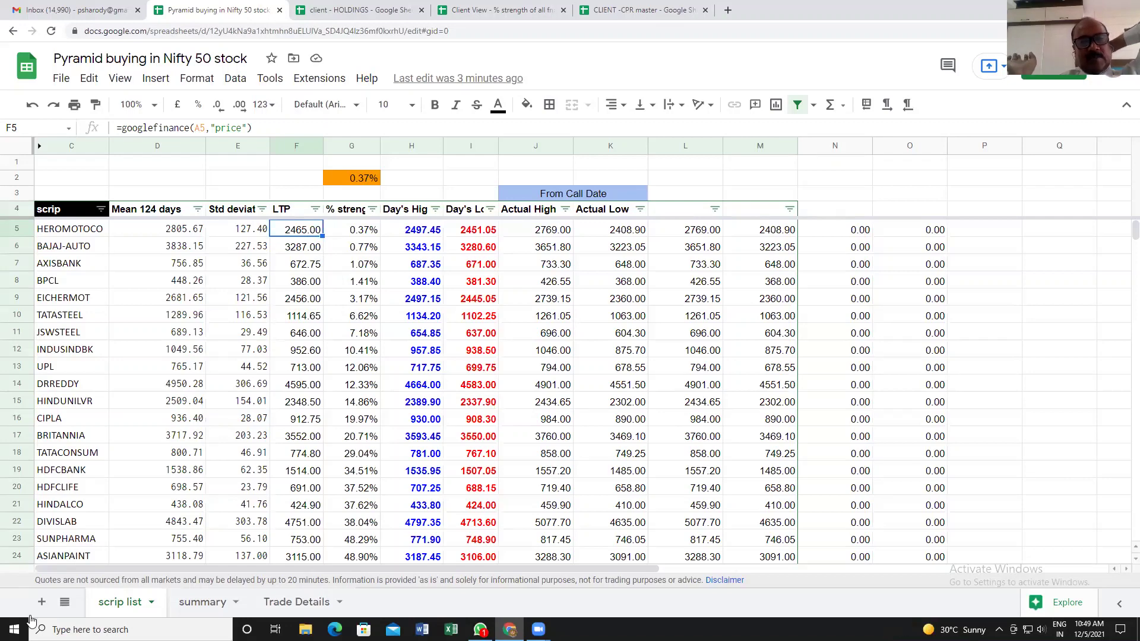
Examine BPCL's 124-day mean lookup in the summary sheet.
left_click(194, 605)
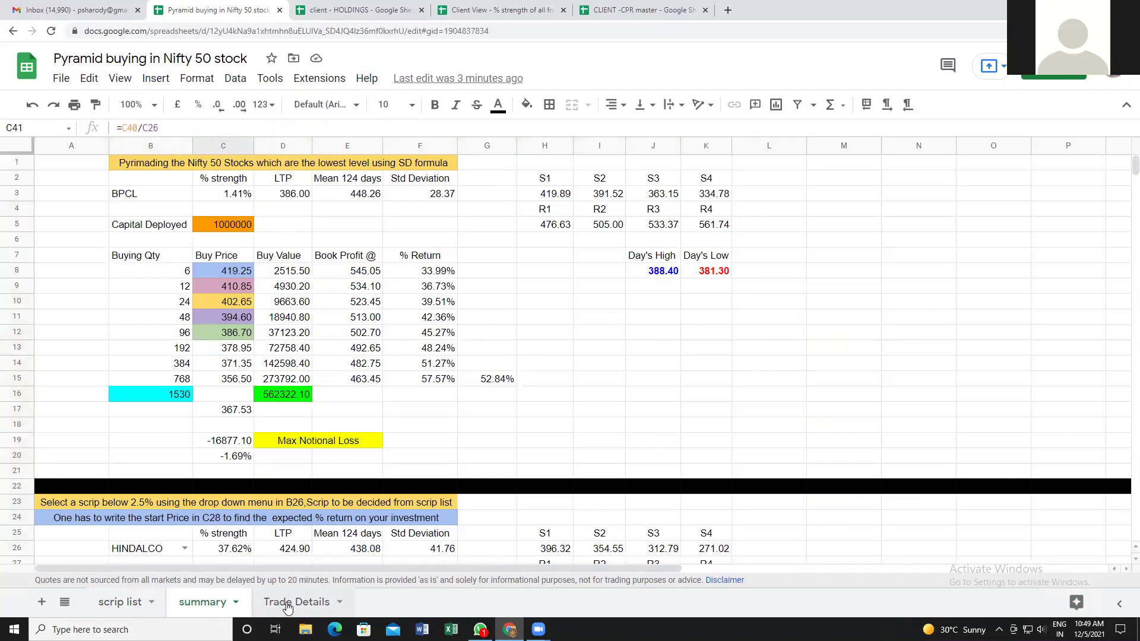
left_click(344, 181)
left_click(351, 197)
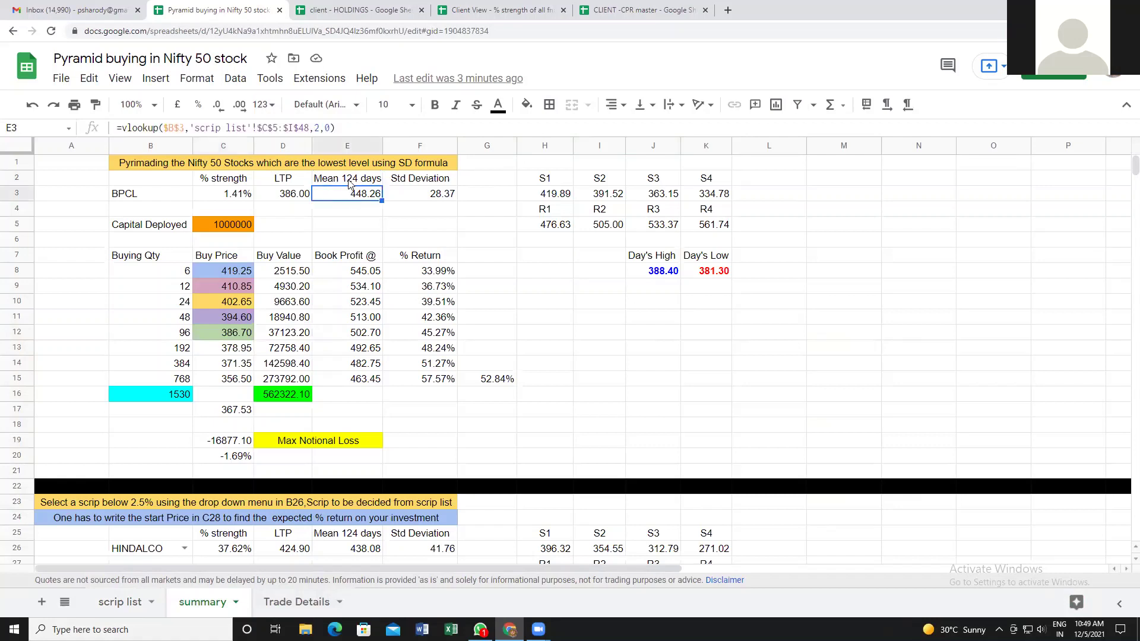
left_click(351, 183)
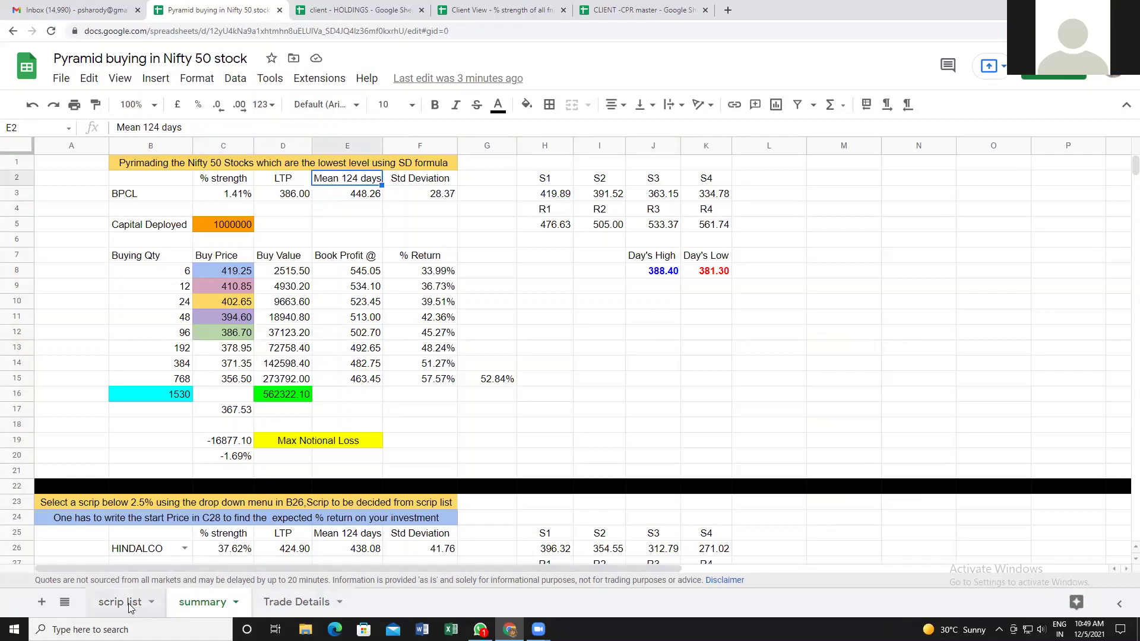
Return to the scrip list and review its mean, standard deviation, LTP, % strength and day's high columns.
left_click(121, 603)
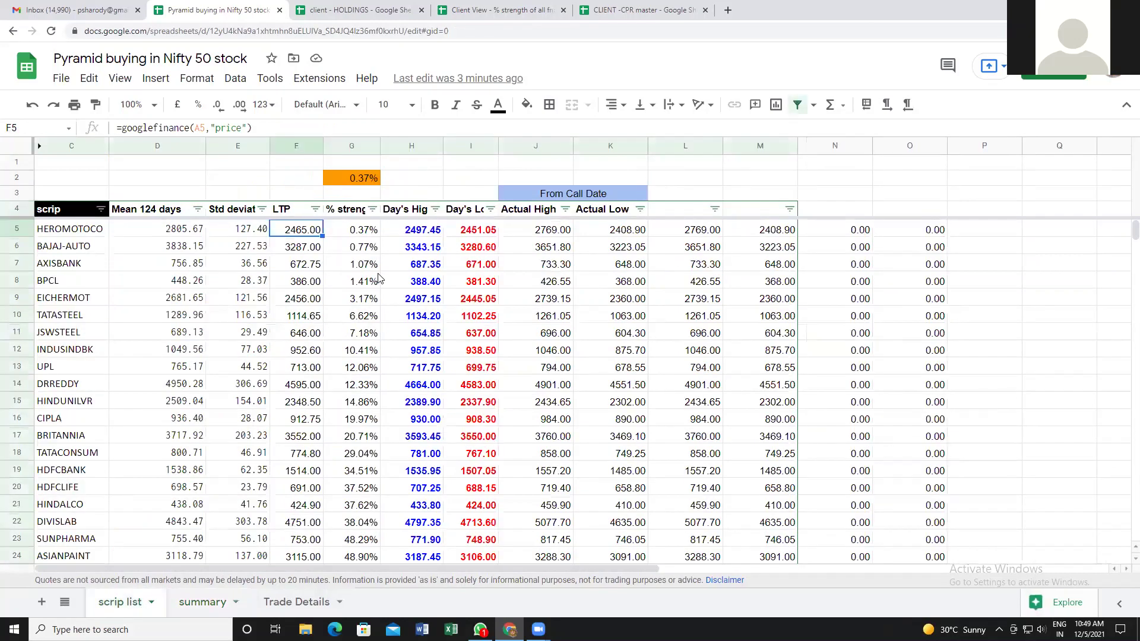
left_click(145, 213)
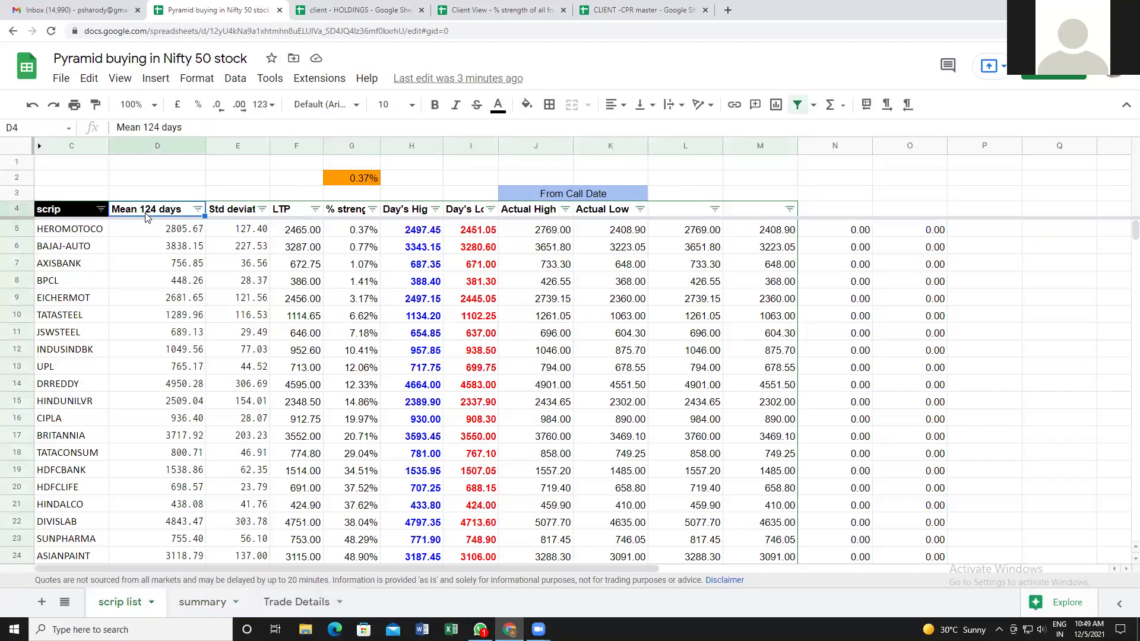
left_click(237, 212)
left_click(319, 215)
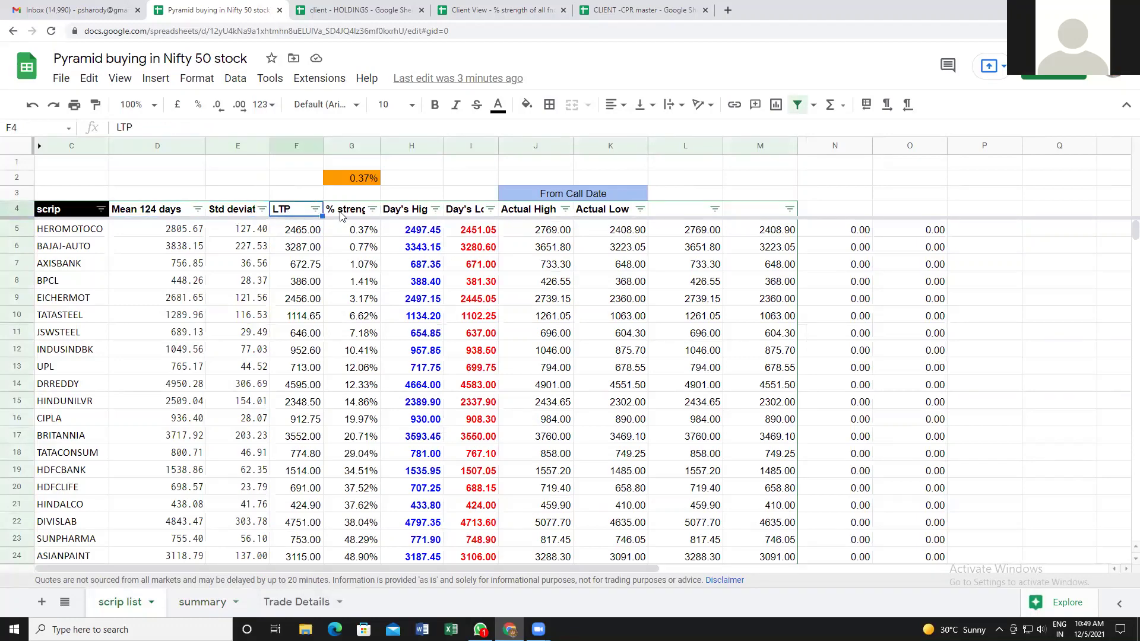
left_click(346, 216)
left_click(408, 214)
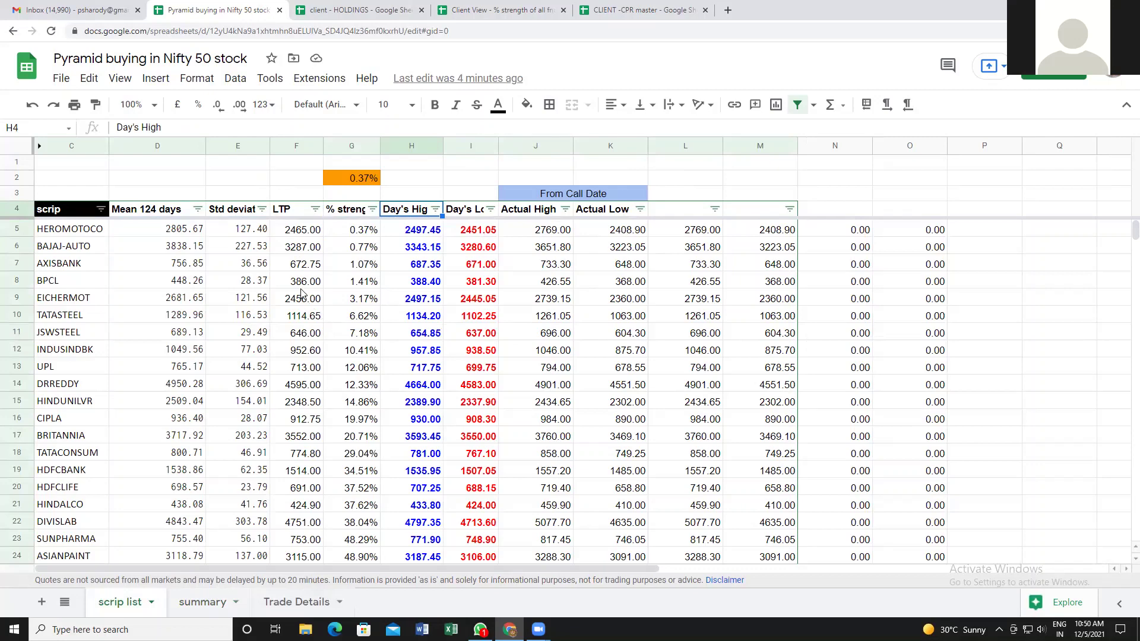
Compare BPCL's LTP with its actual low since the call date in row 8.
left_click(628, 286)
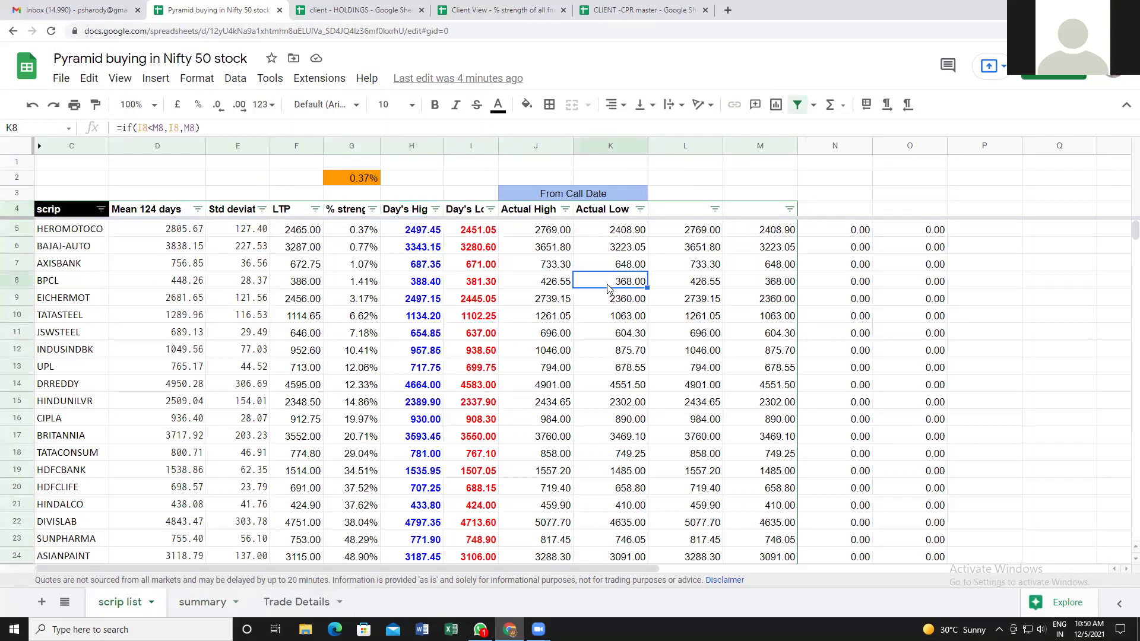
left_click(302, 288)
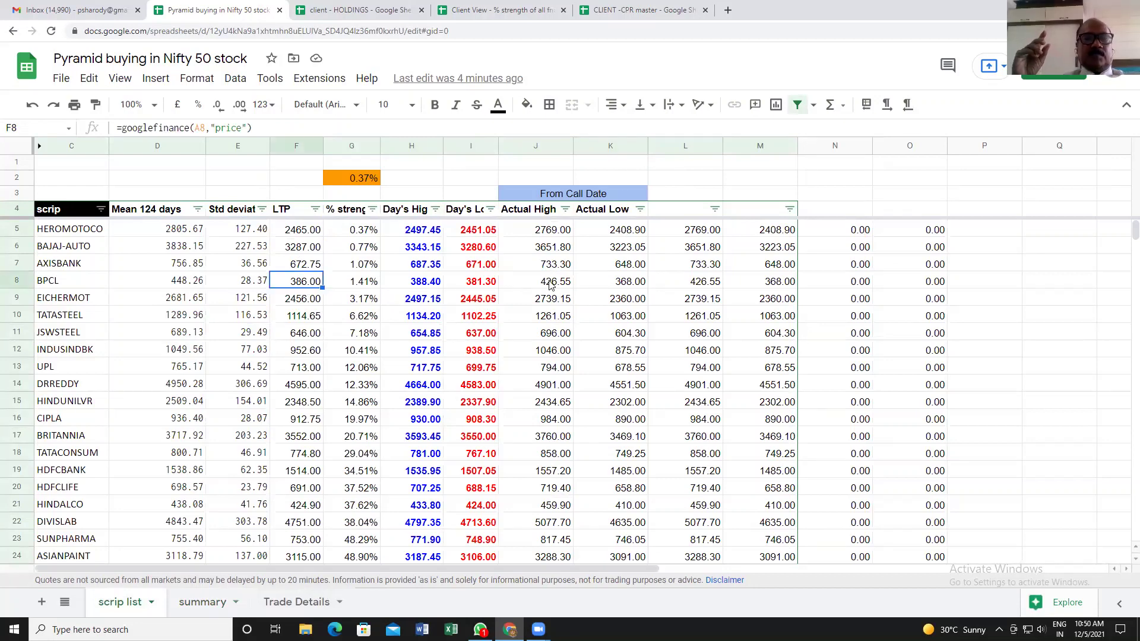
left_click(626, 286)
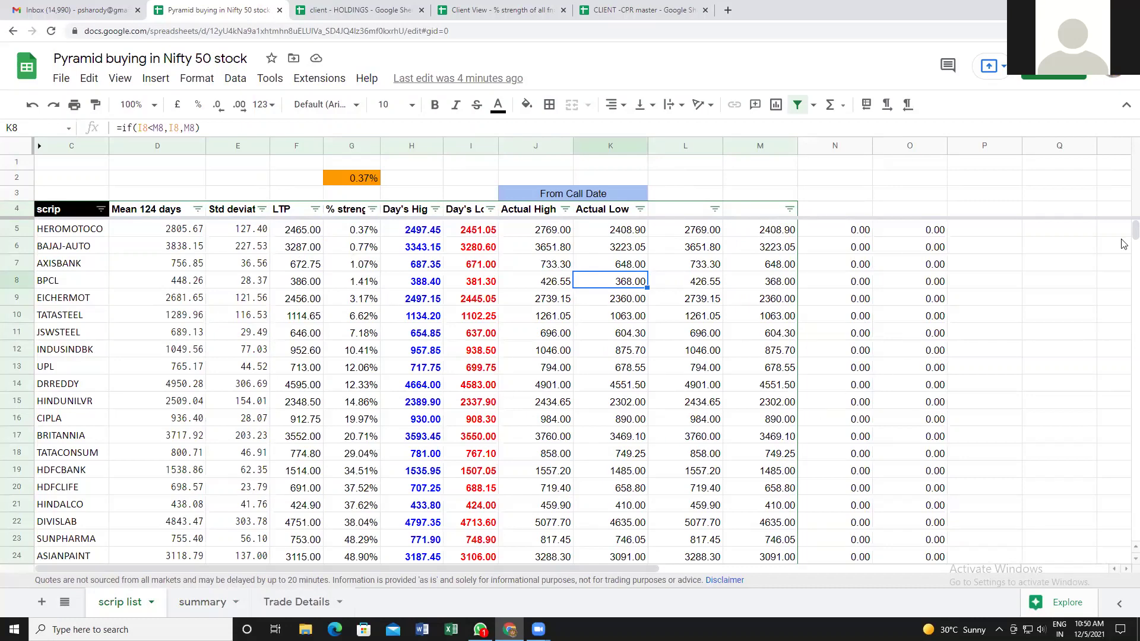
Examine the % strength, actual high and LTP formulas for POWERGRID in the last row of the scrip list.
scroll(1123, 243, "down", 12)
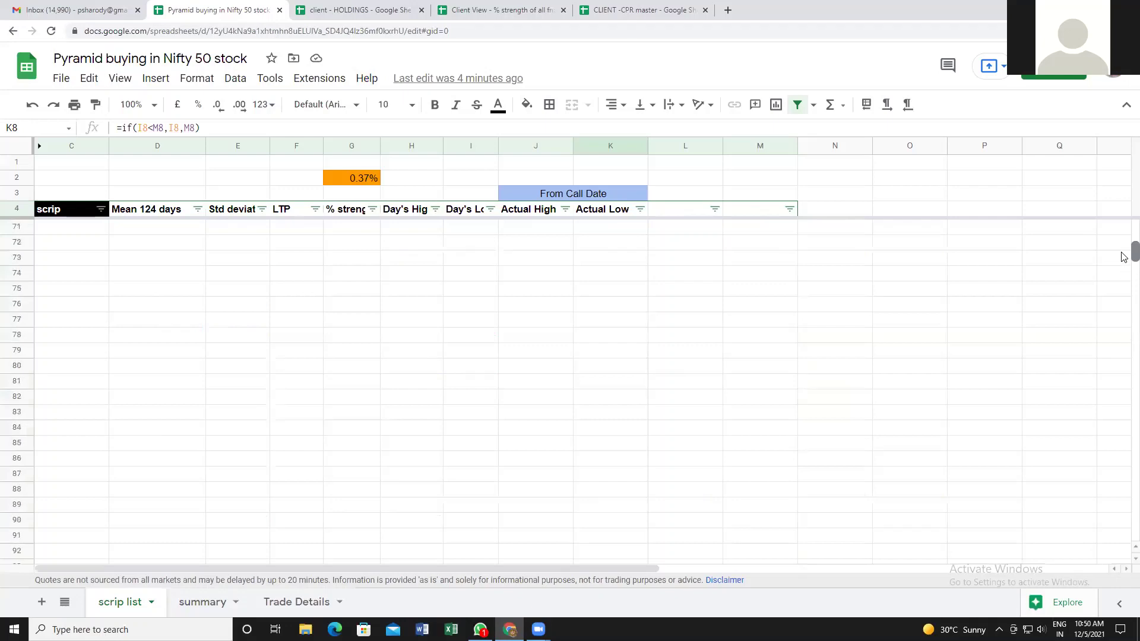
scroll(1123, 250, "up", 4)
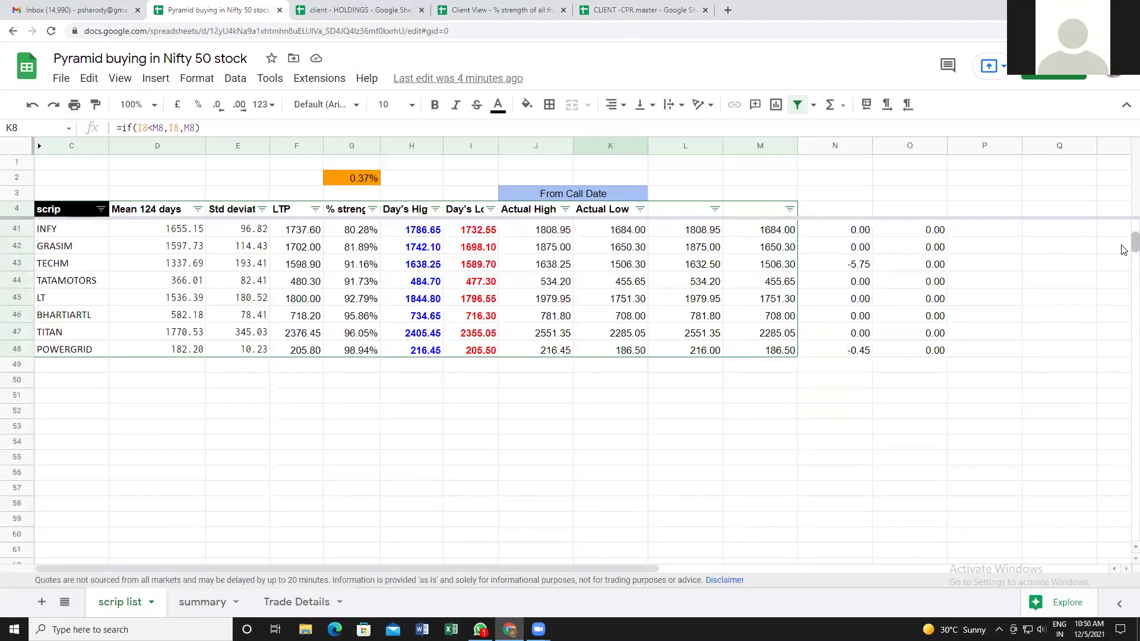
left_click(355, 351)
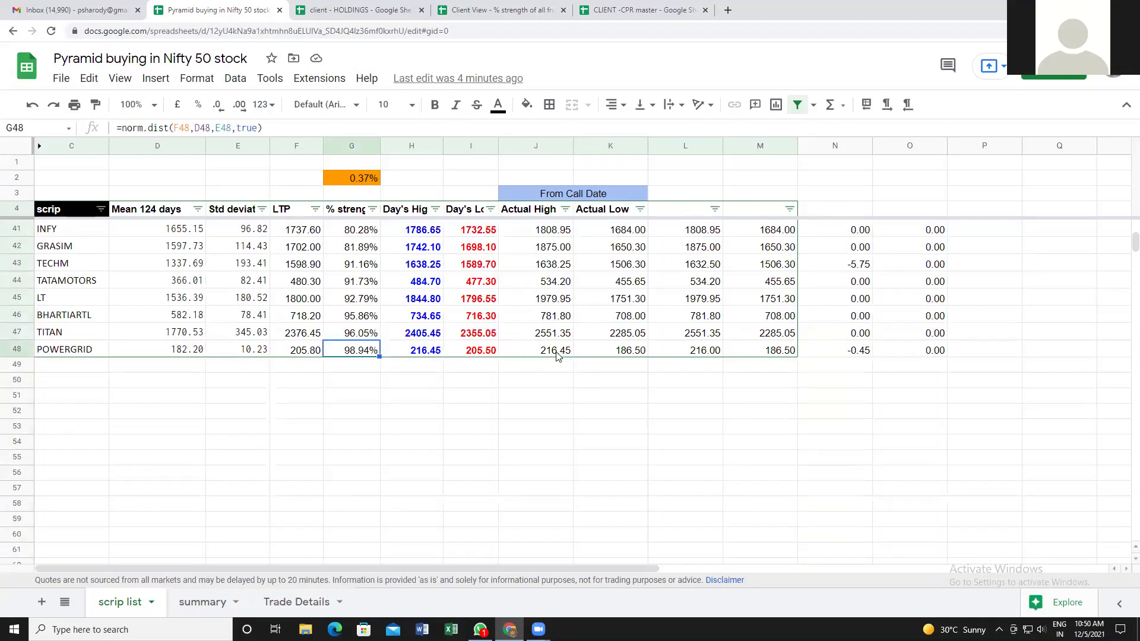
left_click(557, 351)
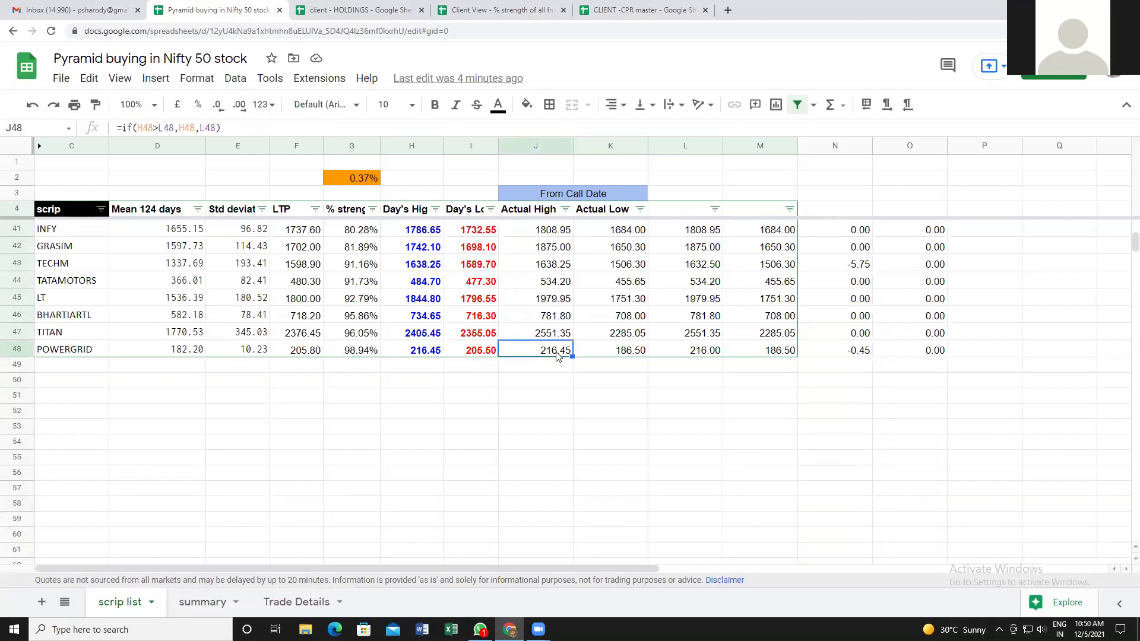
left_click(297, 352)
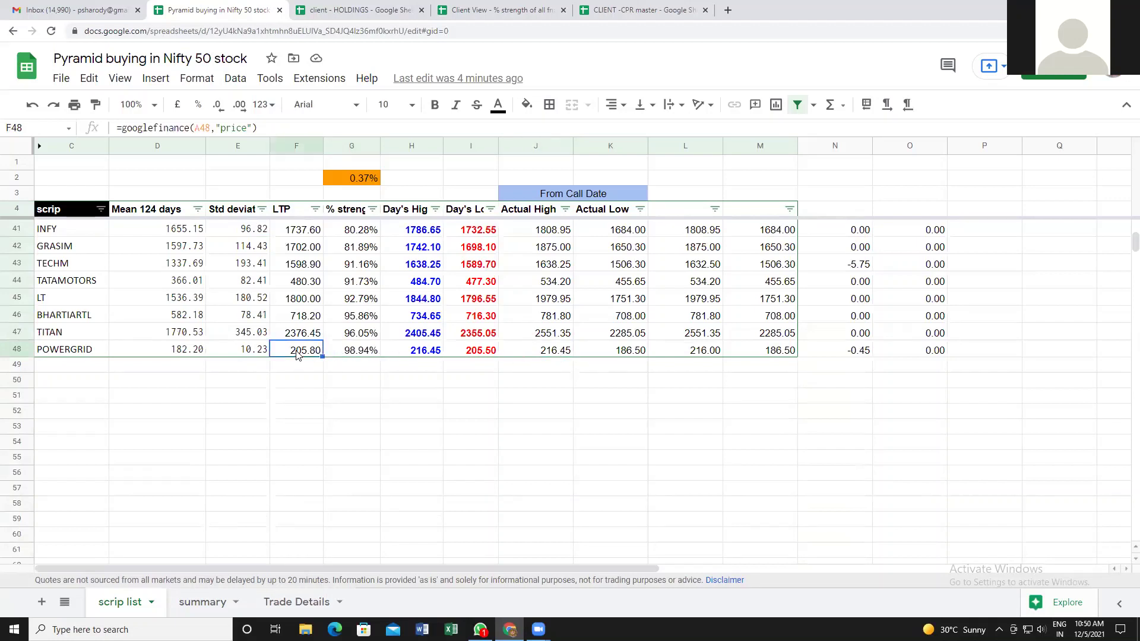
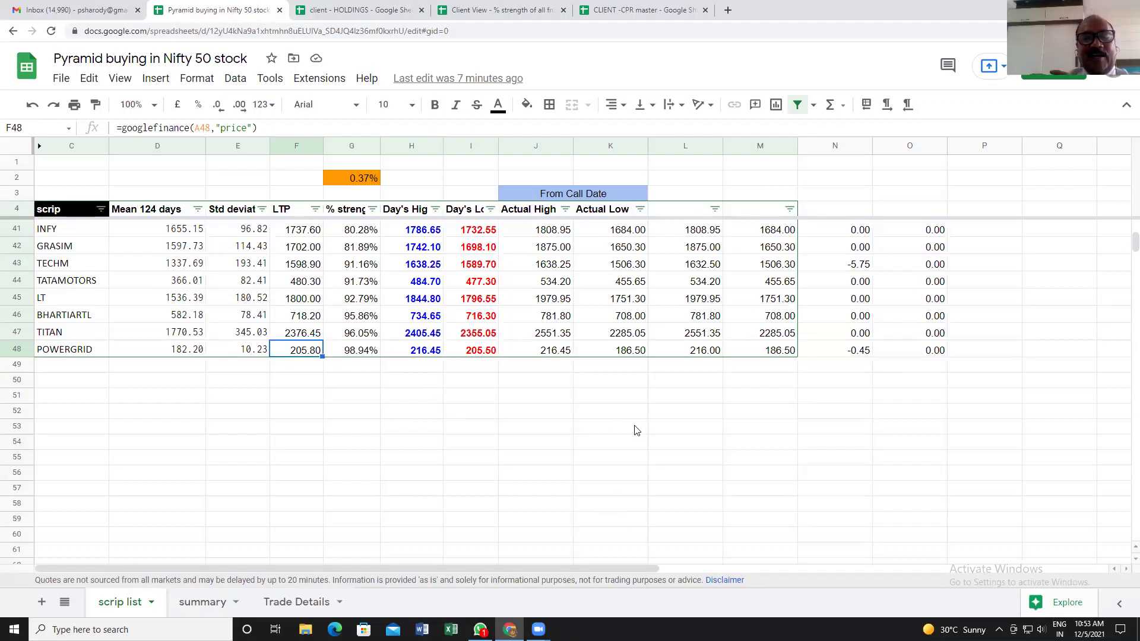
Switch to the Client View % strength spreadsheet and set the stock filter in J6 to ABBOTINDIA, followed by APLLTD.
left_click(346, 8)
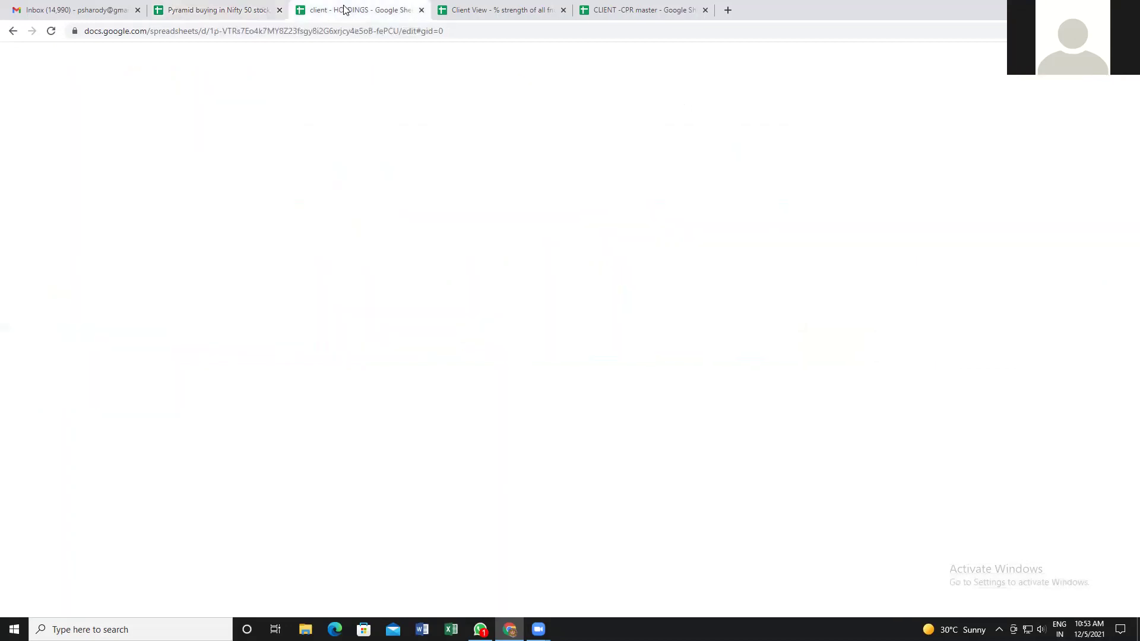
left_click(459, 10)
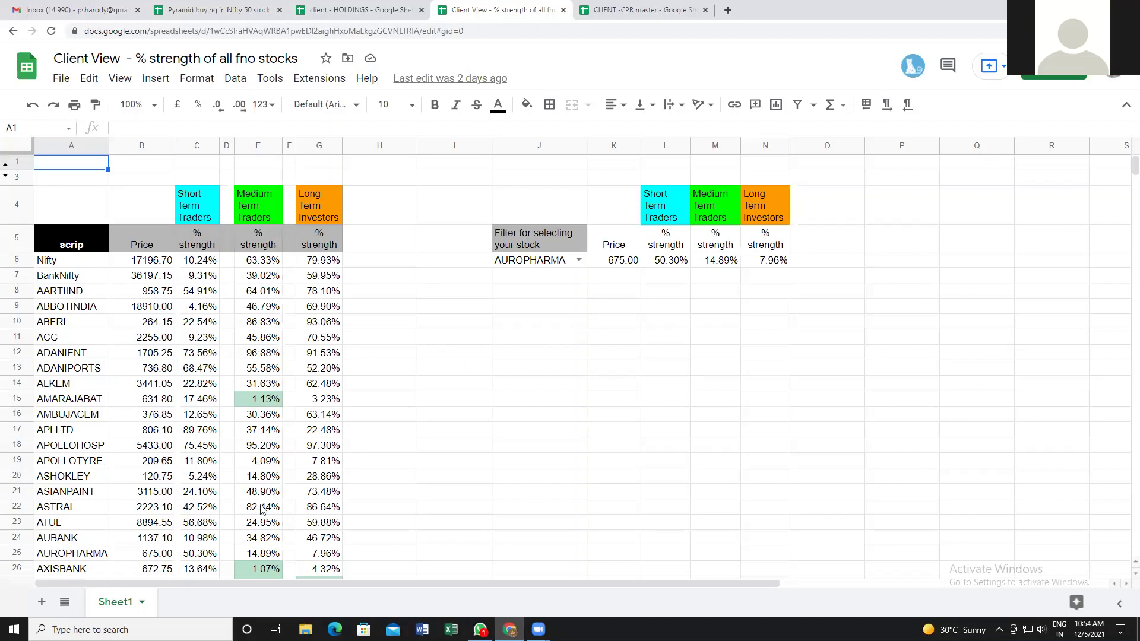
left_click(578, 262)
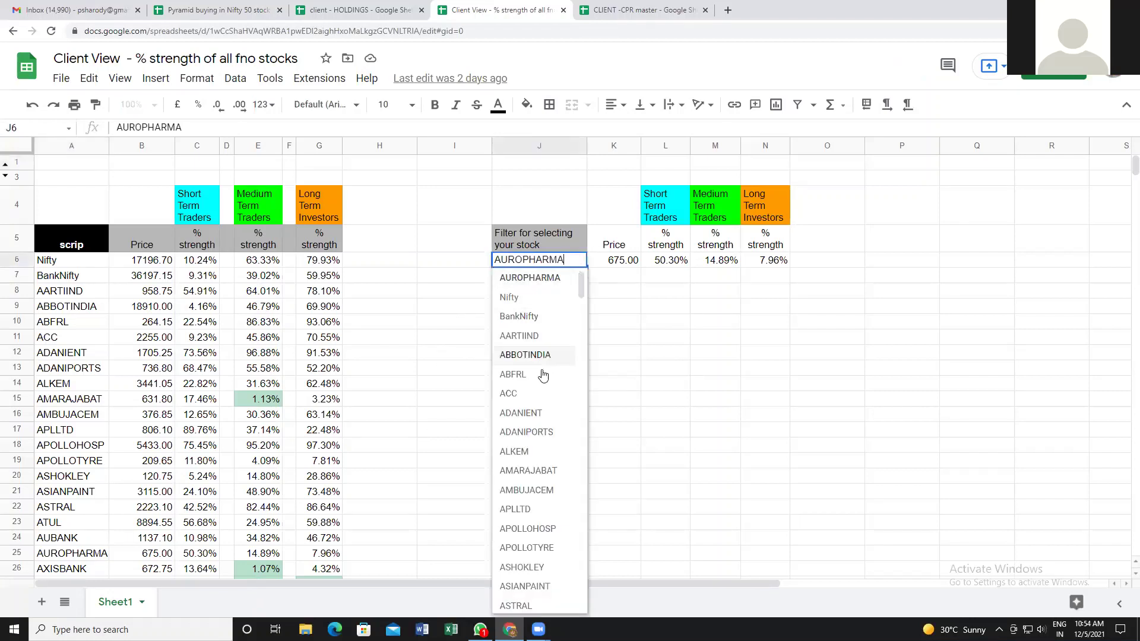
left_click(526, 361)
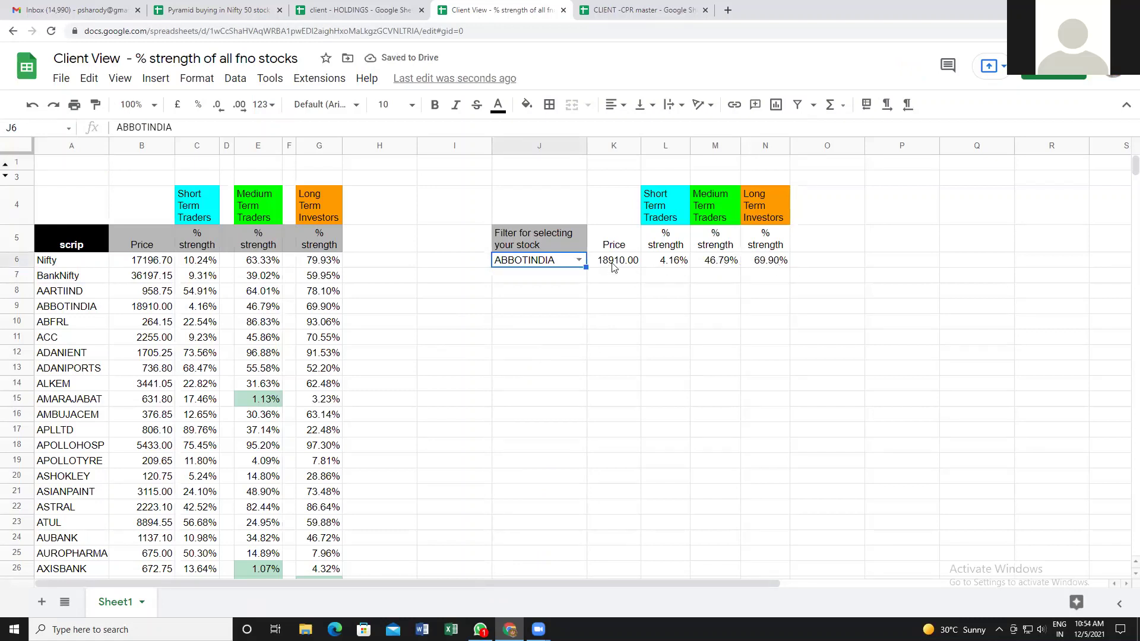
left_click(578, 262)
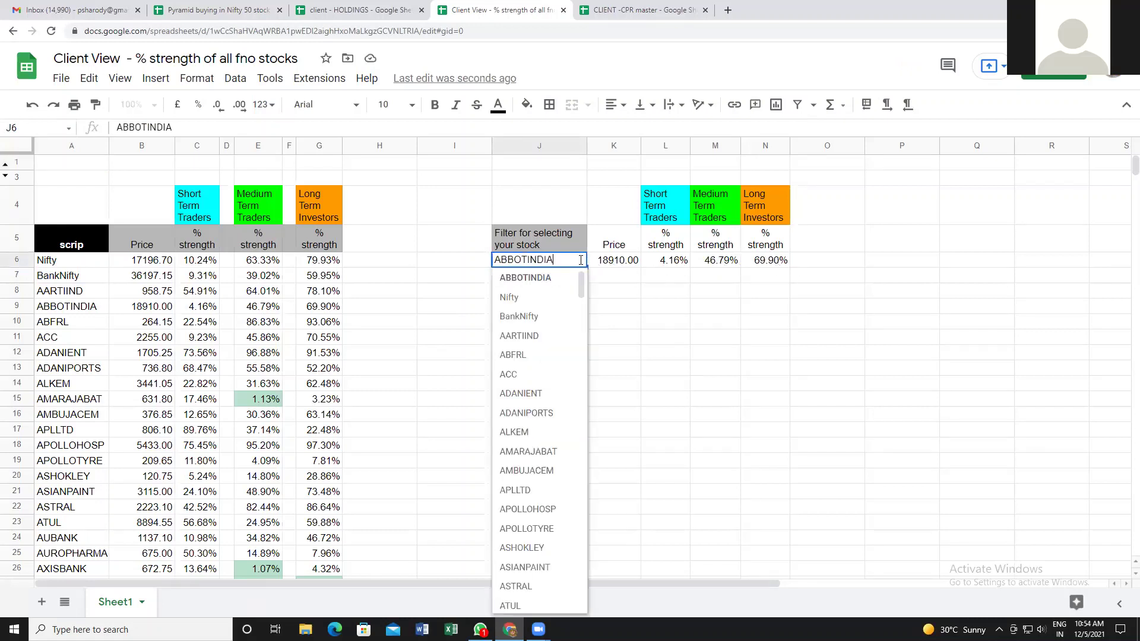
left_click(530, 492)
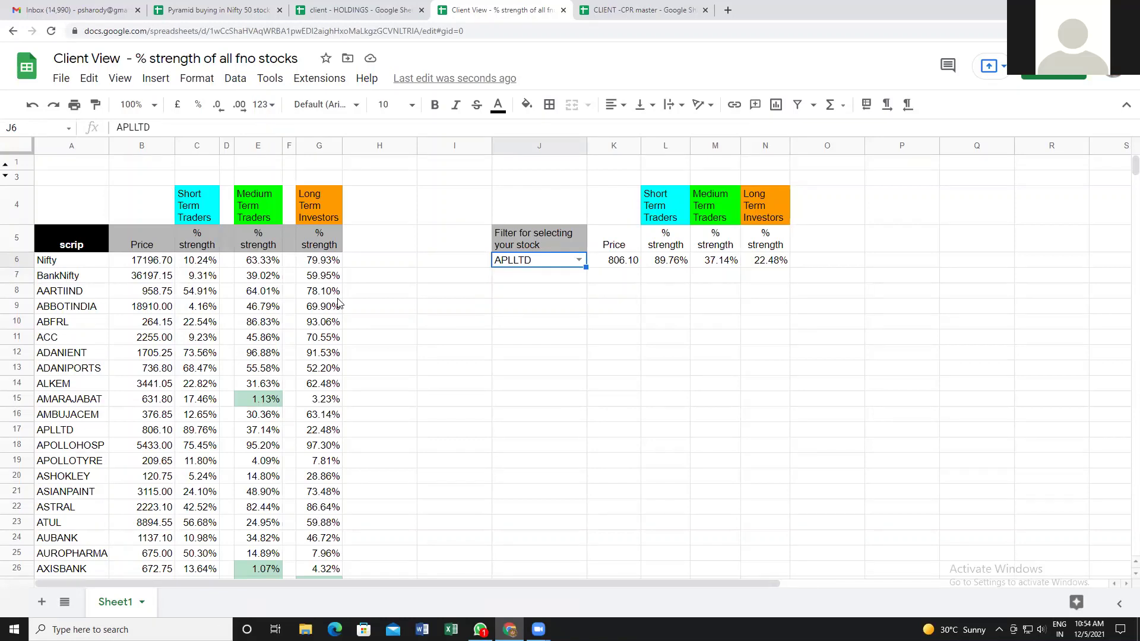
Set the stock filter in J6 to BPCL.
left_click(580, 257)
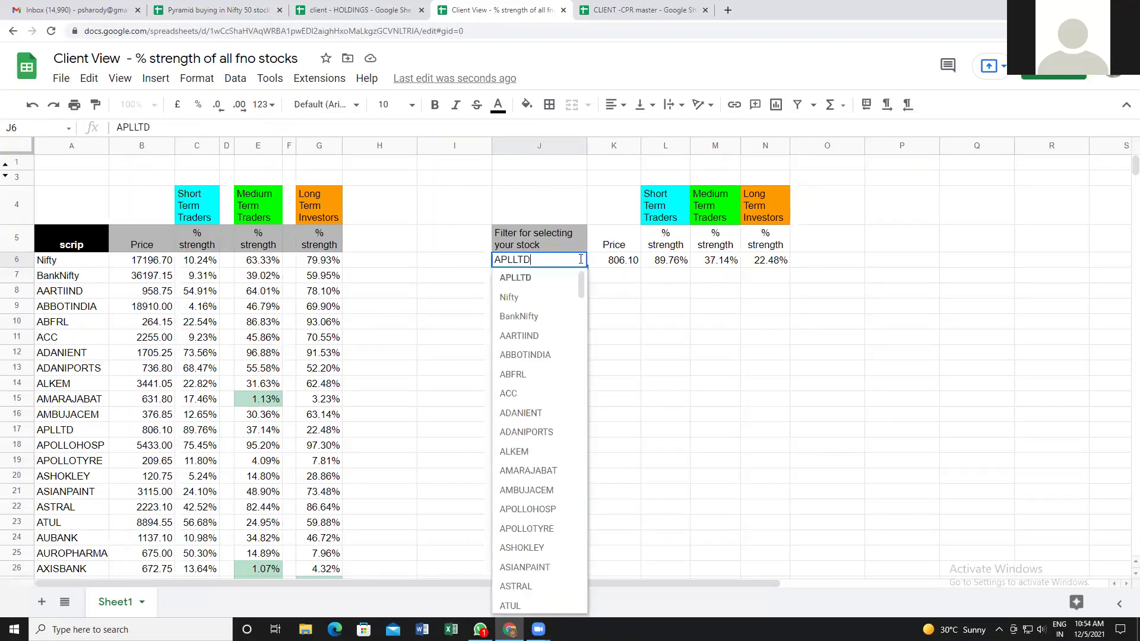
key("BackSpace")
key("BackSpace")
key("BackSpace")
key("BackSpace")
key("BackSpace")
key("BackSpace")
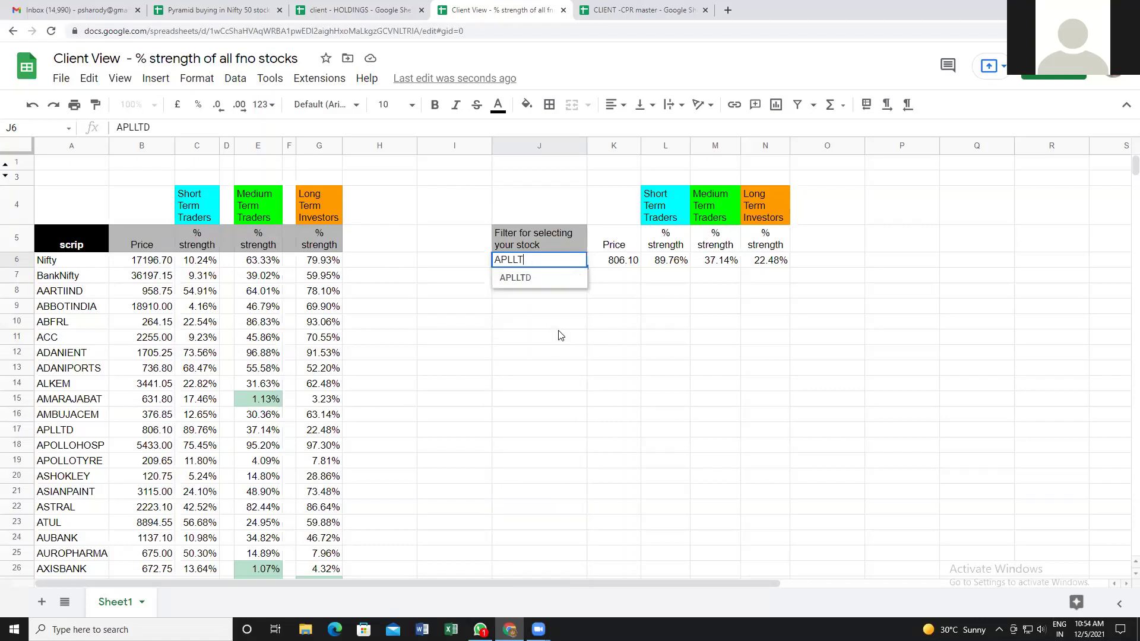
type("BPCL")
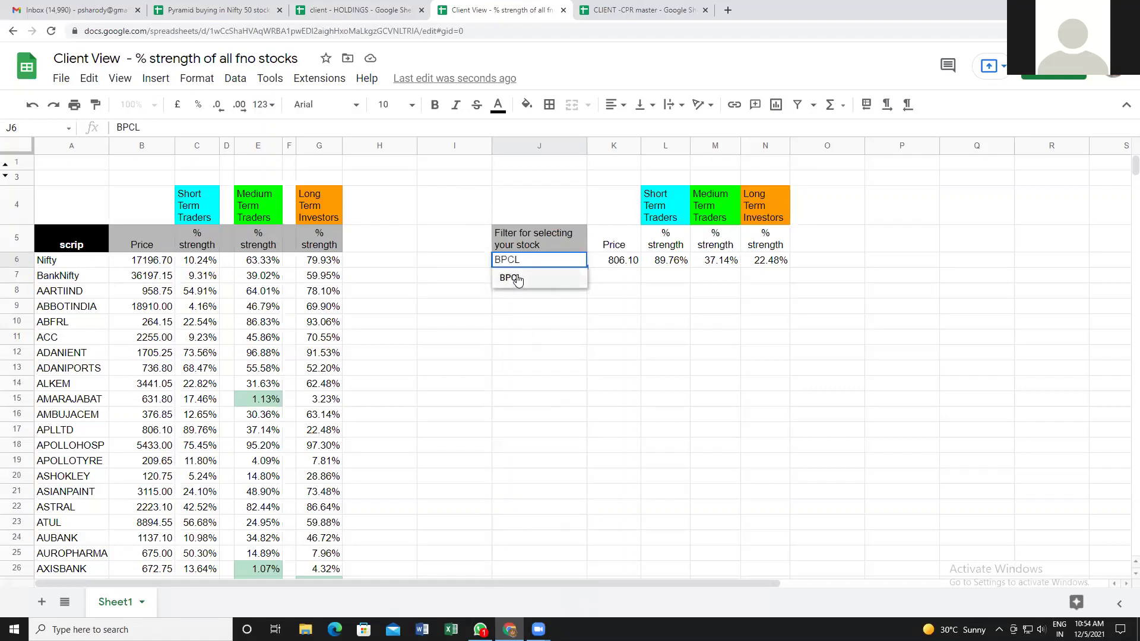
left_click(514, 279)
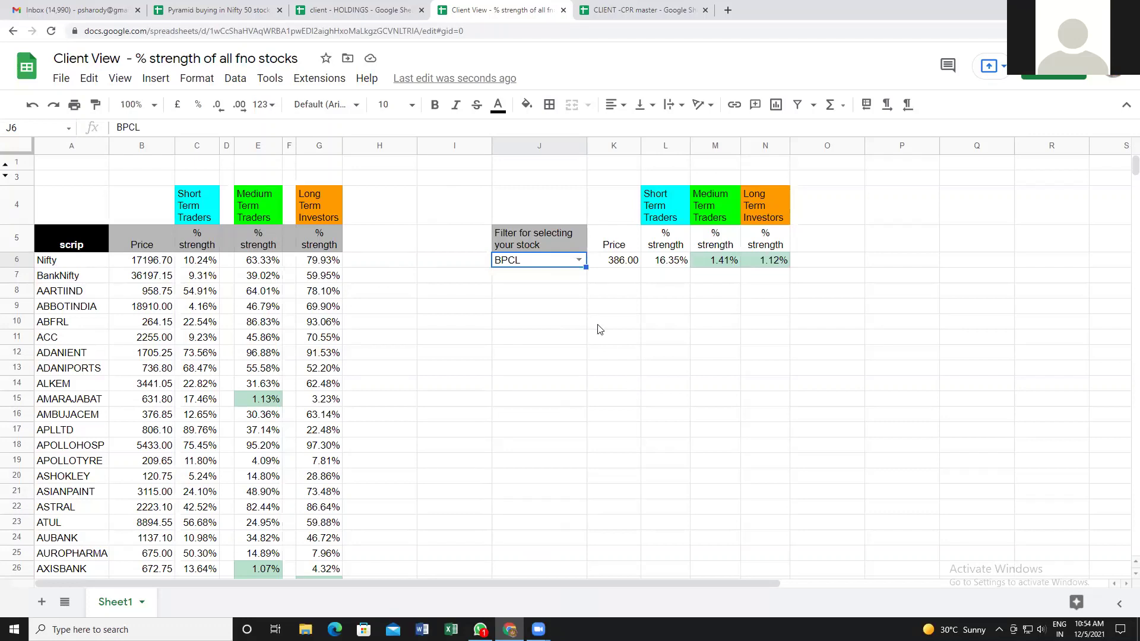
Change the stock filter in J6 to PIDILITIND.
left_click(578, 260)
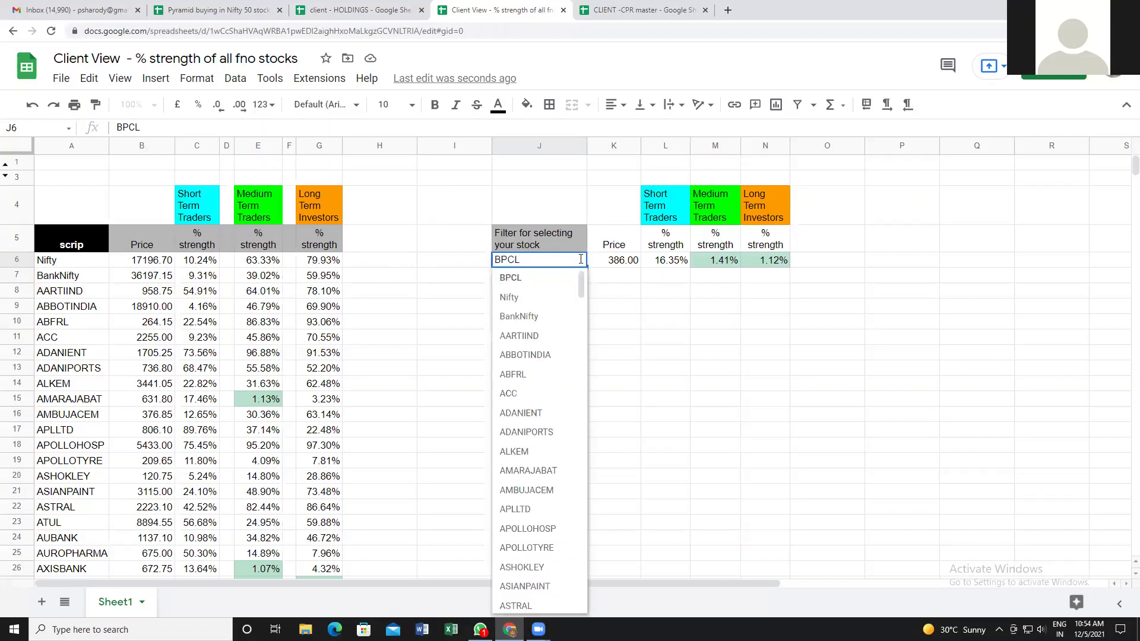
key("BackSpace")
key("BackSpace")
key("BackSpace")
key("BackSpace")
type("P")
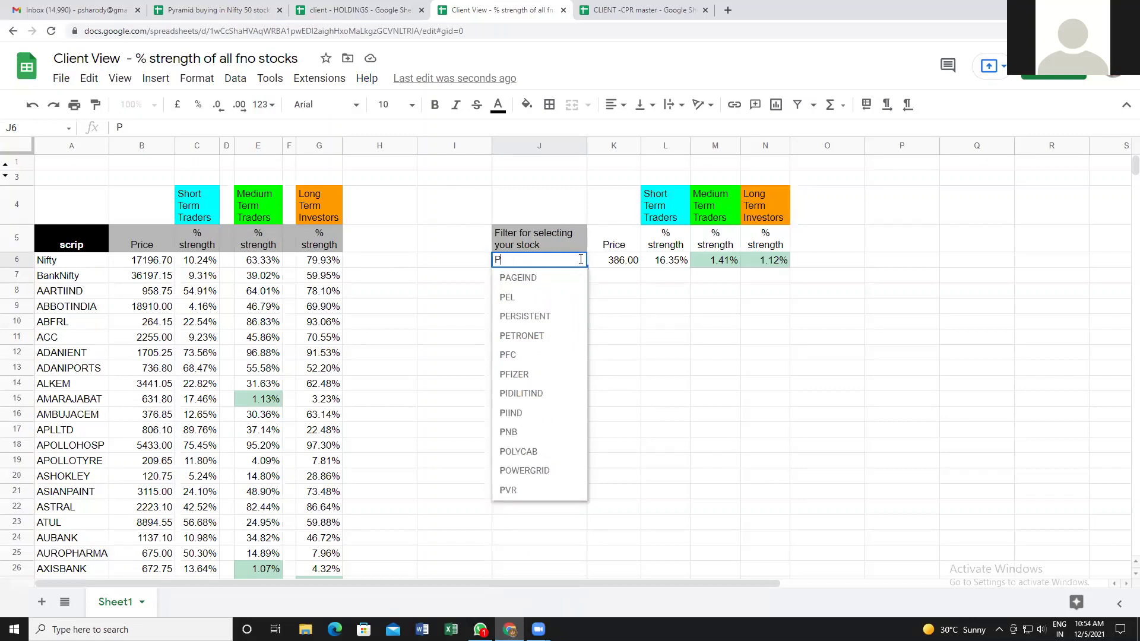
type("IDILI")
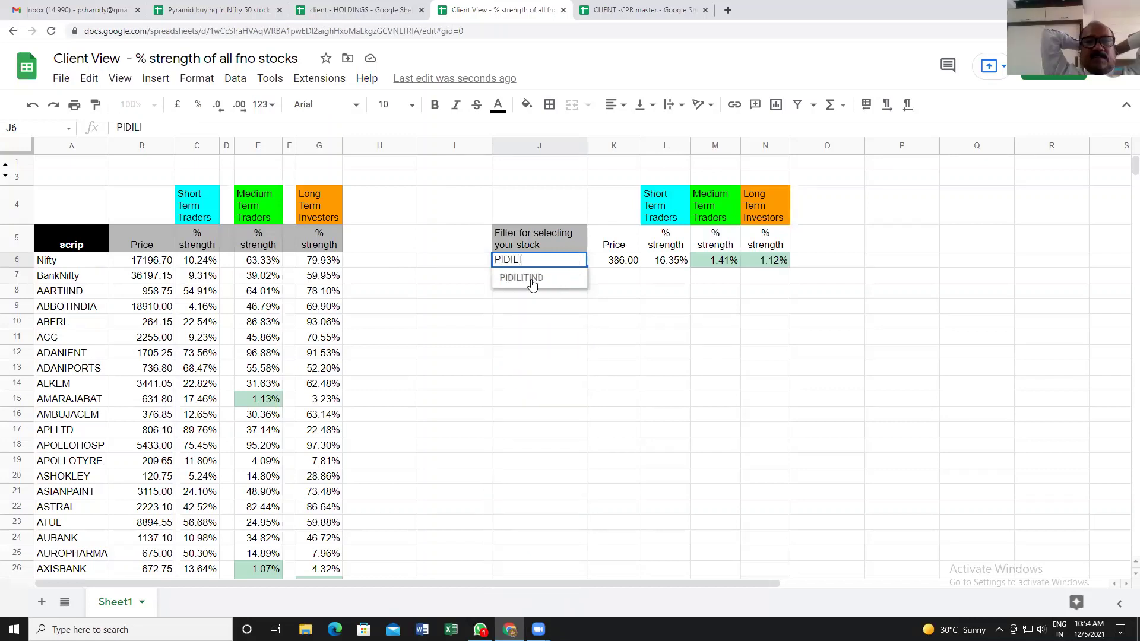
left_click(530, 278)
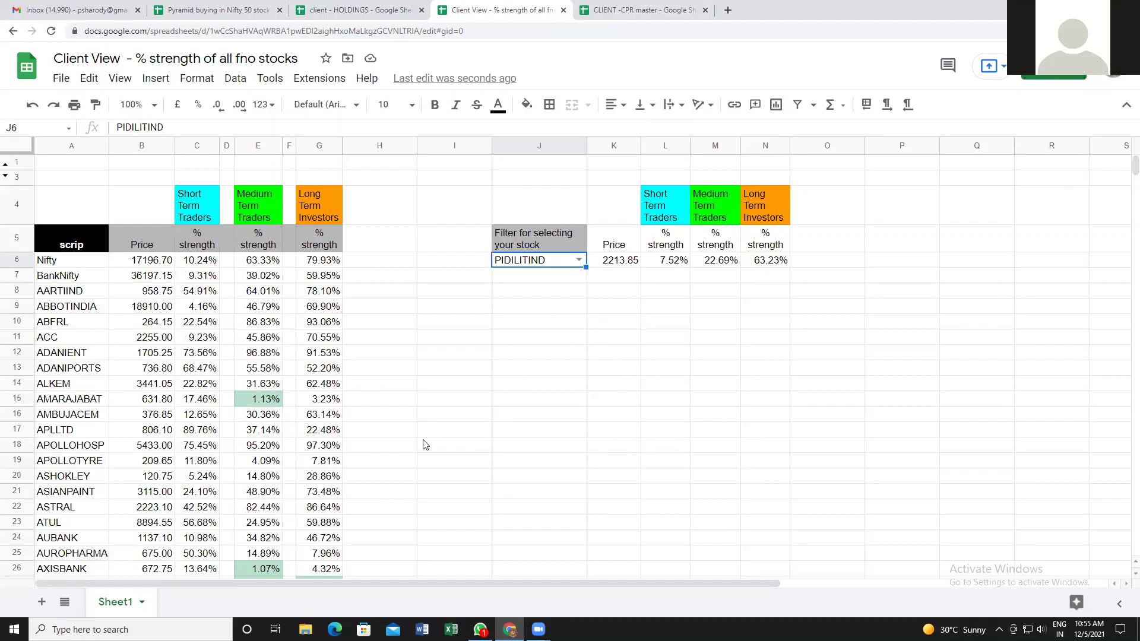
Examine the highlighted % strength cells down the stock list, and inspect the short-term strength lookup formula in L6.
left_click(263, 404)
scroll(437, 473, "down", 3)
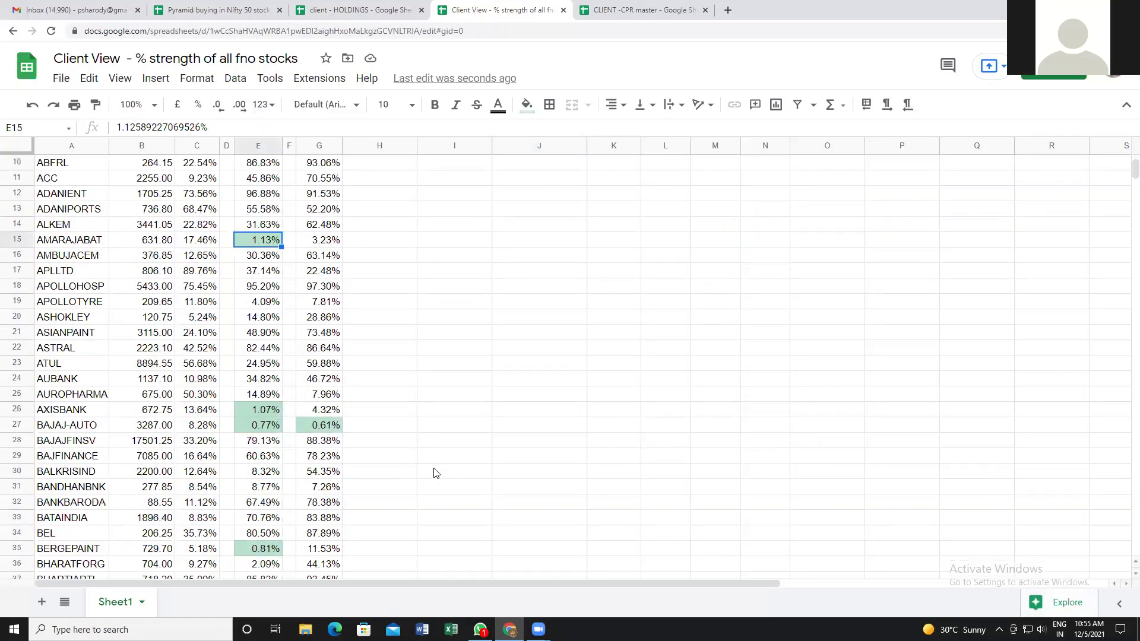
scroll(436, 471, "up", 3)
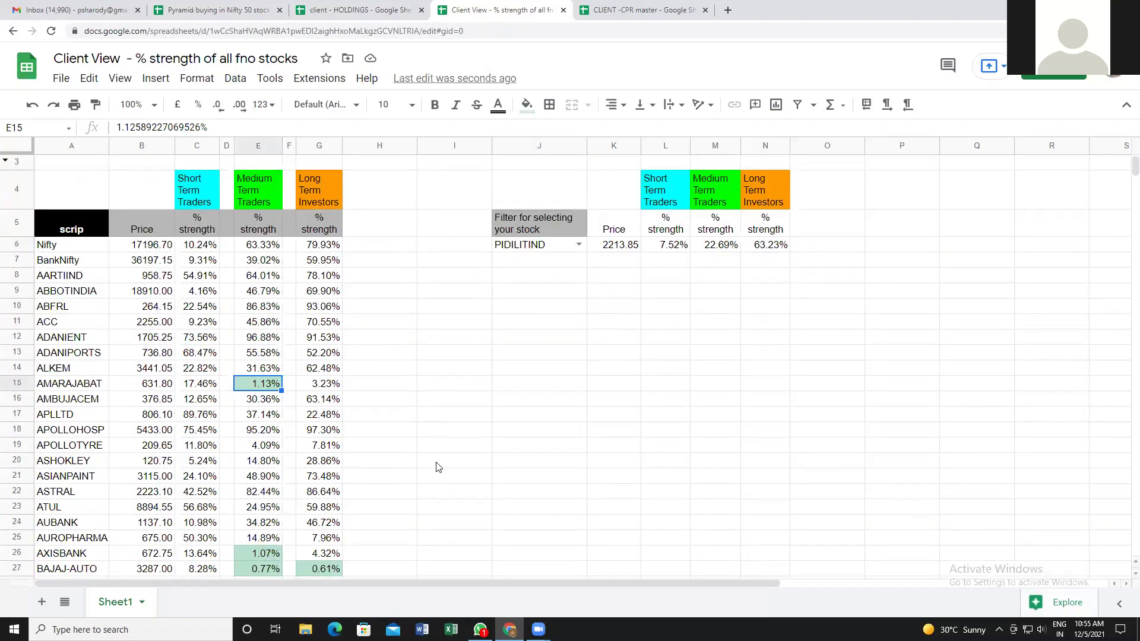
scroll(436, 467, "down", 3)
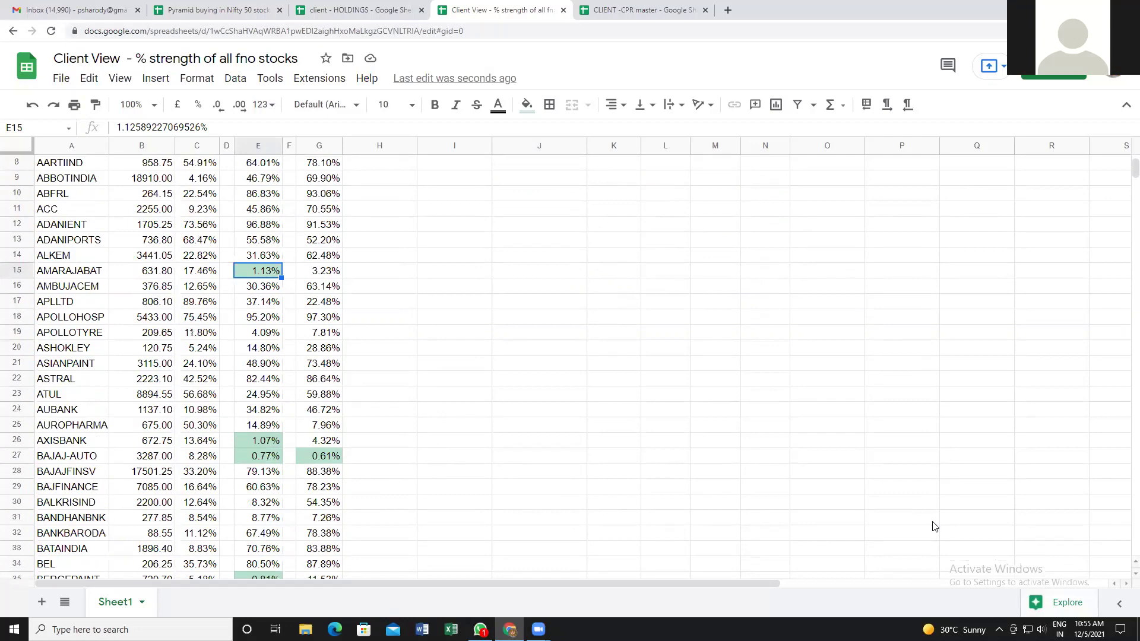
scroll(1124, 190, "down", 1)
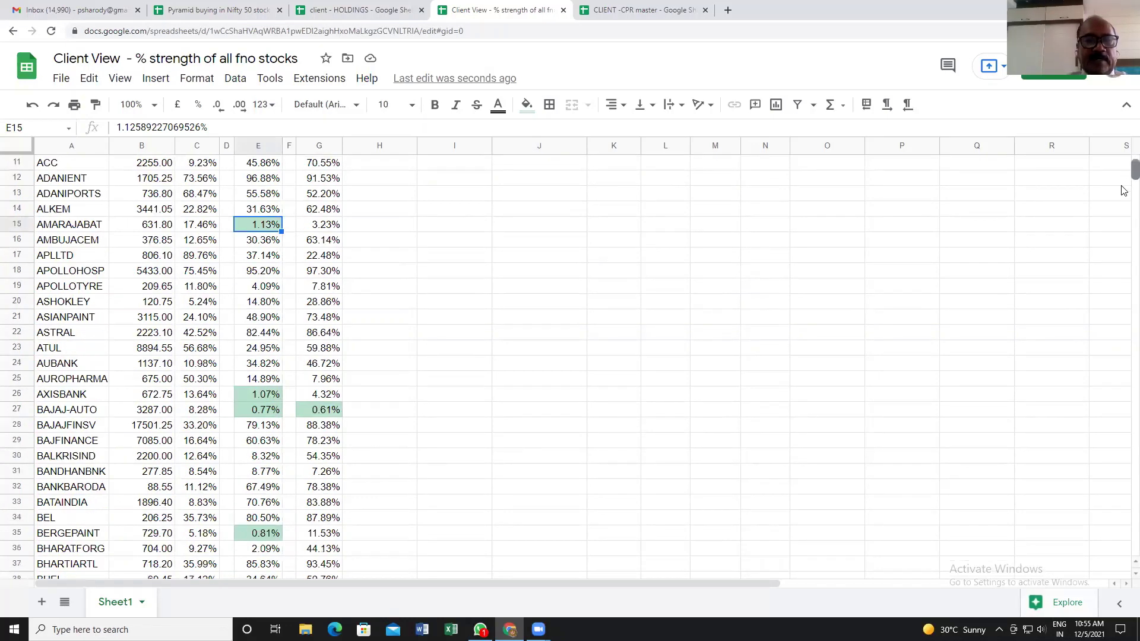
scroll(1124, 190, "down", 10)
scroll(1124, 189, "up", 2)
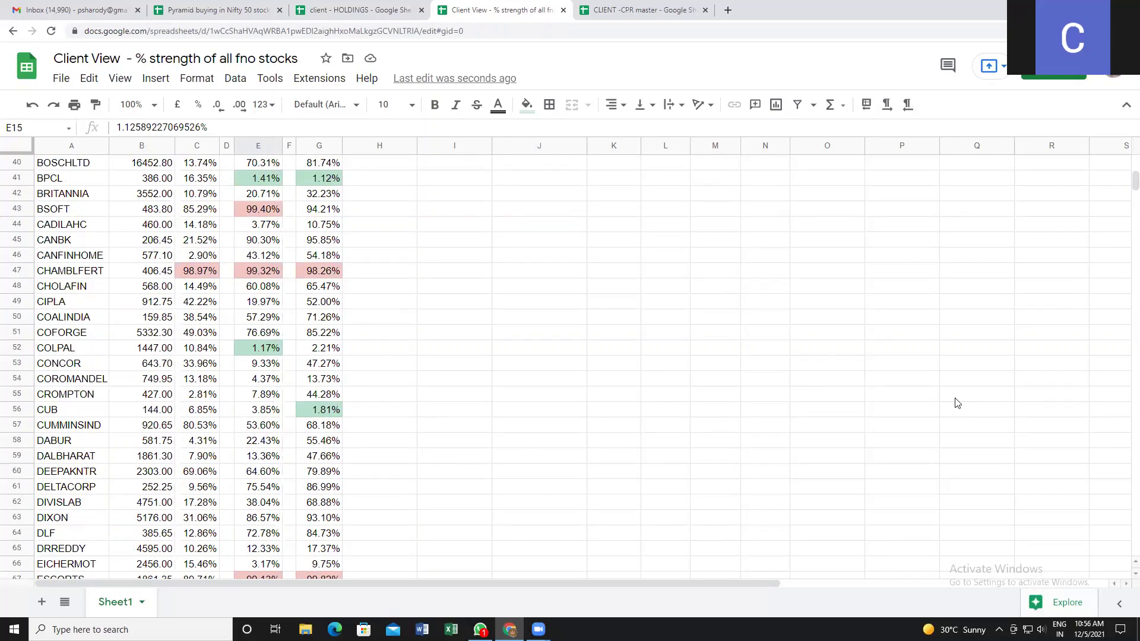
scroll(1123, 173, "up", 12)
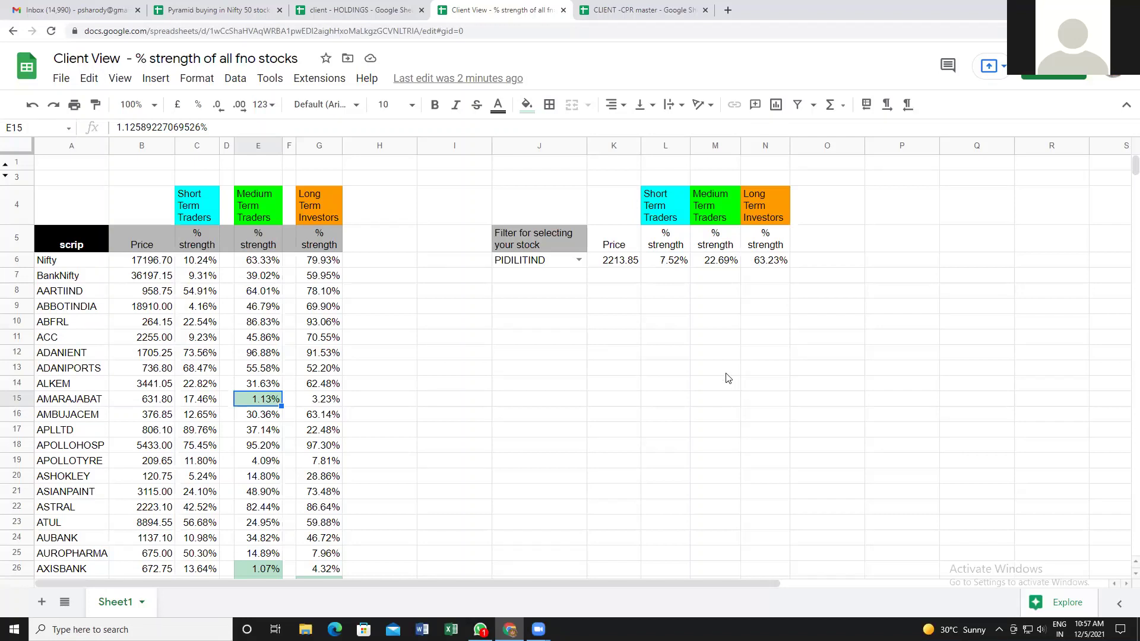
left_click(655, 265)
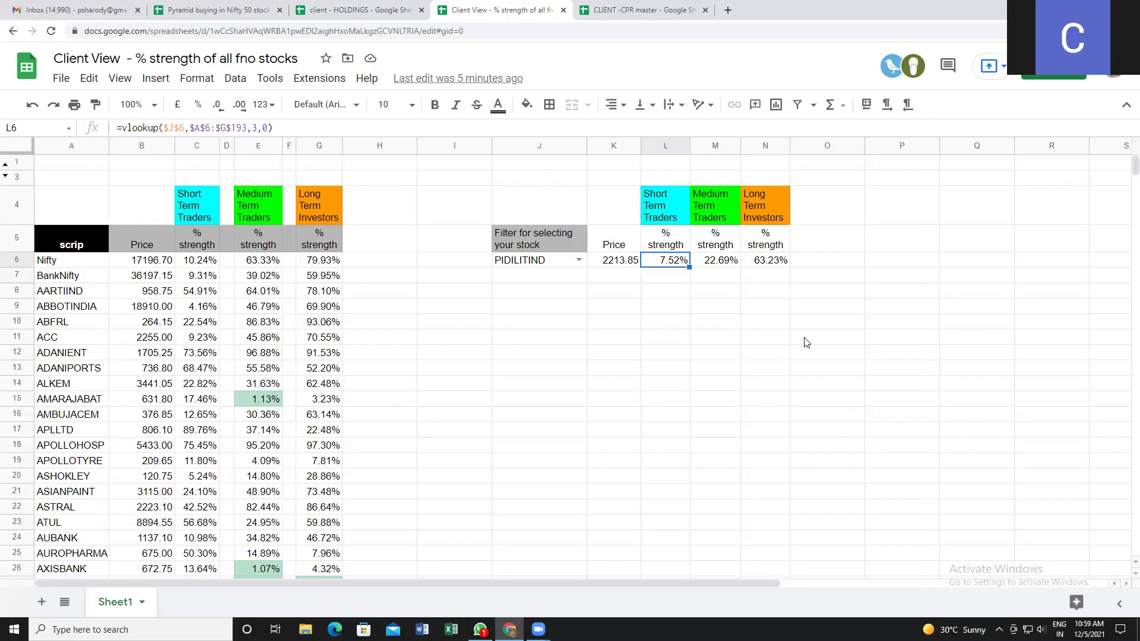
Set the stock filter in J6 to TCS.
left_click(579, 261)
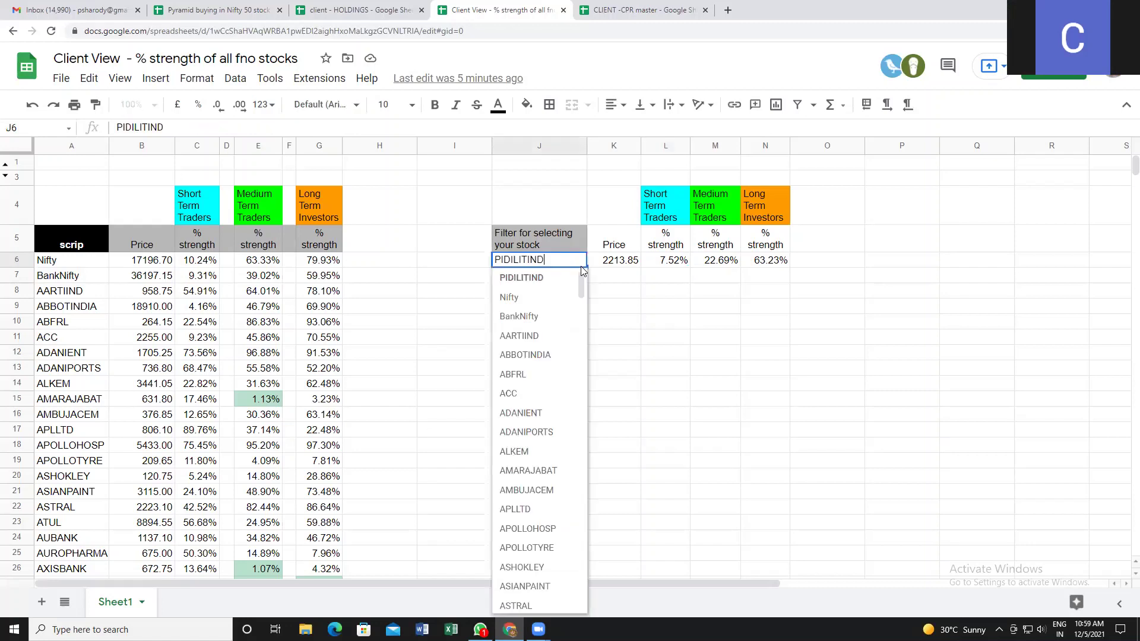
key("BackSpace")
key("BackSpace")
key("BackSpace")
key("BackSpace")
key("BackSpace")
key("BackSpace")
key("BackSpace")
key("BackSpace")
key("BackSpace")
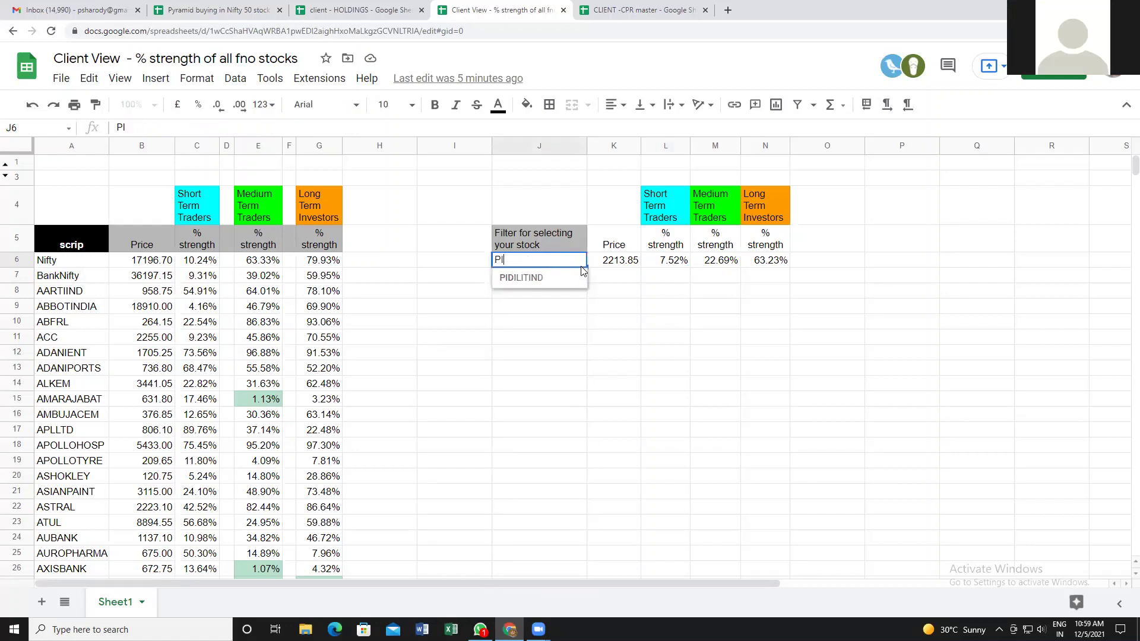
key("BackSpace")
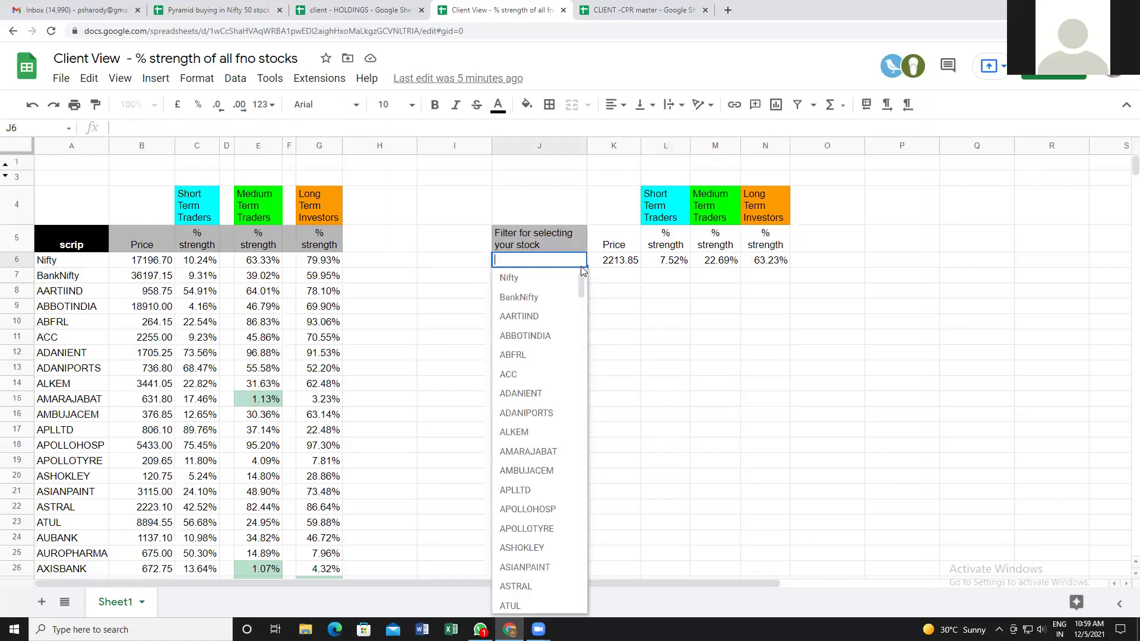
type("TCS")
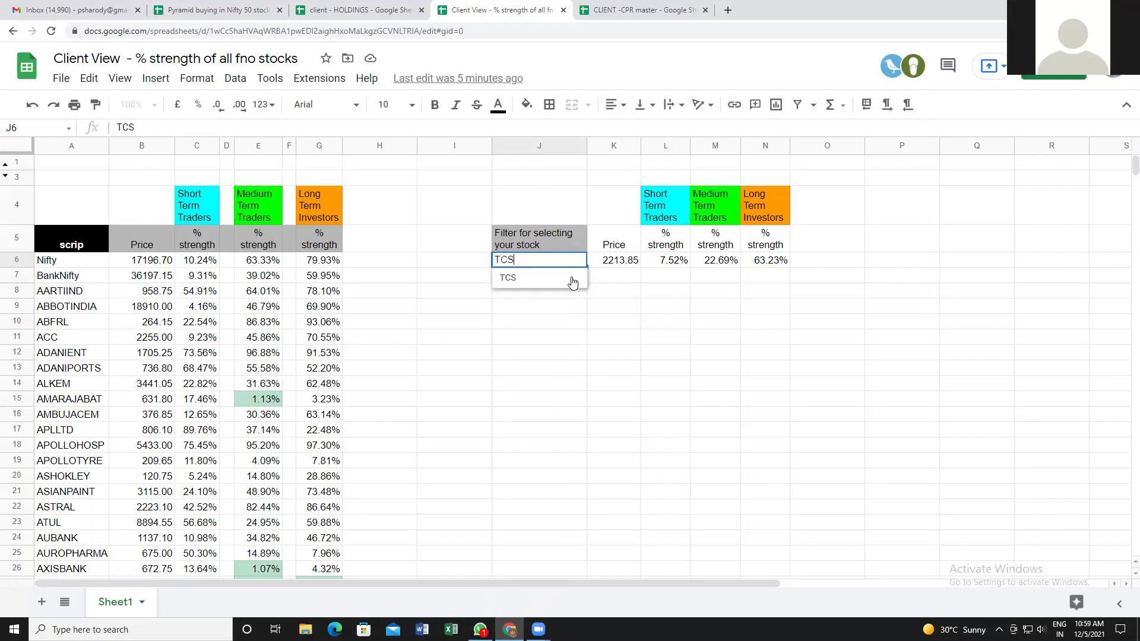
left_click(572, 281)
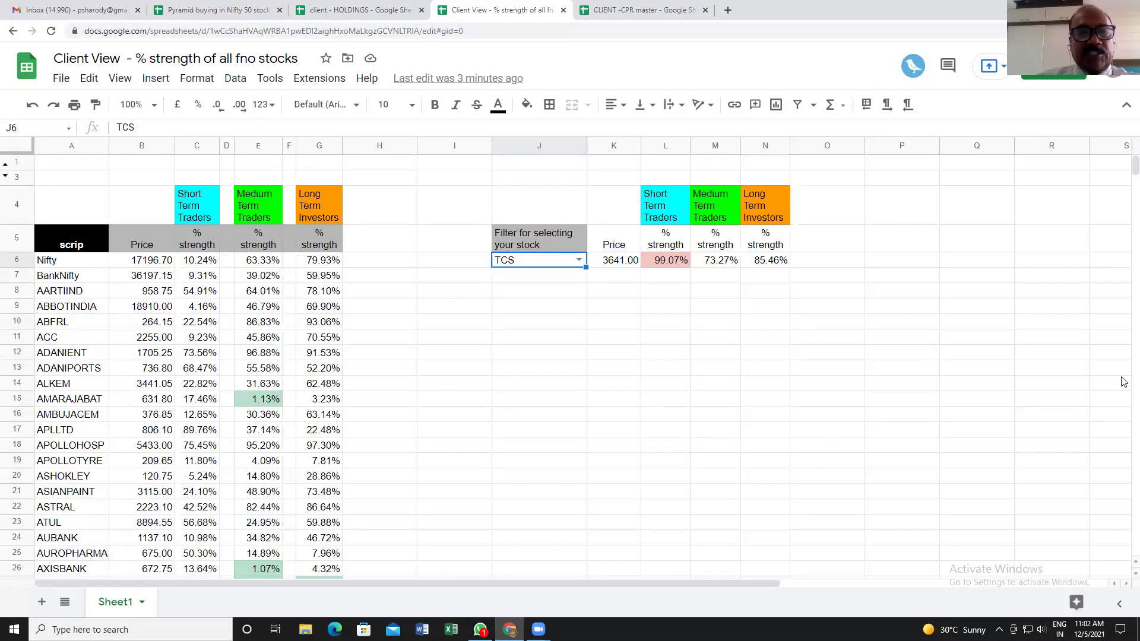
Switch to the CLIENT -CPR master spreadsheet and examine the daily SRT, Top @1.55 and Bottom @0.55 columns for the Nifty indices.
left_click(651, 8)
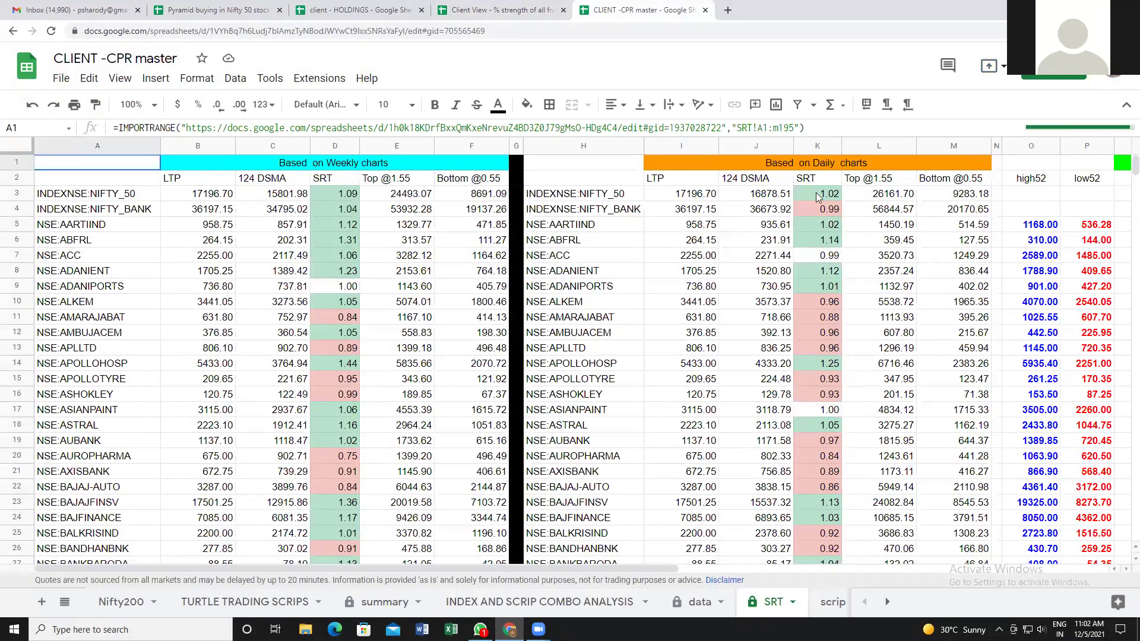
left_click(818, 215)
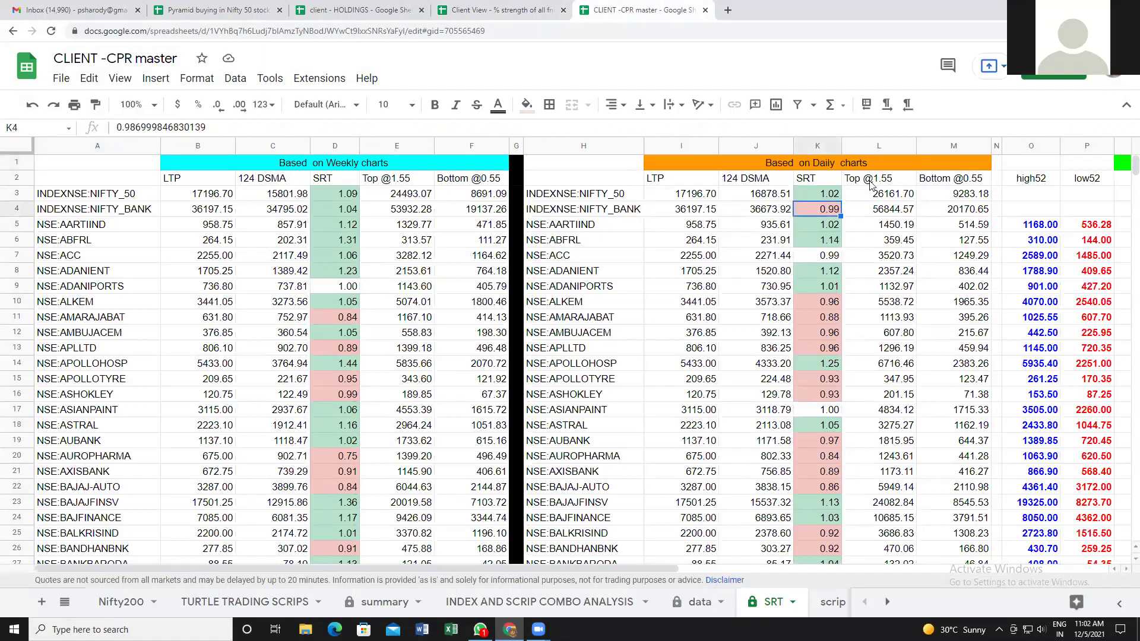
left_click(870, 178)
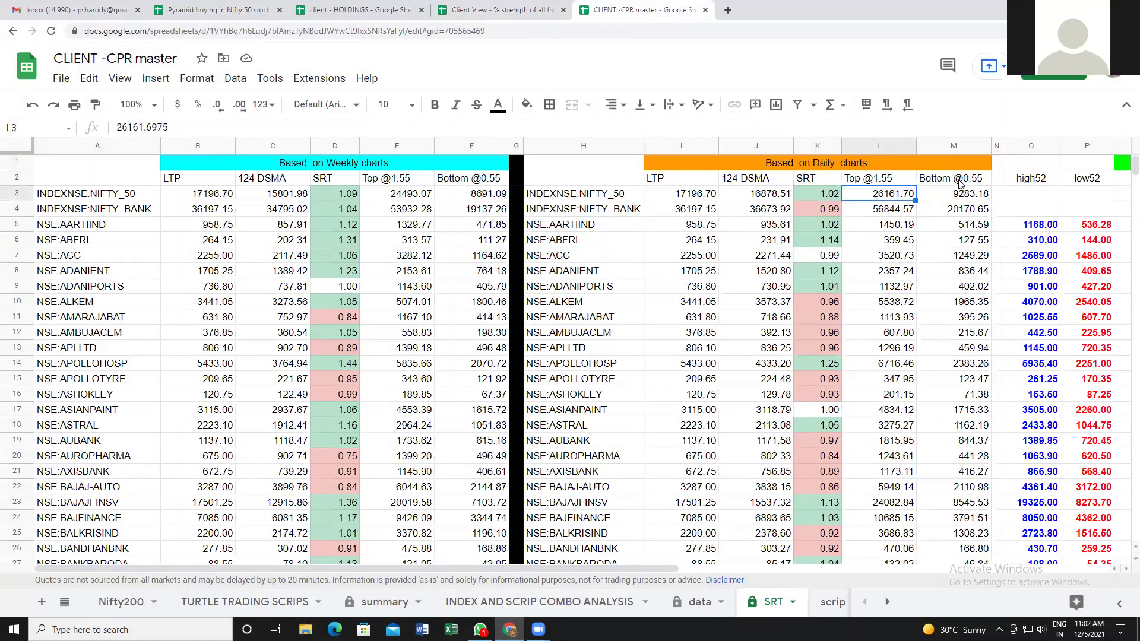
key("Right")
left_click(960, 197)
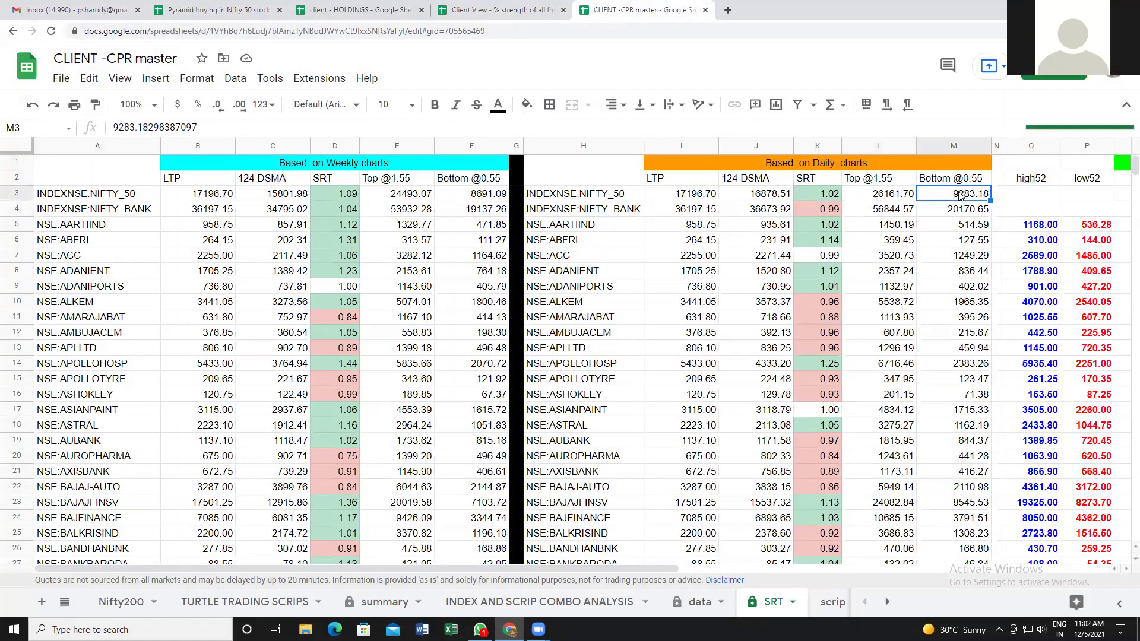
left_click(832, 197)
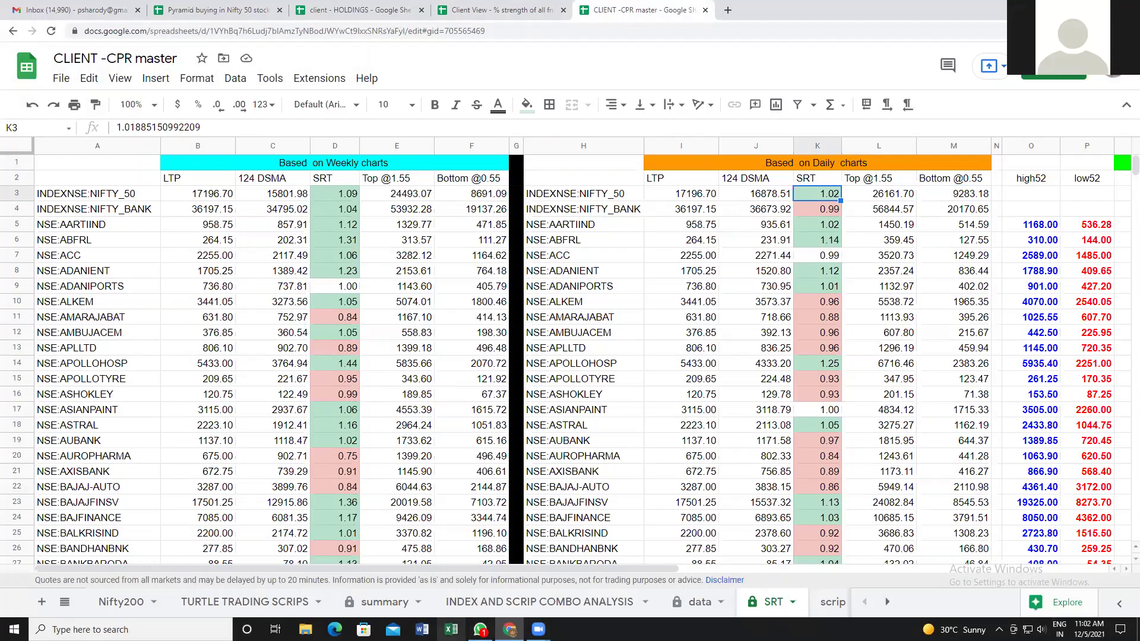
Switch to WhatsApp and find the Speculation Ratio Territory (SRT) image in the Financial Freedom Experts chat.
key("alt+Tab")
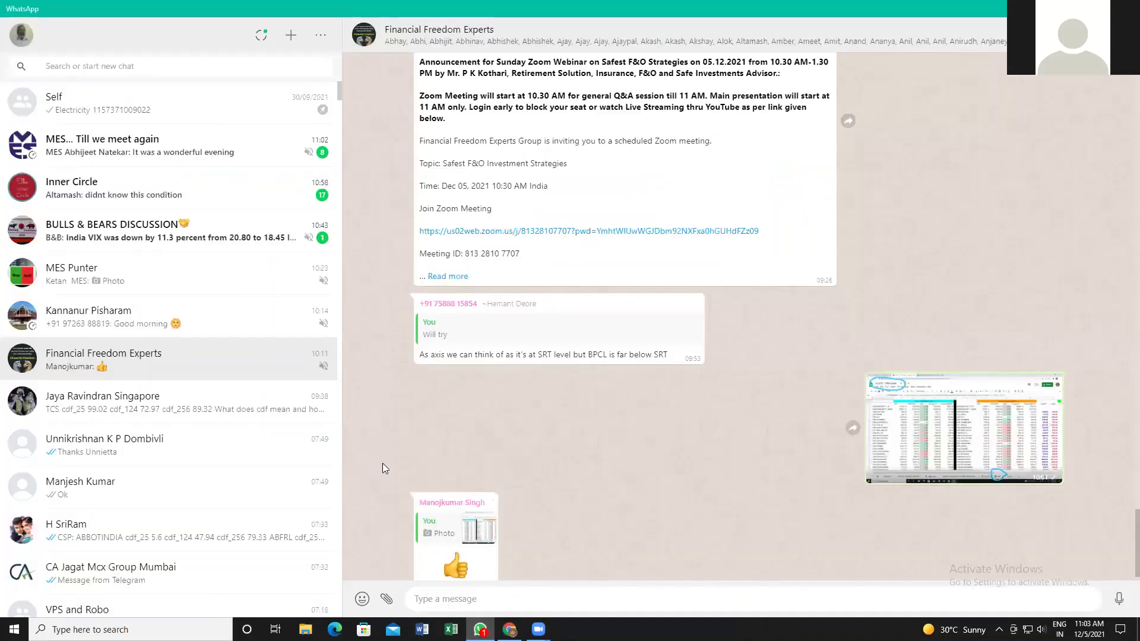
scroll(738, 332, "down", 1)
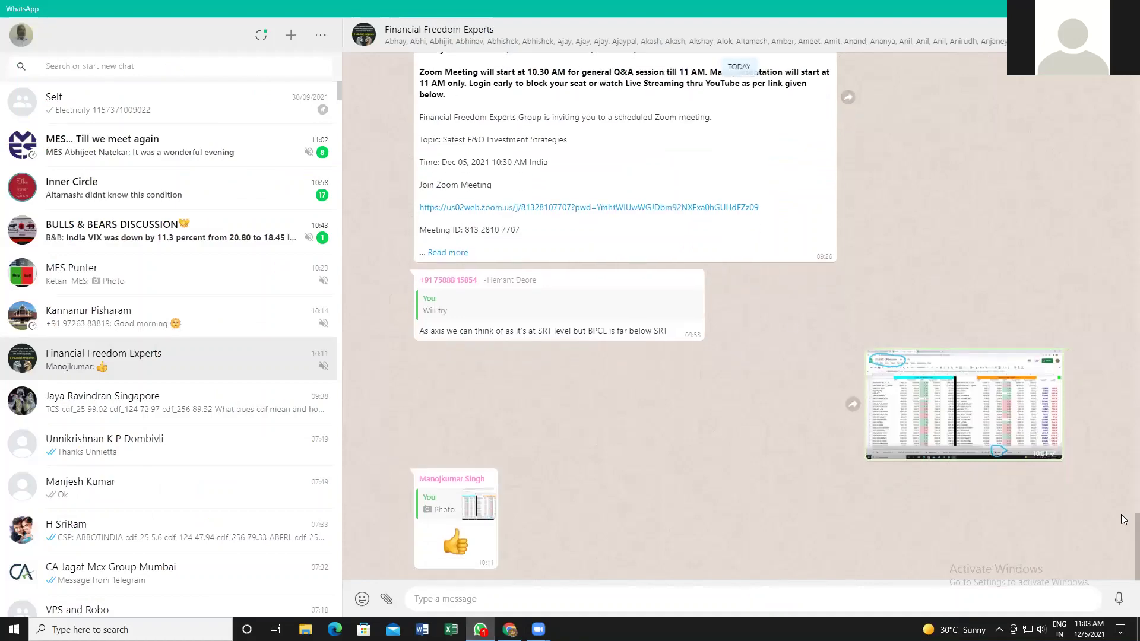
scroll(1124, 441, "up", 3)
scroll(1123, 441, "up", 15)
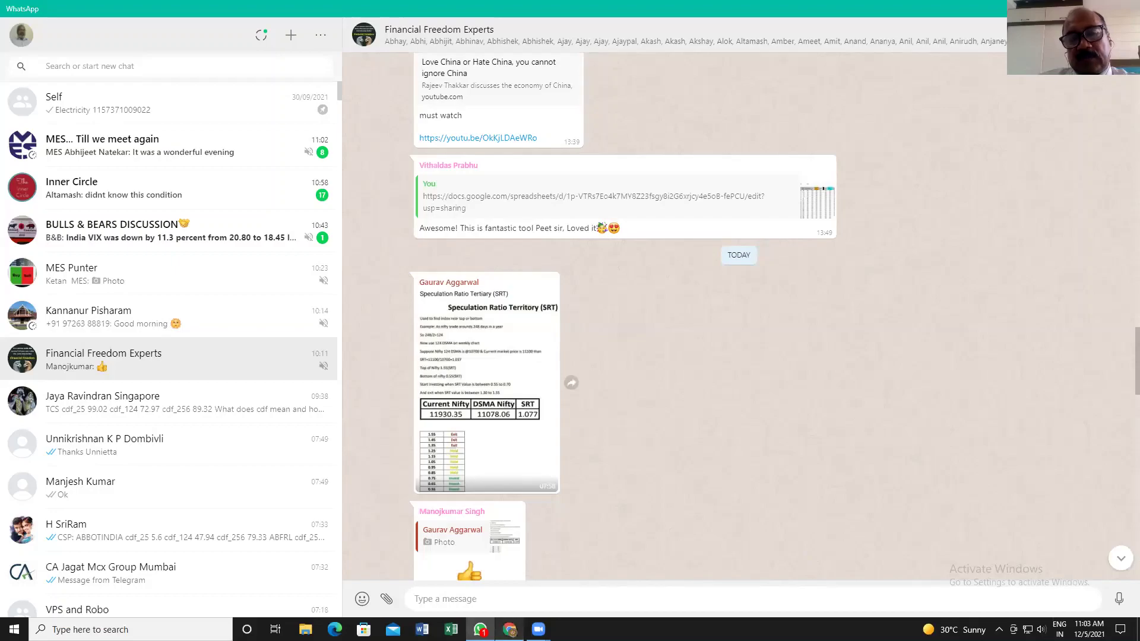
Return to the CLIENT -CPR master spreadsheet and check AXISBANK's SRT based on daily charts.
key("alt+Tab")
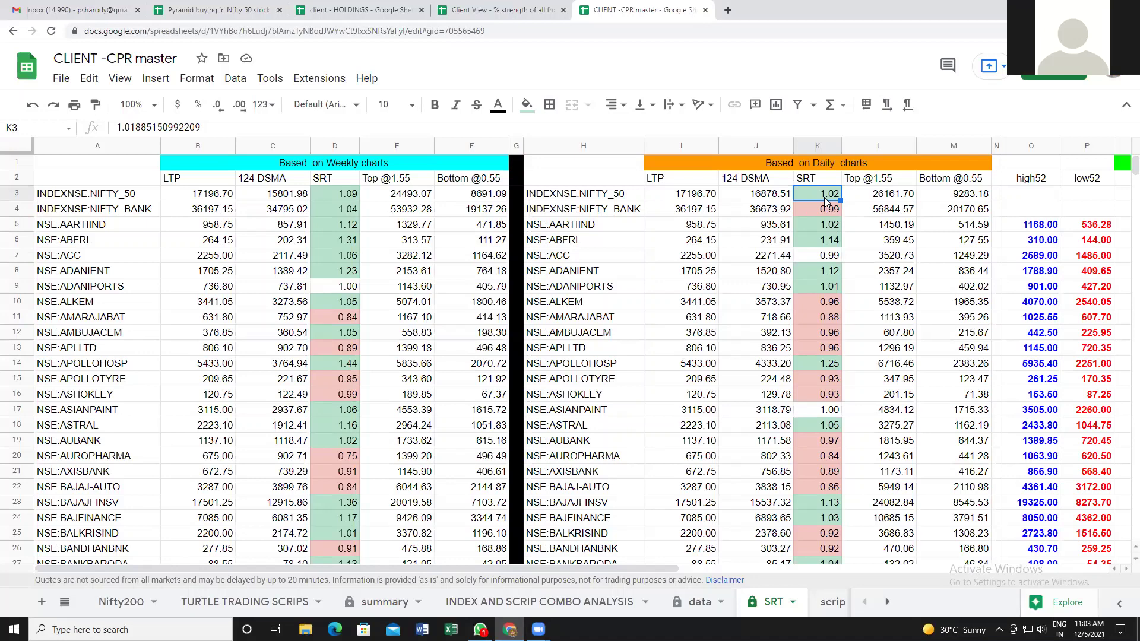
left_click(827, 473)
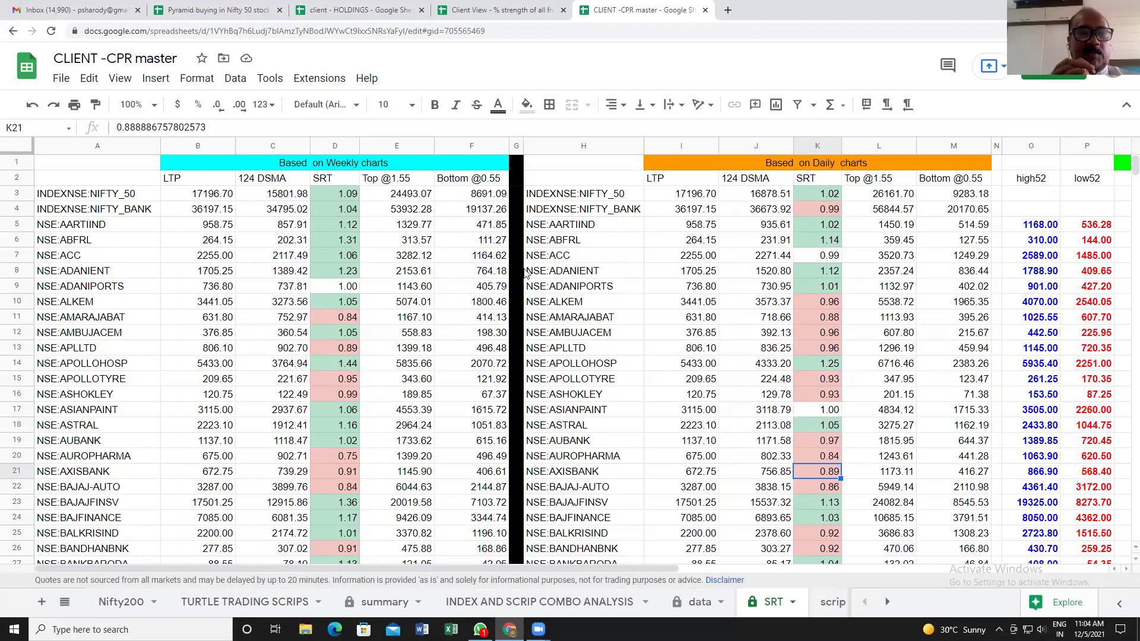
Switch to the client - HOLDINGS spreadsheet and enter ABB as a new scrip in C10.
left_click(224, 6)
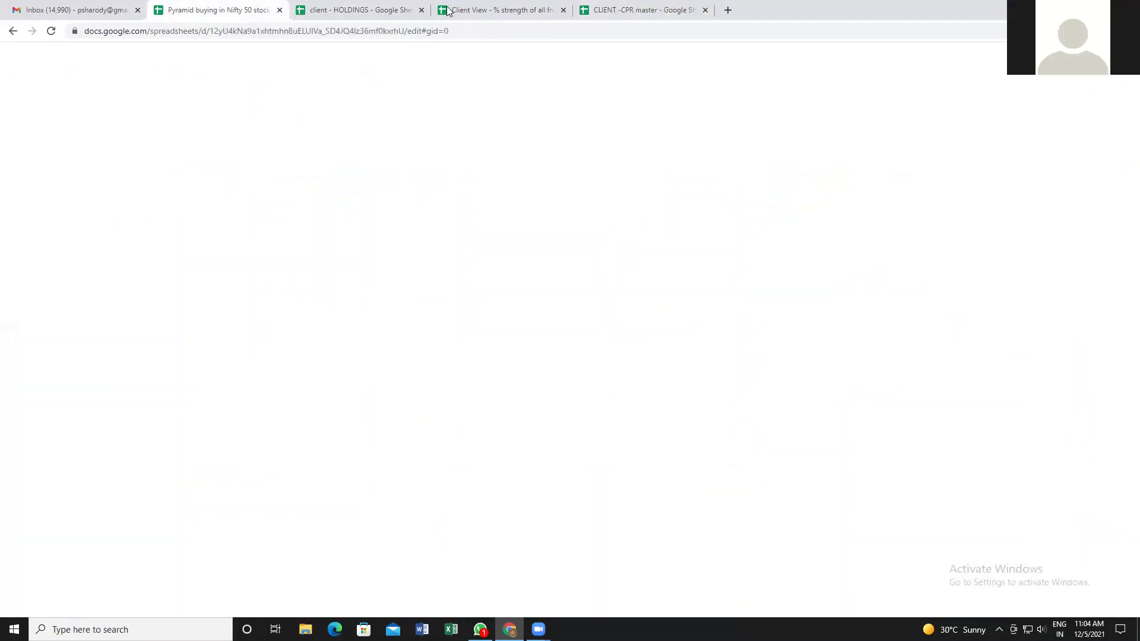
left_click(500, 9)
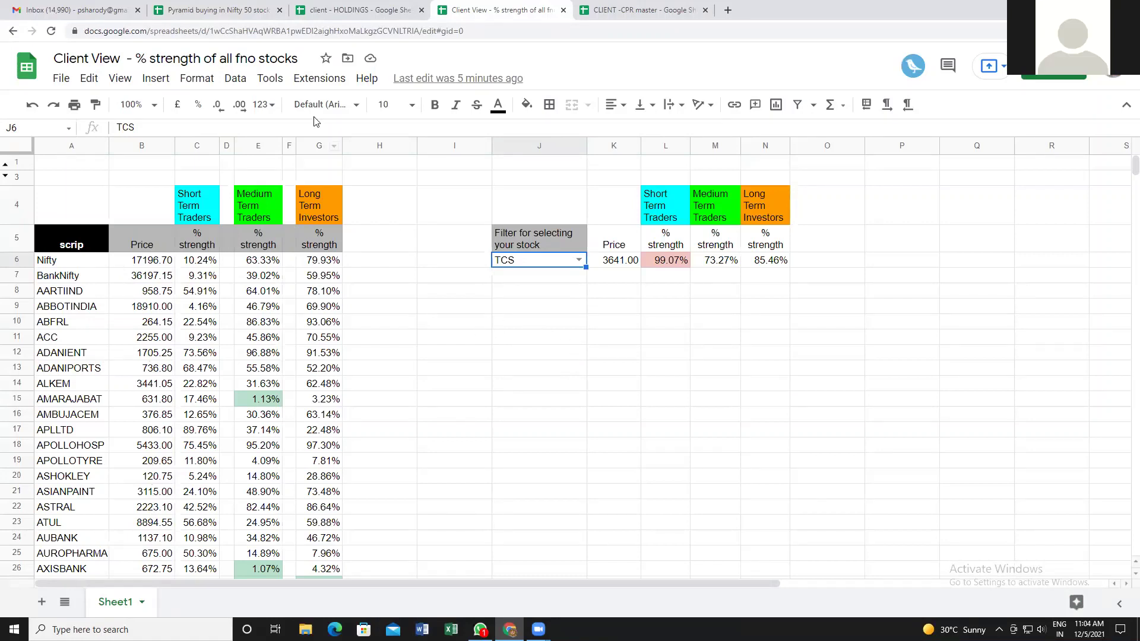
left_click(330, 16)
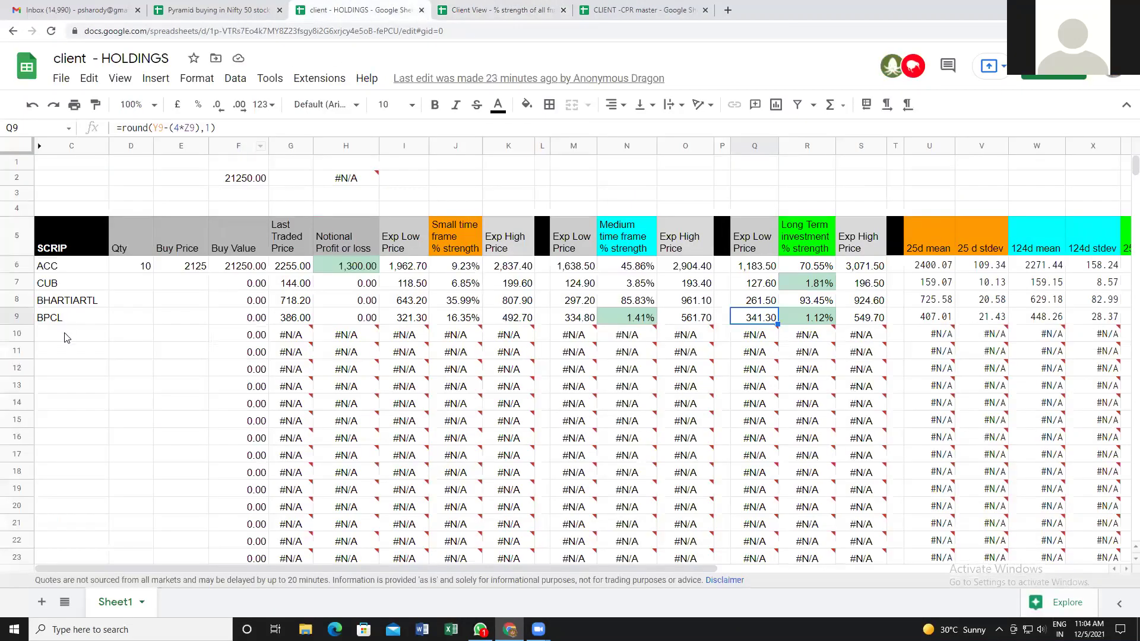
left_click(67, 337)
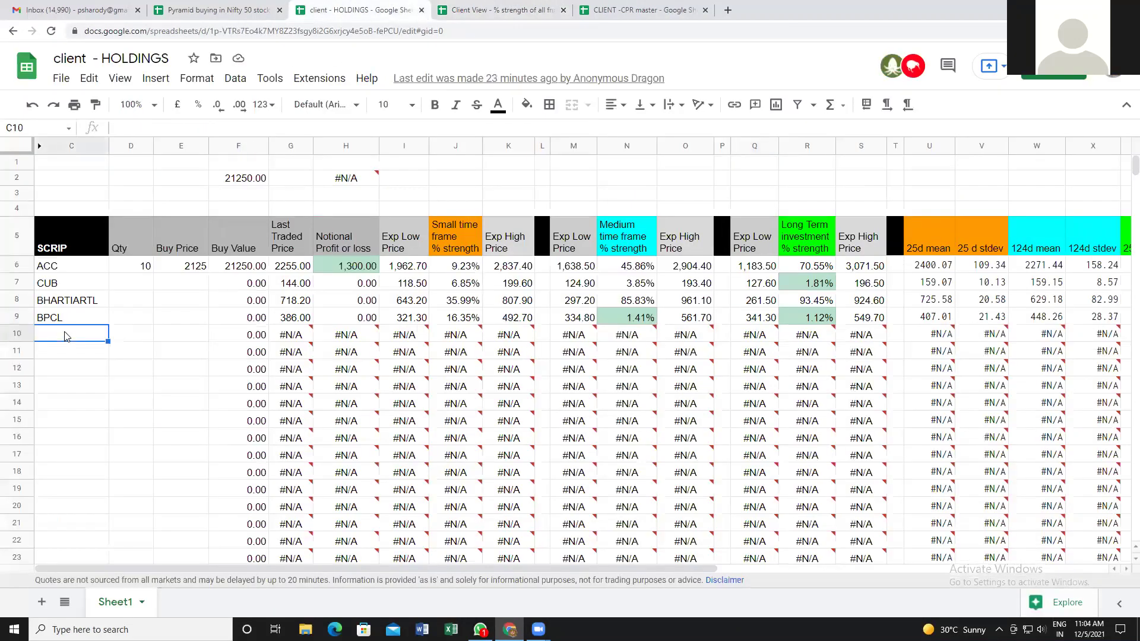
type("ABB")
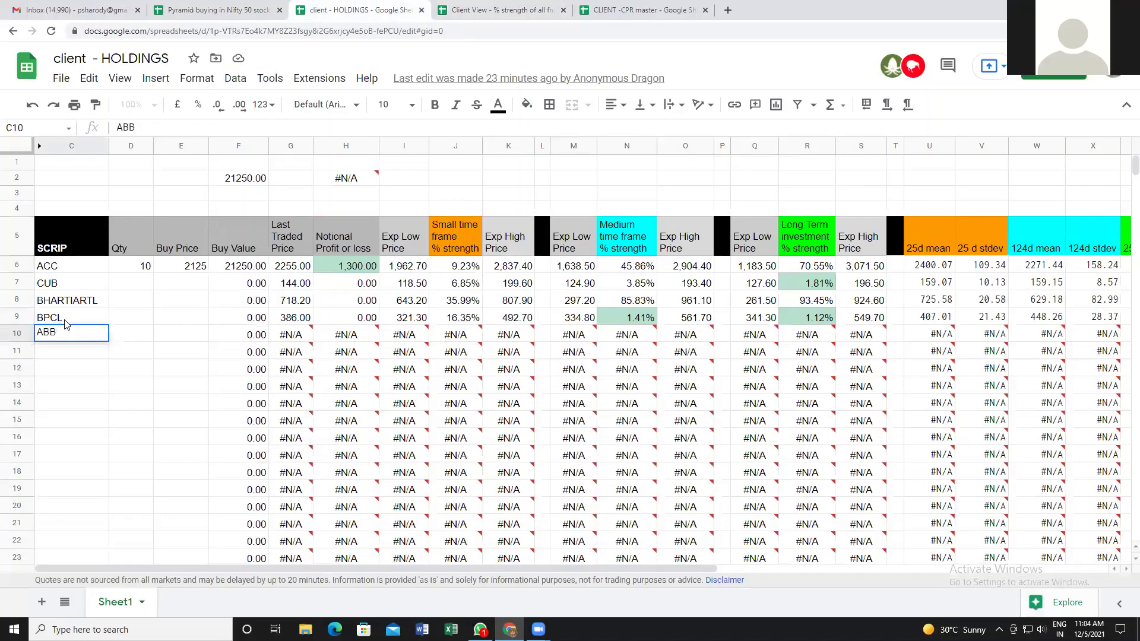
key("Return")
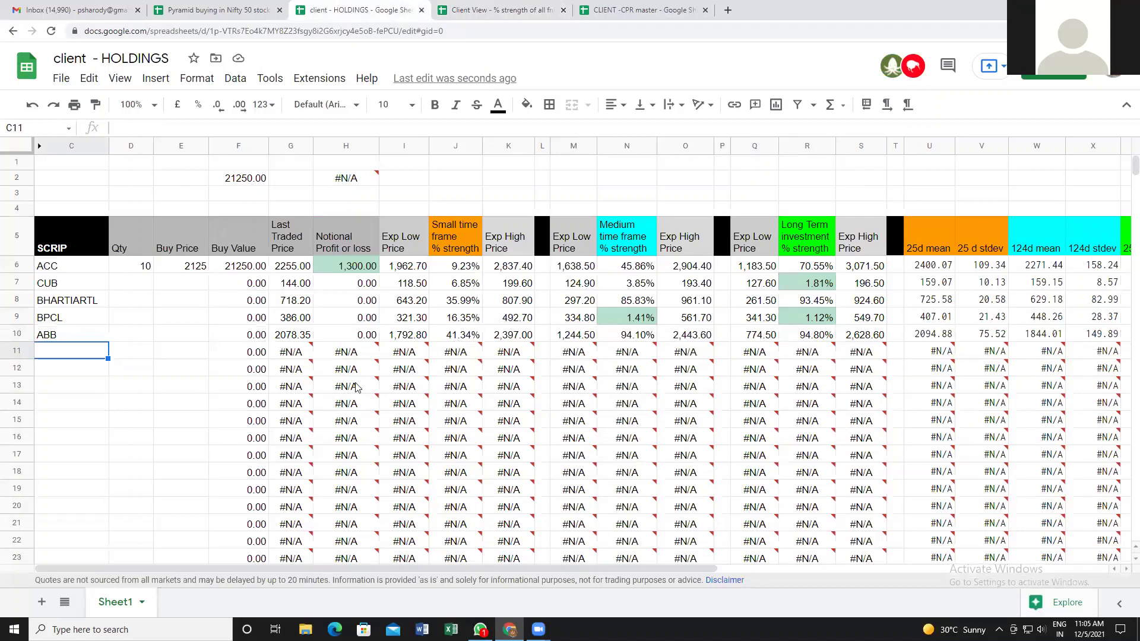
left_click(50, 337)
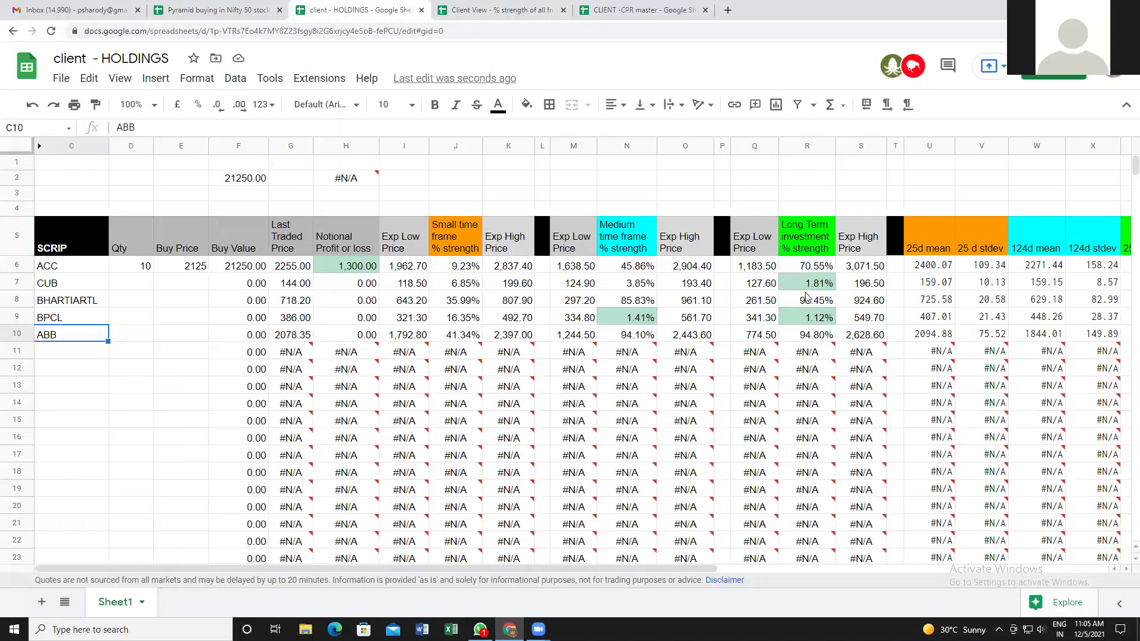
mouse_move(810, 355)
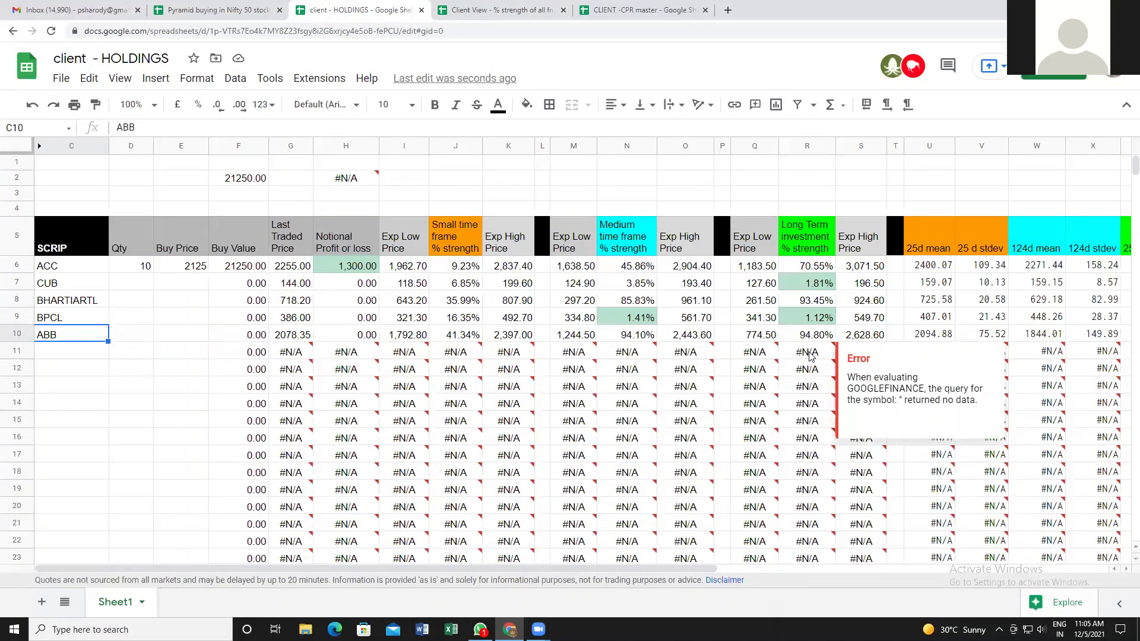